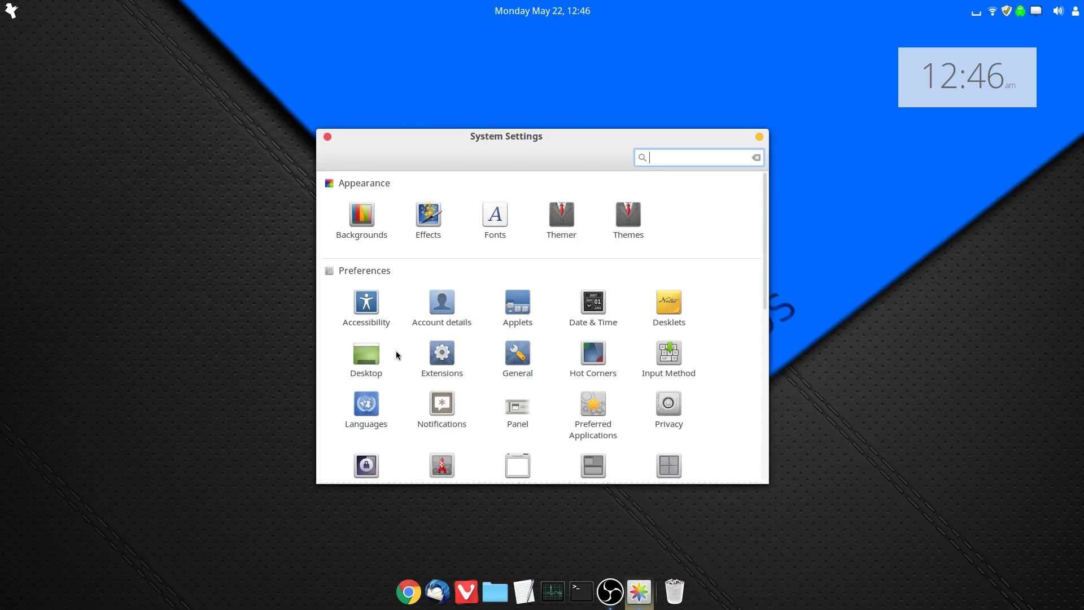
# Review the operating system and hardware details on the System Info page of System Settings, and close the window.
pyautogui.scroll(-10, 391, 354)
pyautogui.click(373, 341)
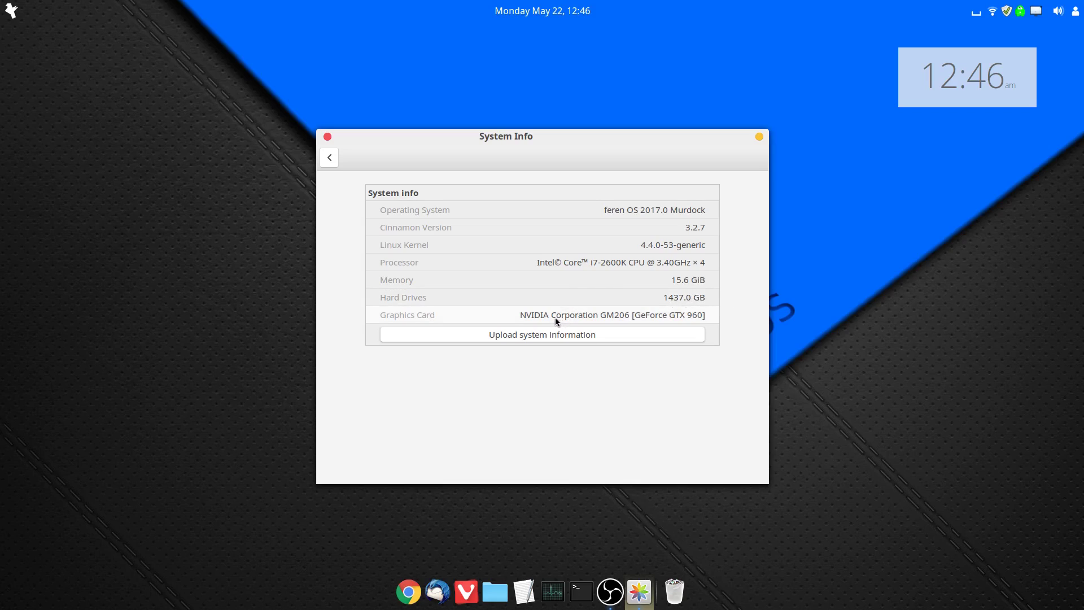
pyautogui.click(327, 137)
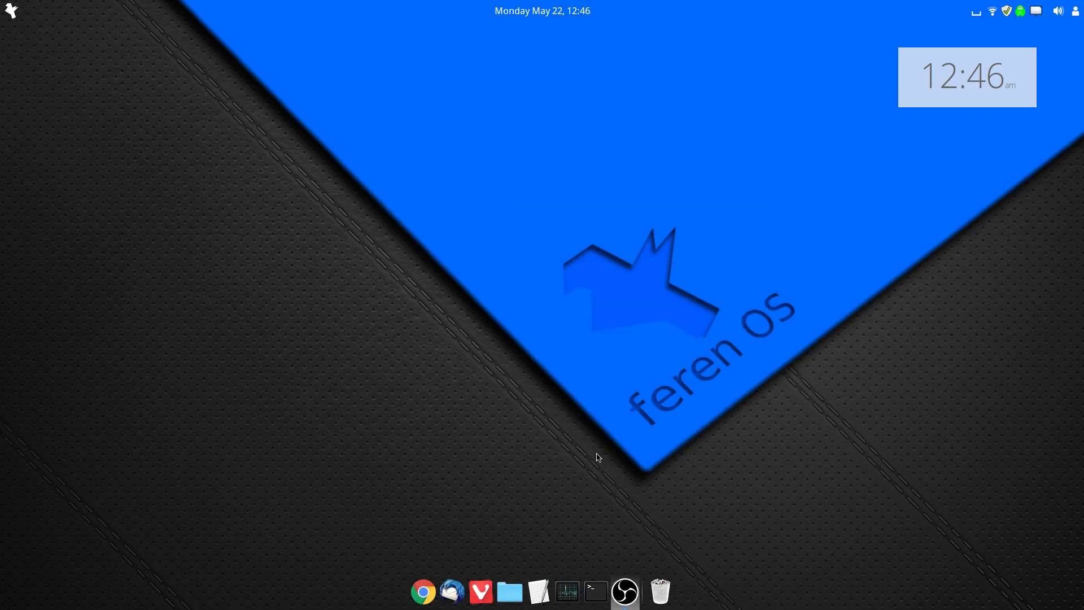
# Check CPU, memory and network usage in System Monitor, and close it.
pyautogui.click(566, 591)
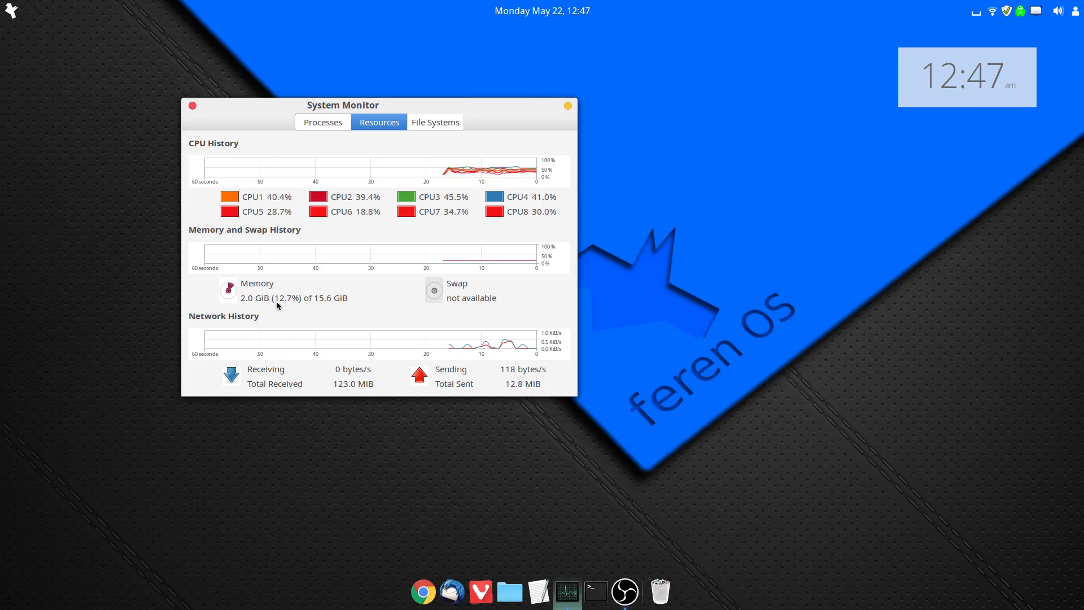
pyautogui.click(191, 107)
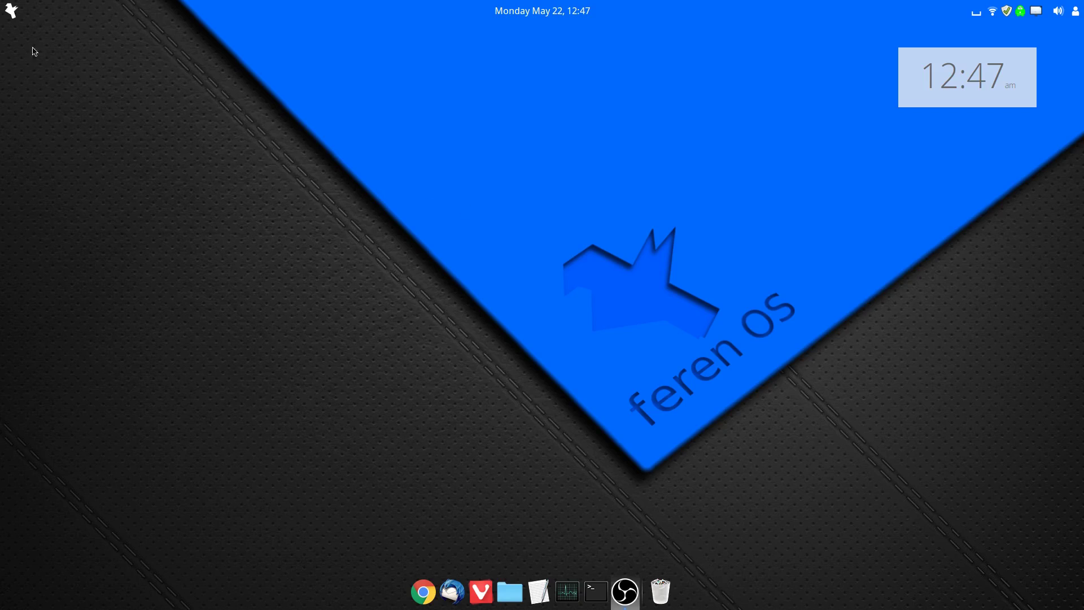
# Browse the installed programs in the Accessories, Games and Graphics categories of the application launcher.
pyautogui.click(12, 11)
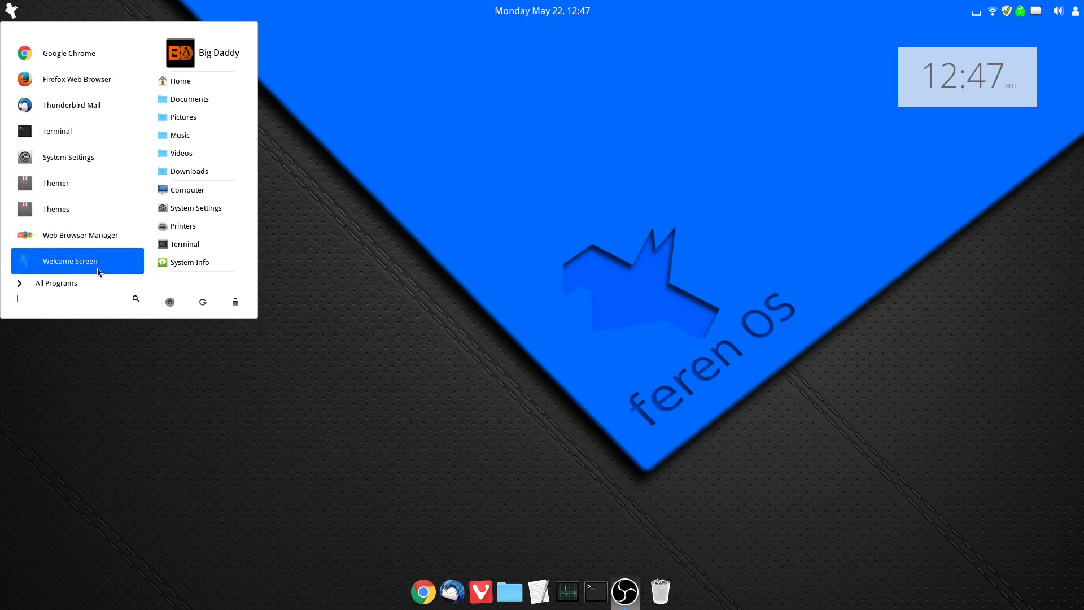
pyautogui.click(95, 282)
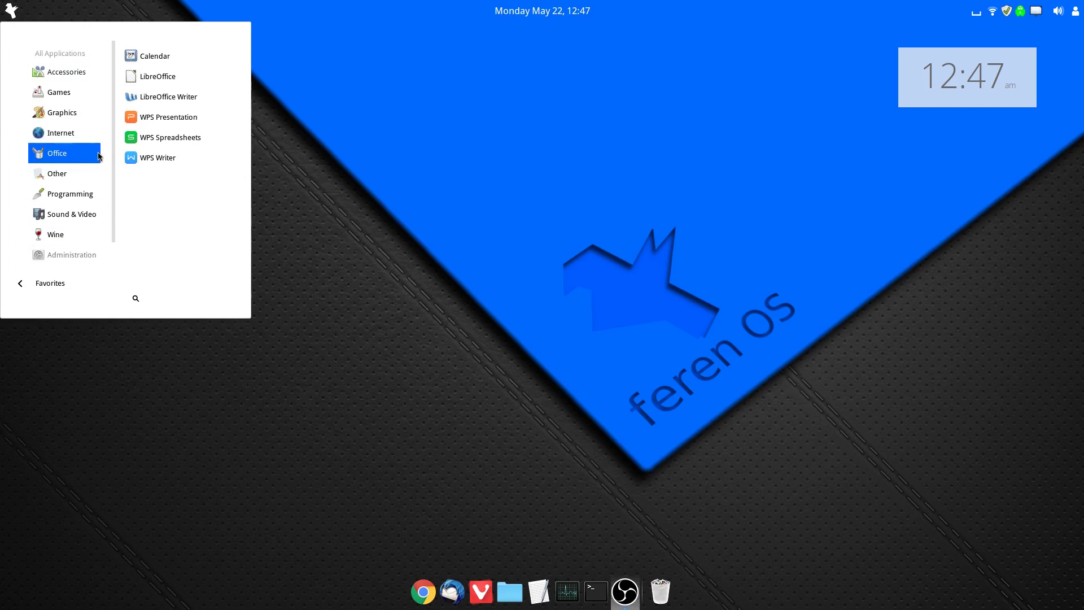
pyautogui.moveTo(79, 101)
pyautogui.moveTo(90, 52)
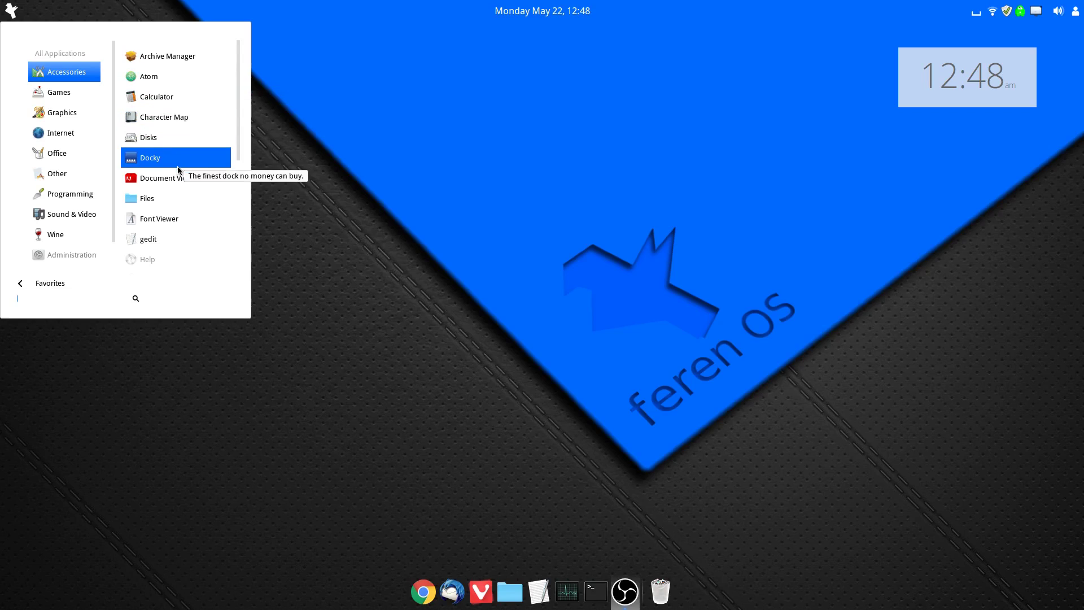
pyautogui.scroll(-1, 181, 183)
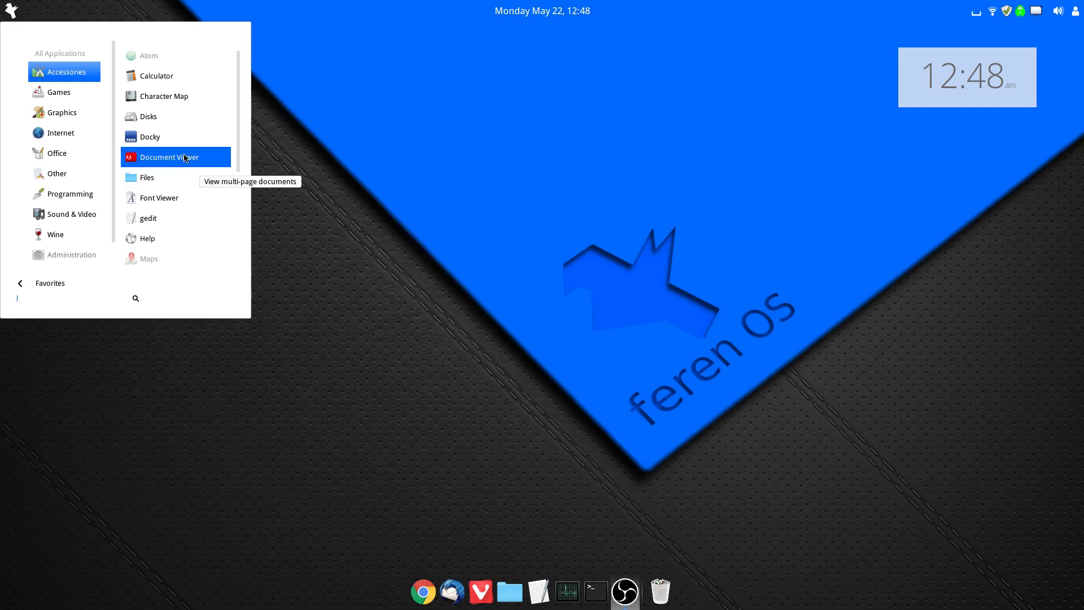
pyautogui.scroll(-5, 185, 158)
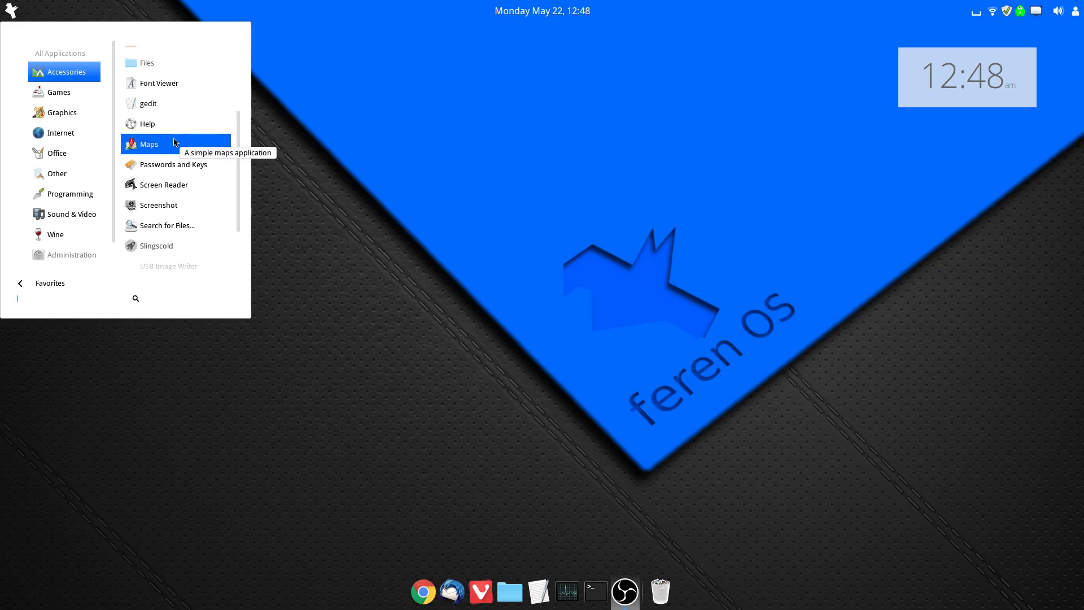
pyautogui.scroll(-3, 174, 141)
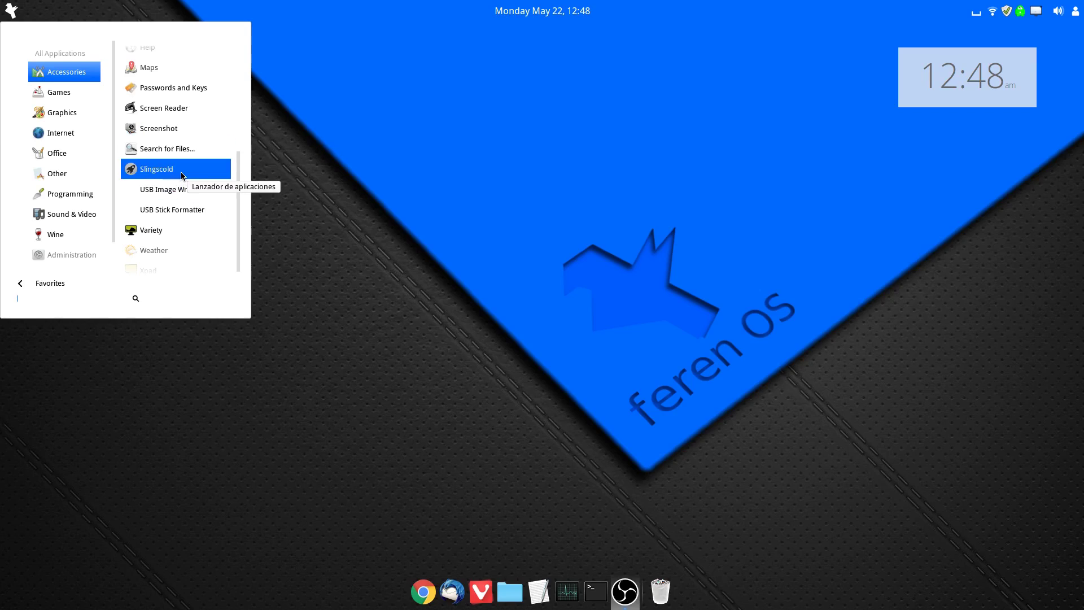
pyautogui.scroll(-1, 181, 175)
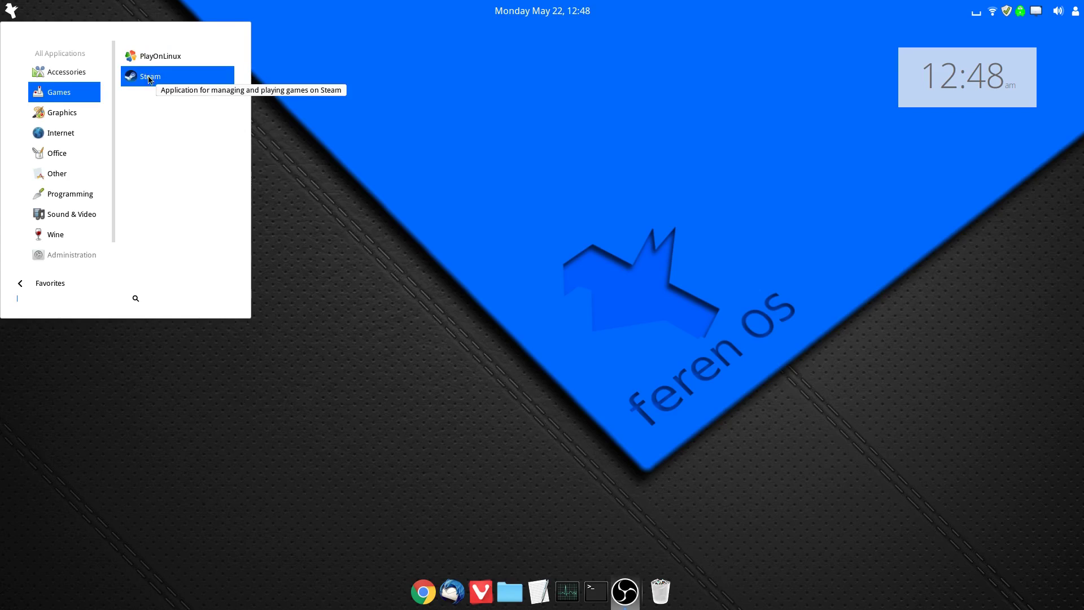
pyautogui.moveTo(55, 116)
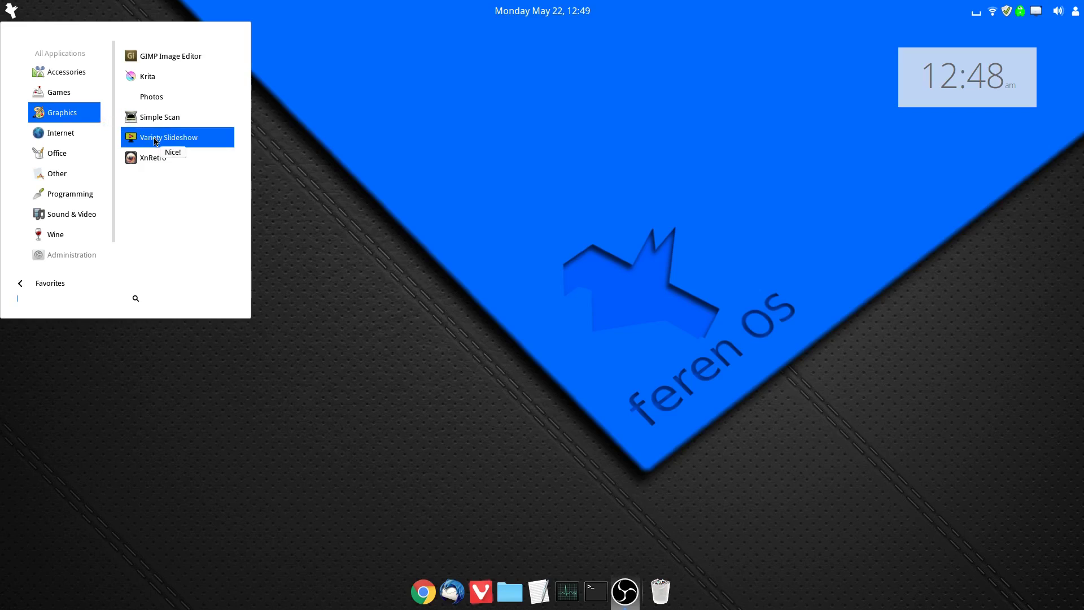
# Open Web Browser Manager from the Internet category, authorise it with the administrator password, view the offered browsers and close it.
pyautogui.moveTo(76, 133)
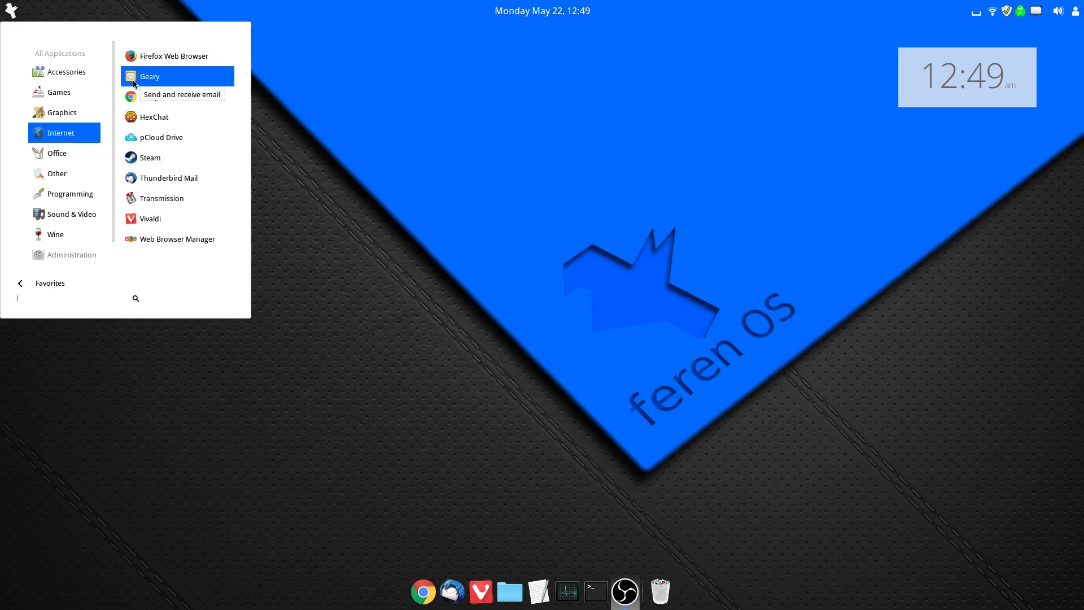
pyautogui.click(191, 246)
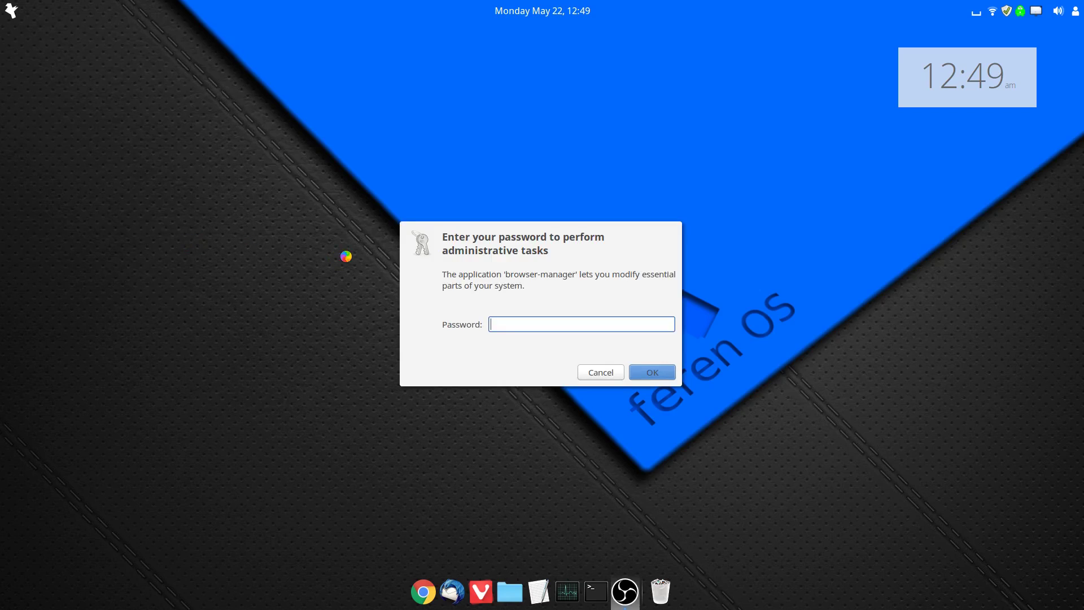
pyautogui.write('****')
pyautogui.press('Return')
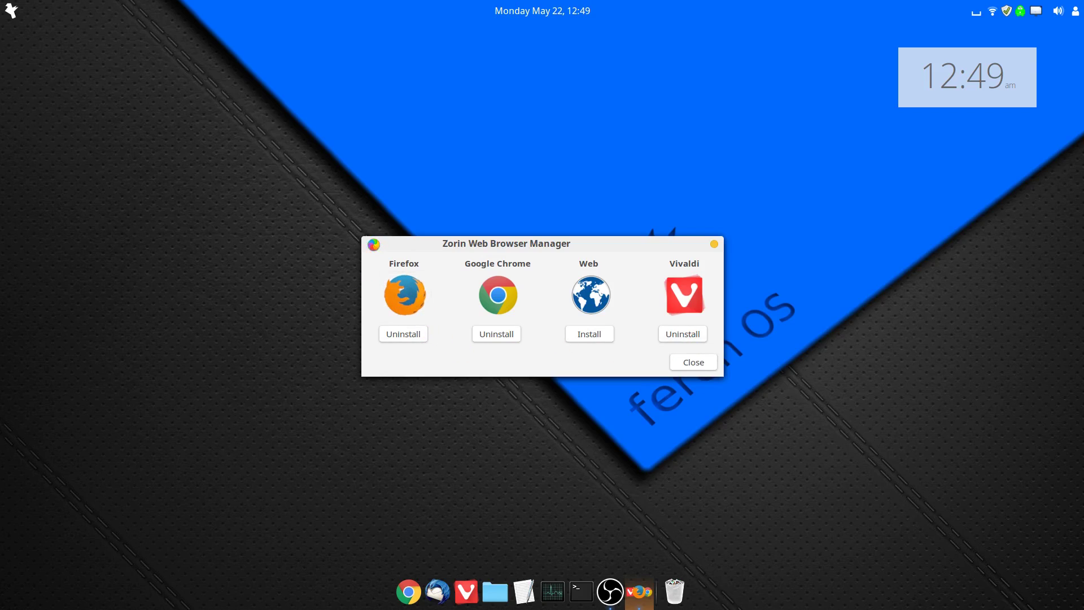
pyautogui.click(373, 244)
# Browse the installed programs in the Office, Other, Programming and Sound & Video categories.
pyautogui.click(11, 10)
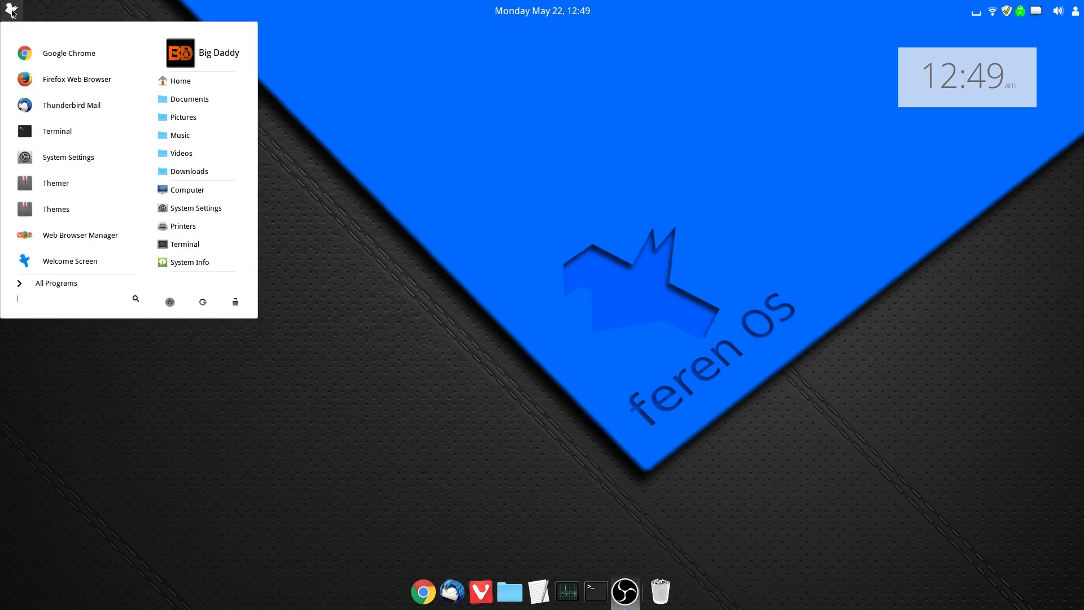
pyautogui.click(28, 283)
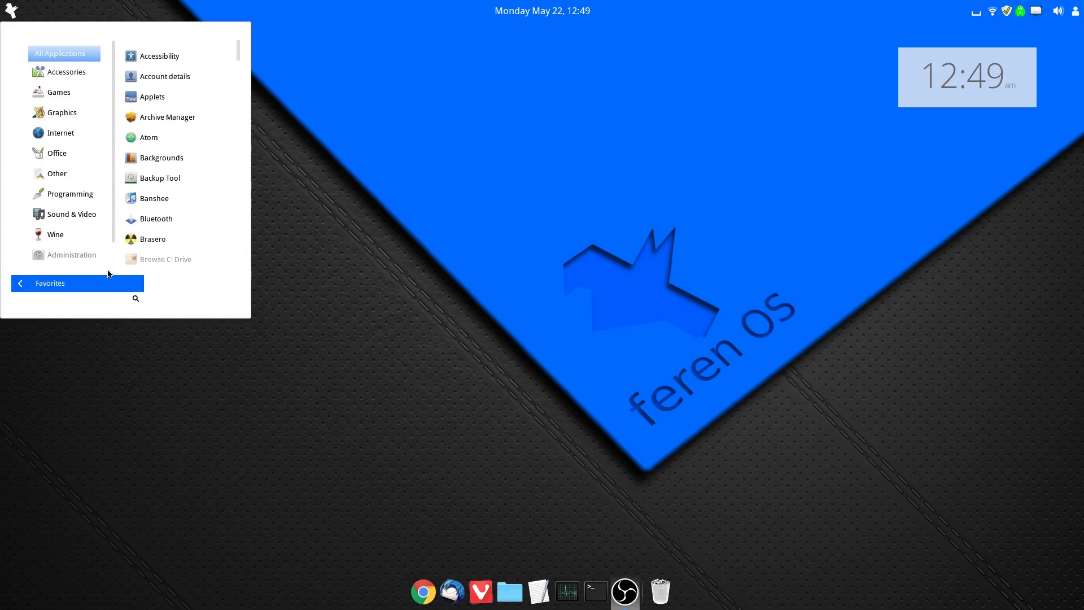
pyautogui.moveTo(91, 155)
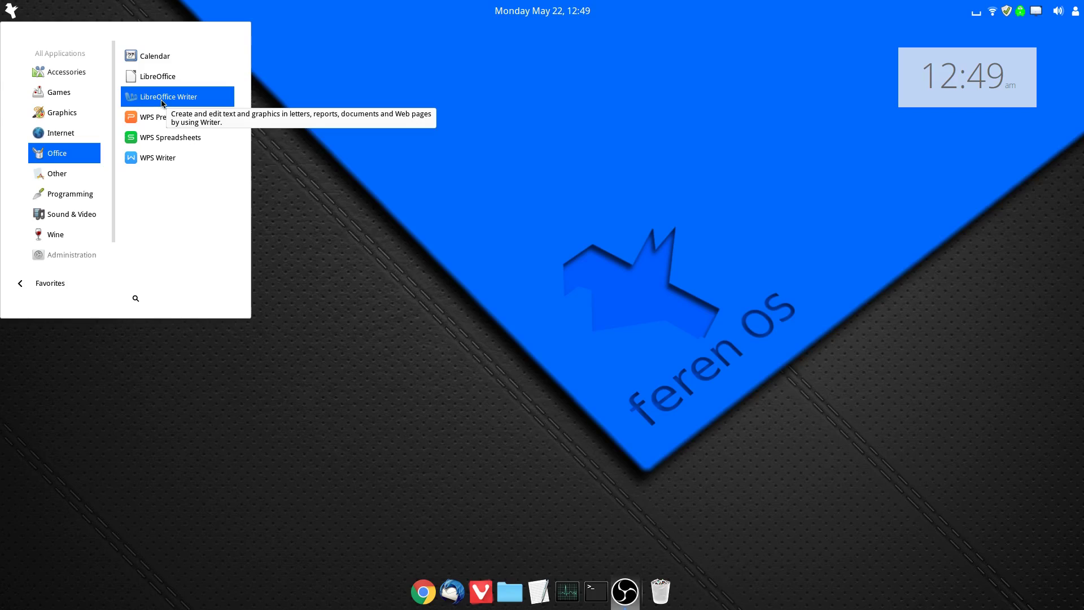
pyautogui.moveTo(71, 172)
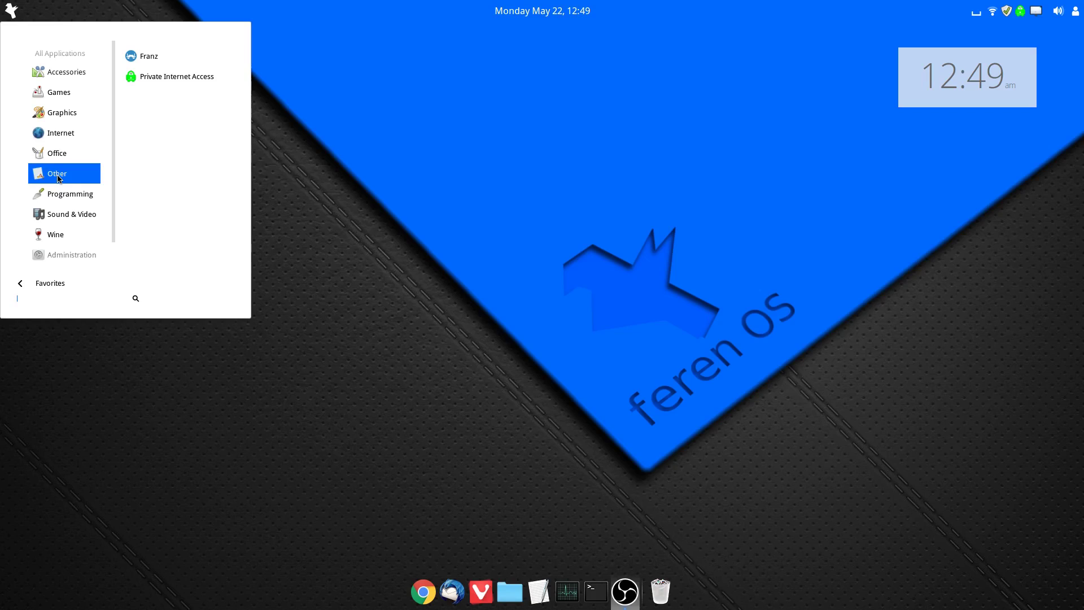
pyautogui.moveTo(59, 195)
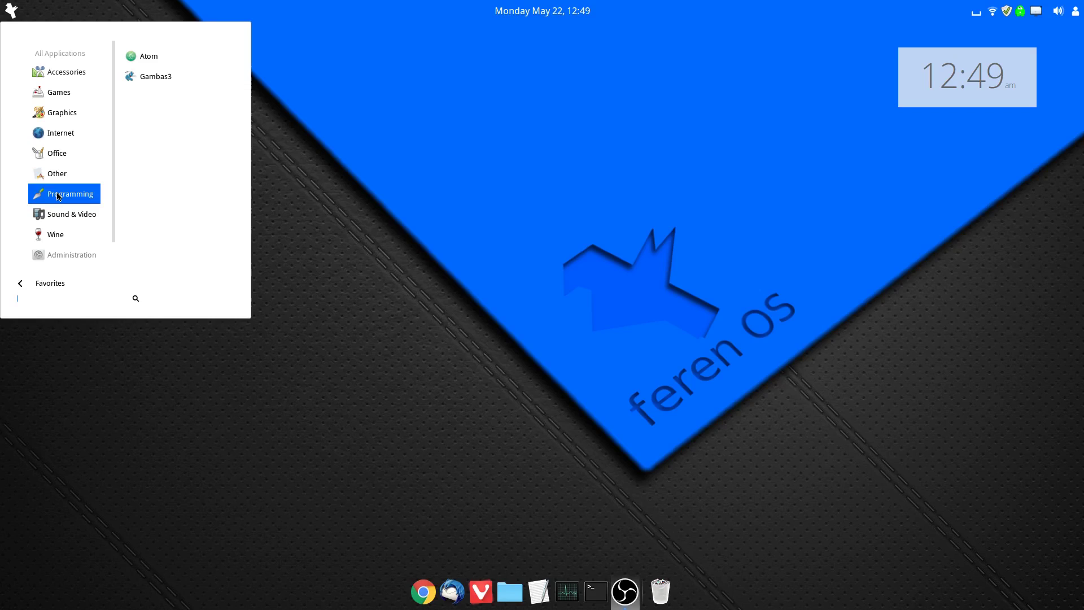
pyautogui.moveTo(59, 215)
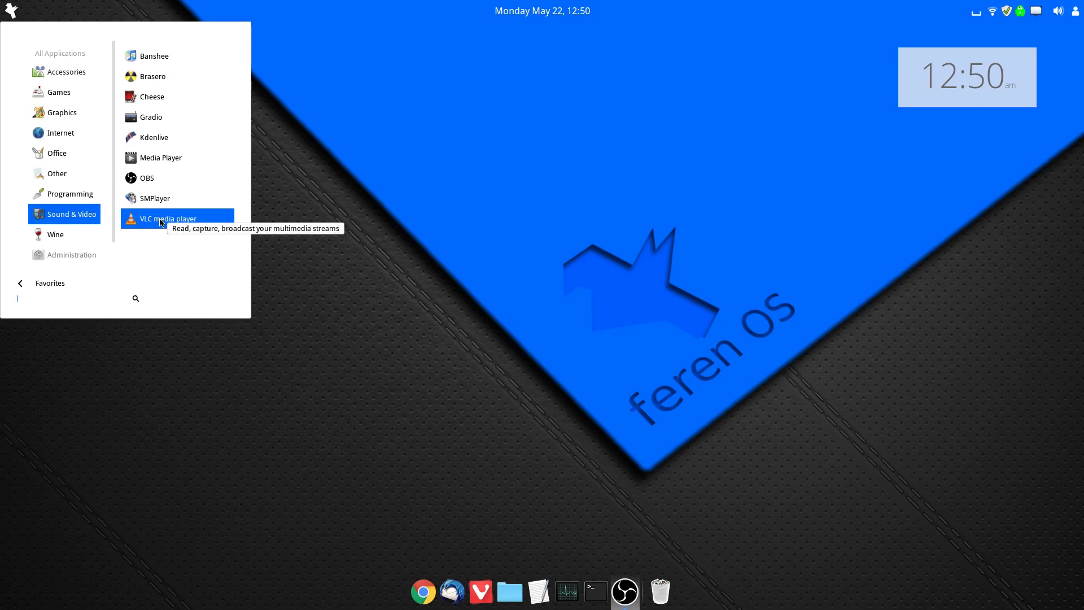
# Look through the tools in the Administration category, from Backup Tool down to Welcome Screen.
pyautogui.moveTo(86, 231)
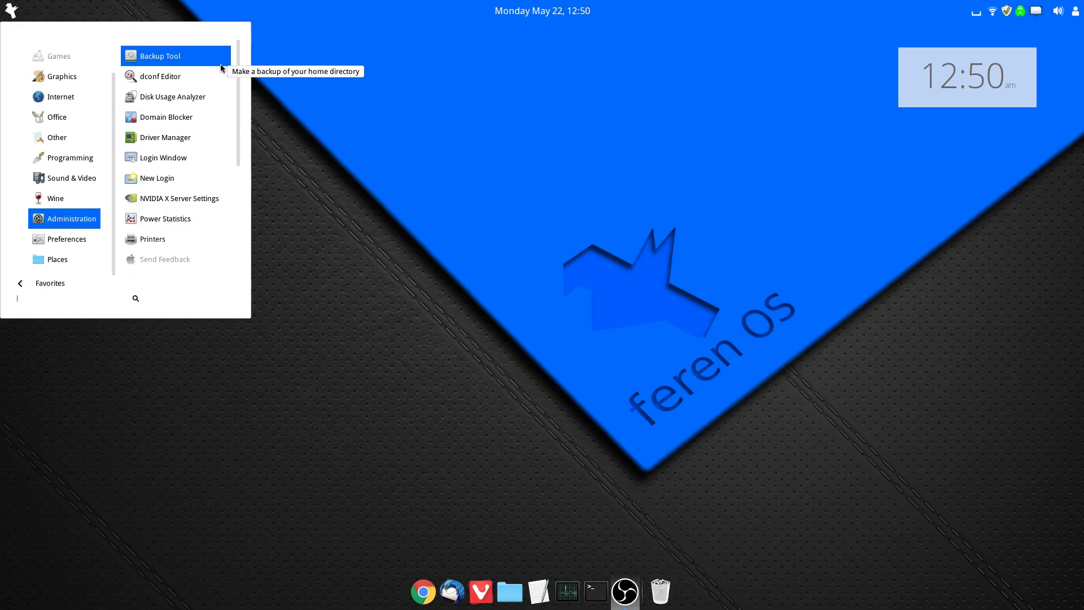
pyautogui.scroll(-5, 199, 160)
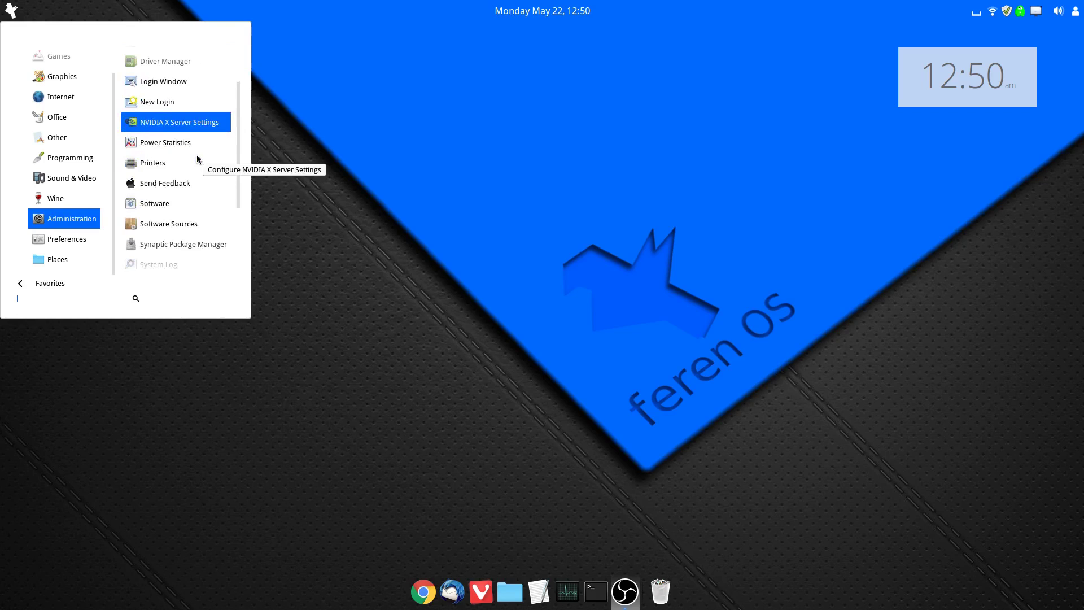
pyautogui.scroll(2, 206, 102)
pyautogui.scroll(2, 209, 99)
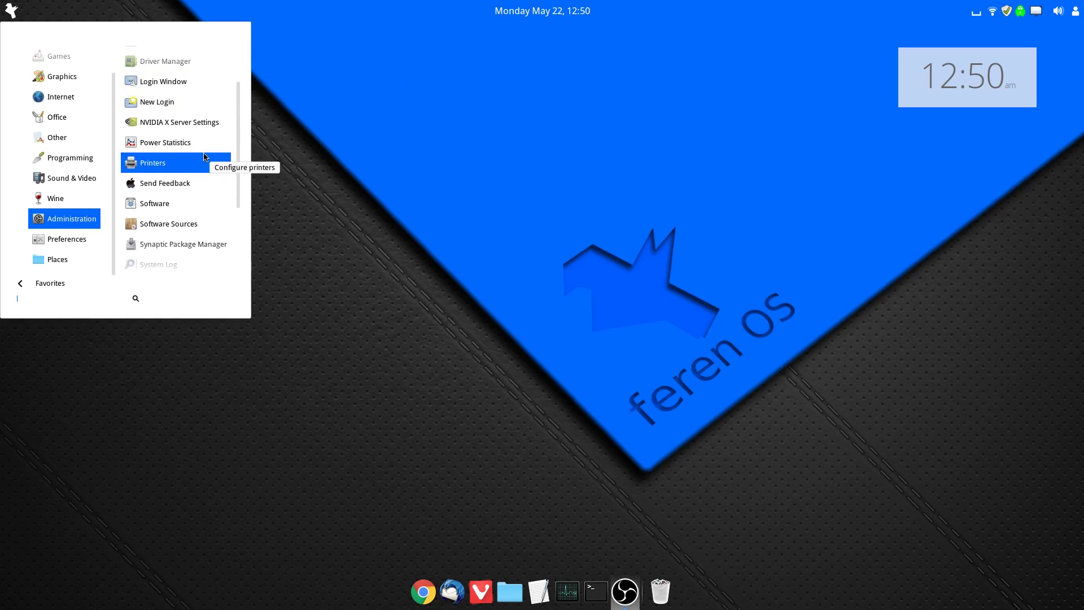
pyautogui.scroll(-4, 192, 184)
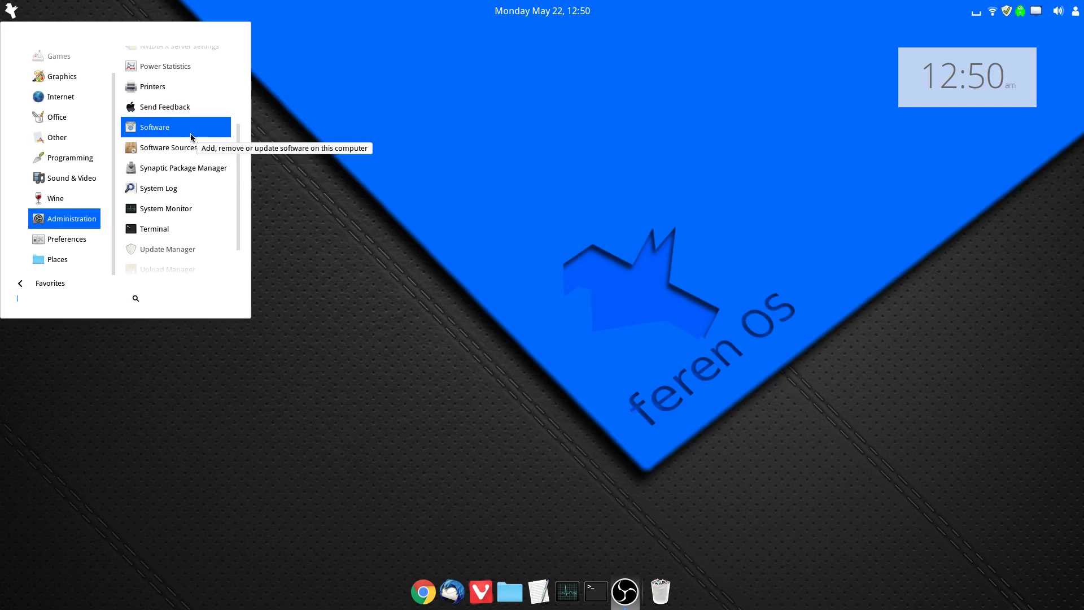
pyautogui.scroll(-2, 191, 168)
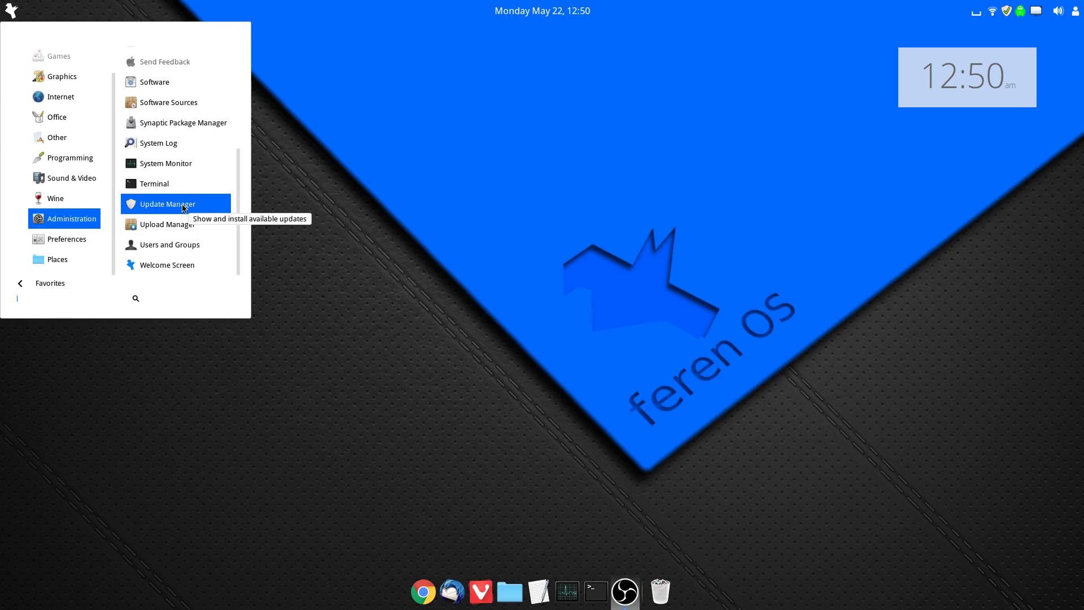
# Open the Welcome Screen, read its Introduction page down to the Open Source section, and return to the main page.
pyautogui.click(163, 265)
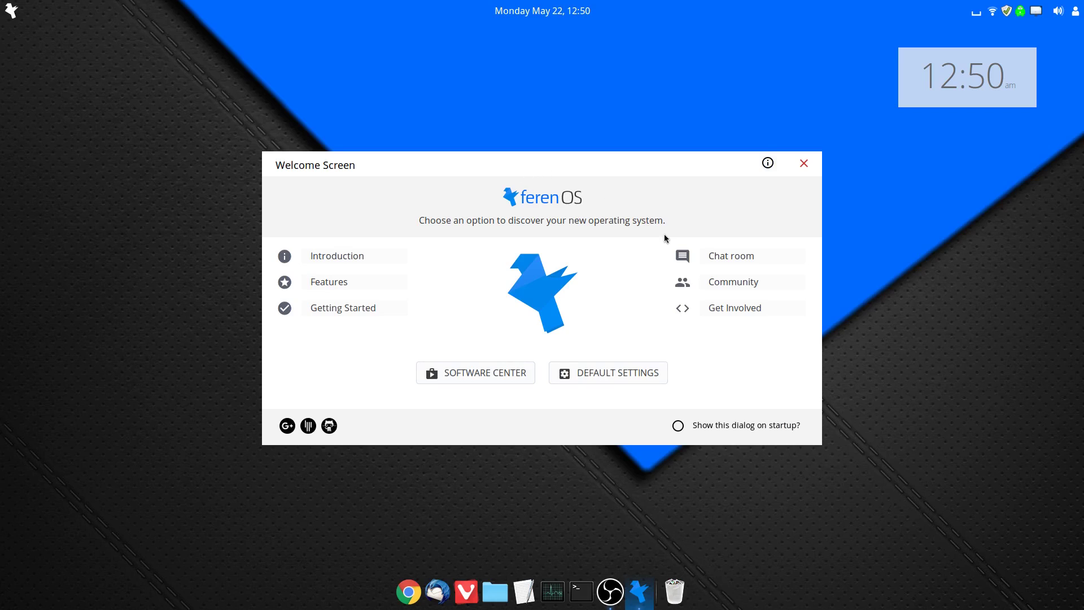
pyautogui.click(337, 257)
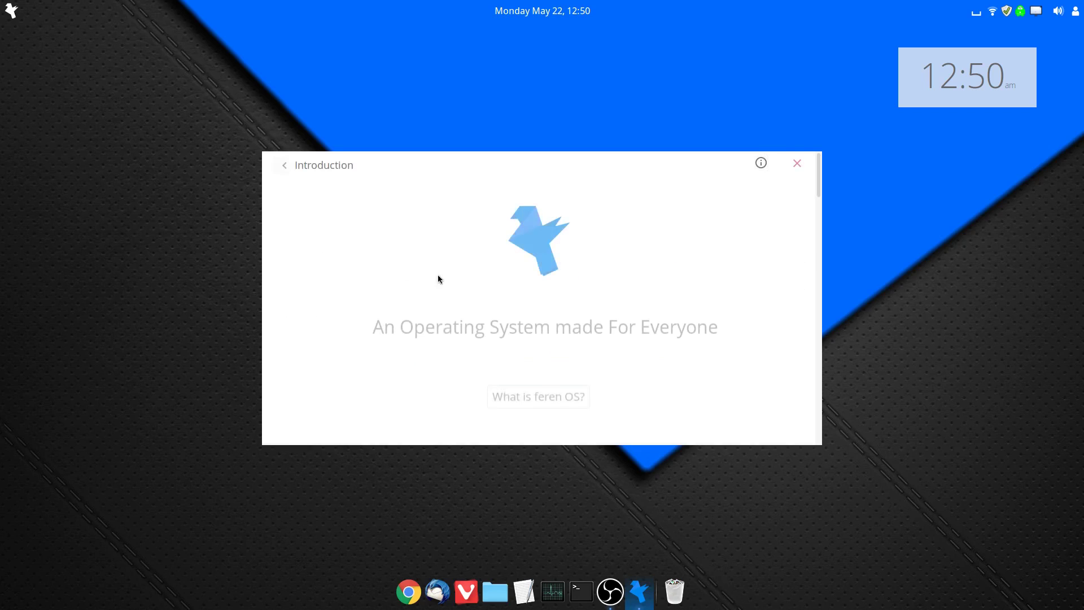
pyautogui.click(561, 376)
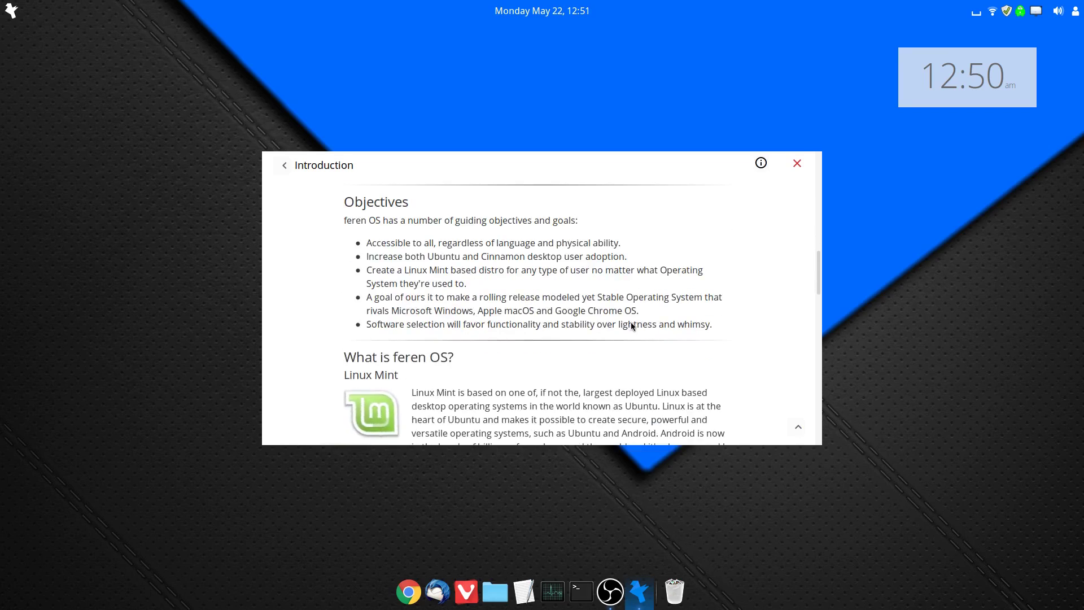
pyautogui.scroll(-3, 602, 302)
pyautogui.scroll(-2, 602, 303)
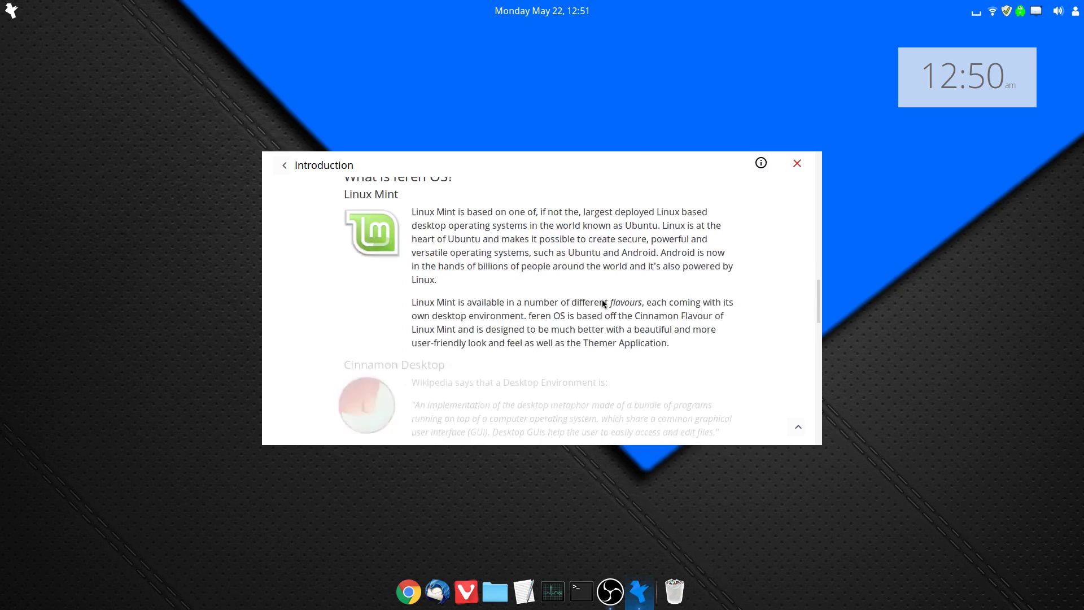
pyautogui.scroll(-2, 602, 303)
pyautogui.scroll(-4, 602, 303)
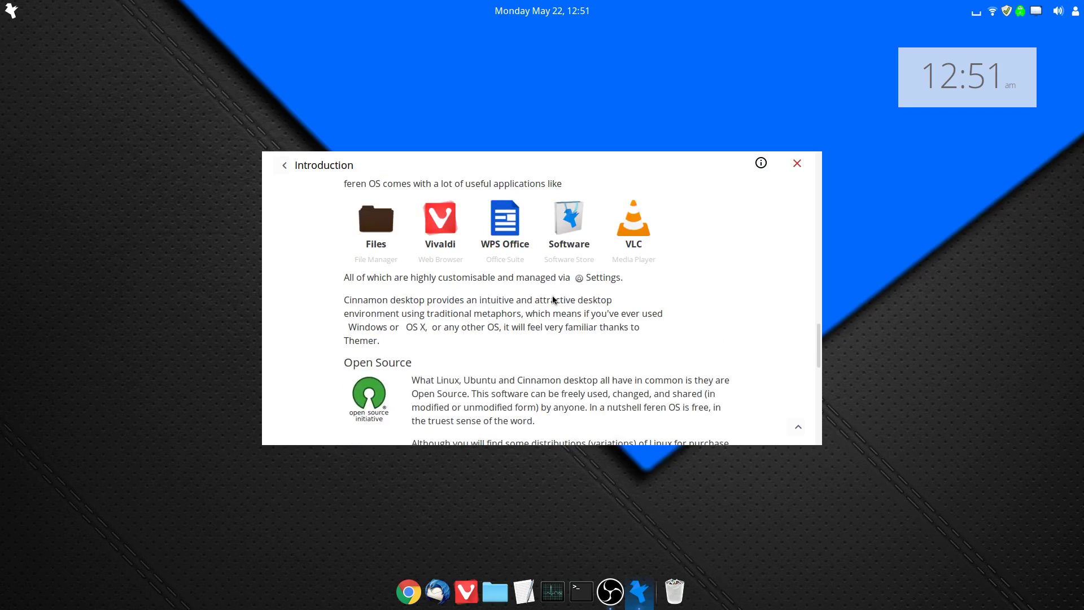
pyautogui.scroll(-5, 550, 298)
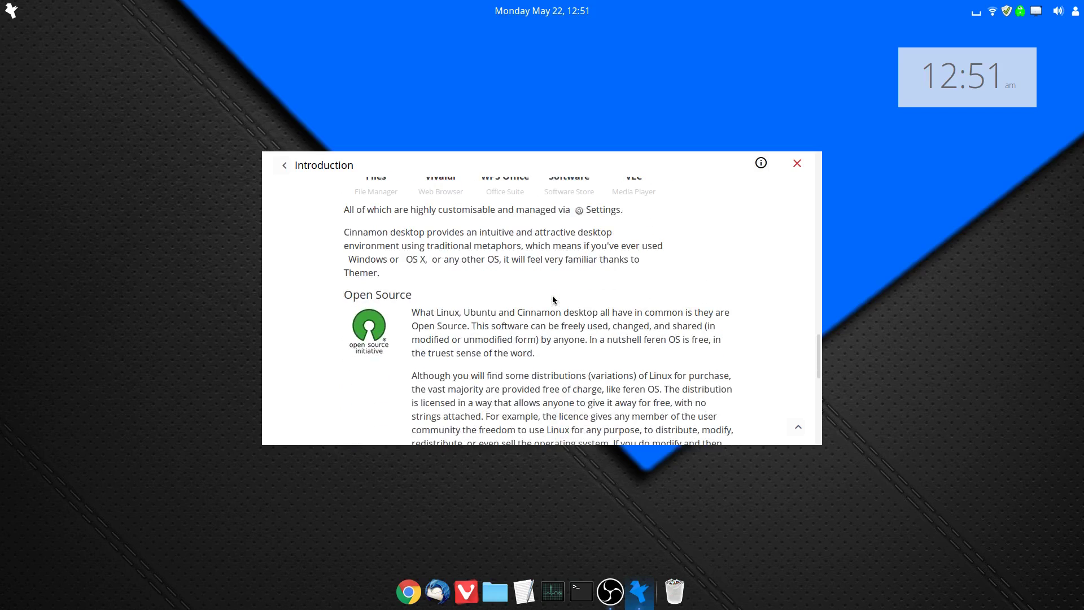
pyautogui.click(285, 164)
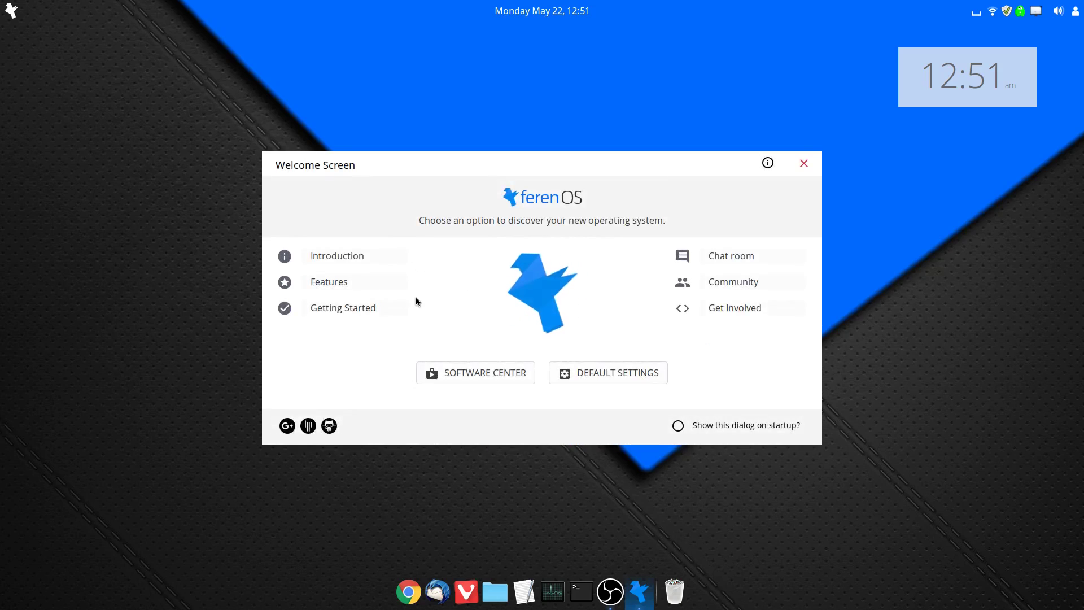
# Read the Welcome Screen's Features page through the Built-In Security section and return to the main page.
pyautogui.click(316, 282)
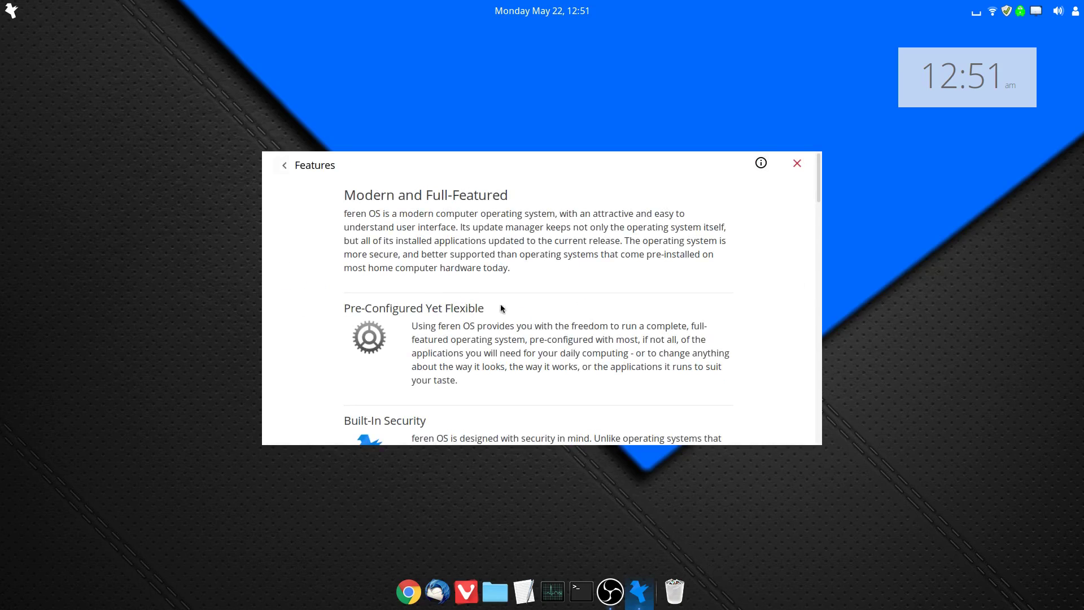
pyautogui.scroll(-1, 588, 328)
pyautogui.scroll(-2, 588, 328)
pyautogui.scroll(-3, 588, 327)
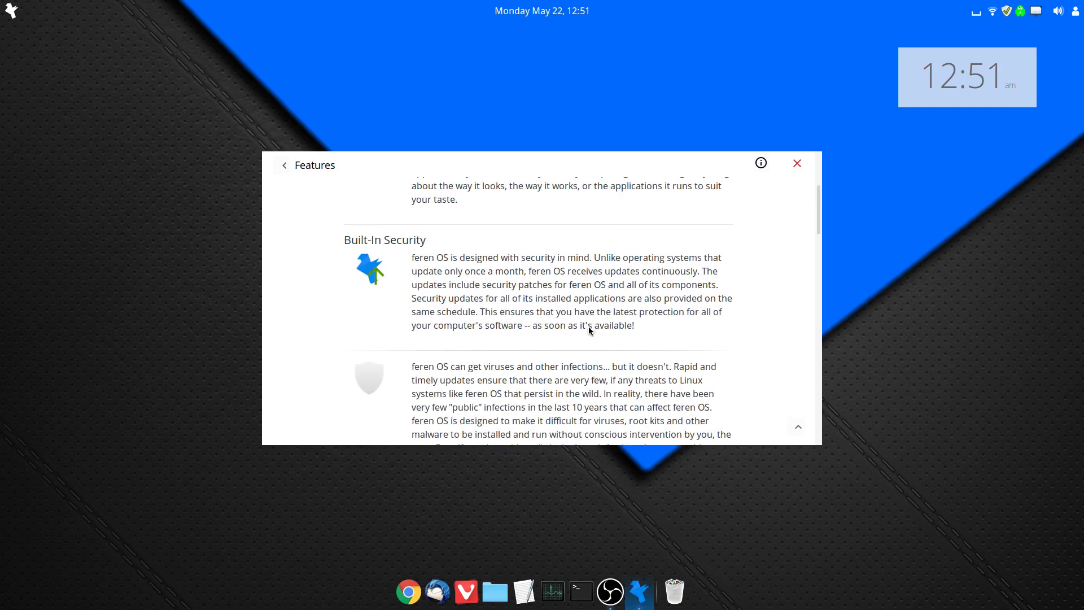
pyautogui.scroll(1, 588, 330)
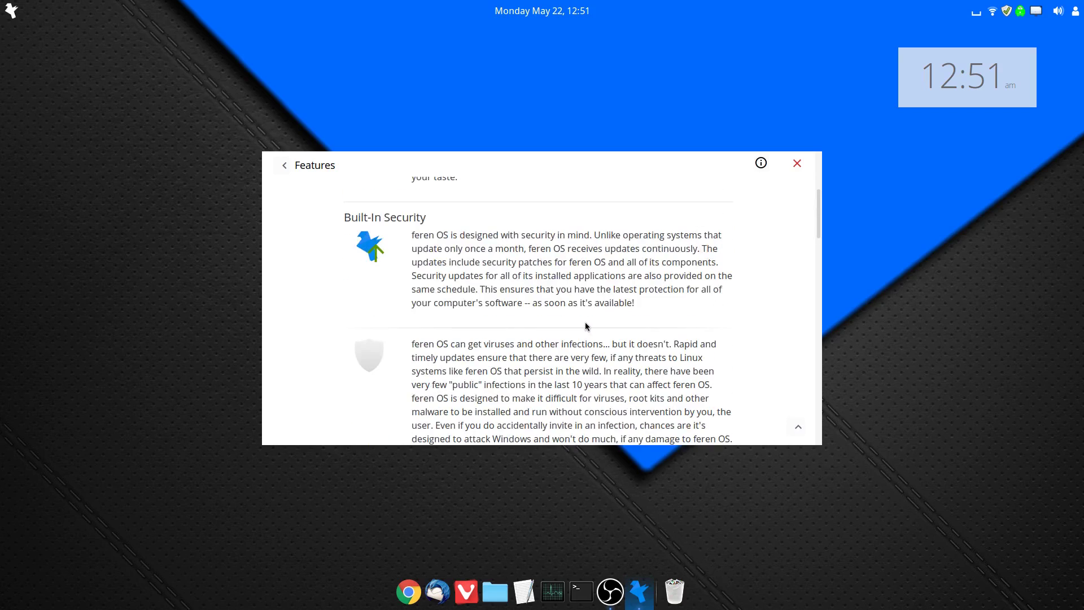
pyautogui.scroll(-2, 586, 327)
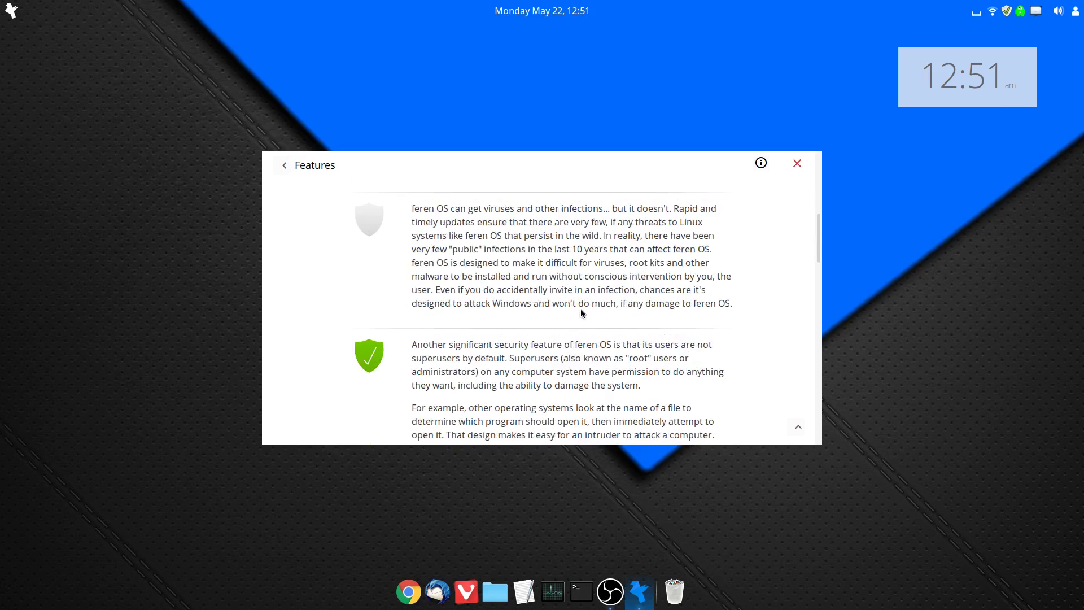
pyautogui.click(284, 165)
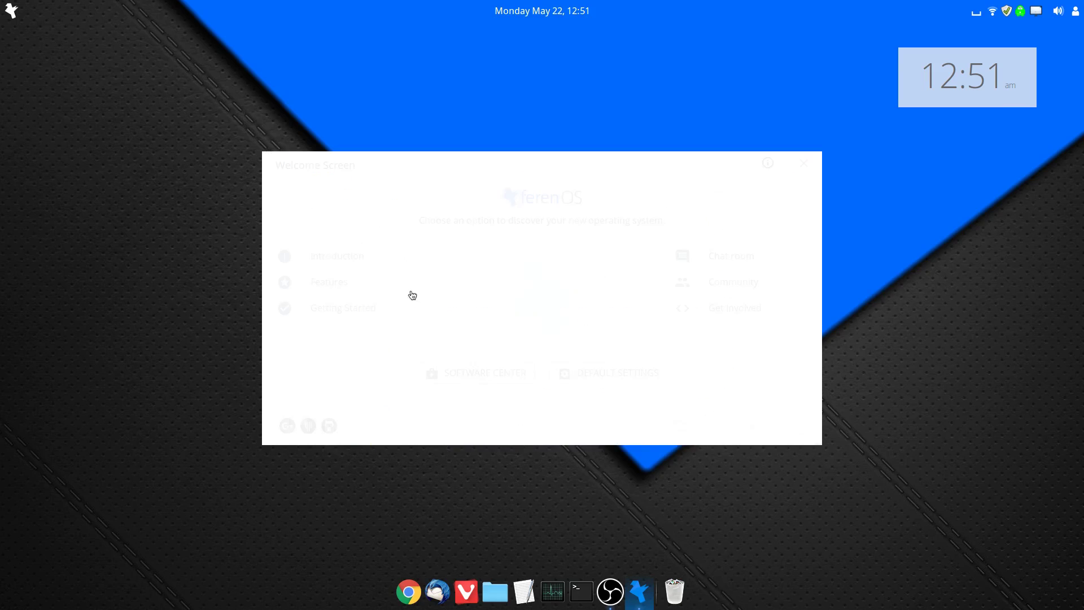
# Open the Updates & Extras topic under Getting Started and read the Software Updater and Restricted Extras sections.
pyautogui.click(351, 311)
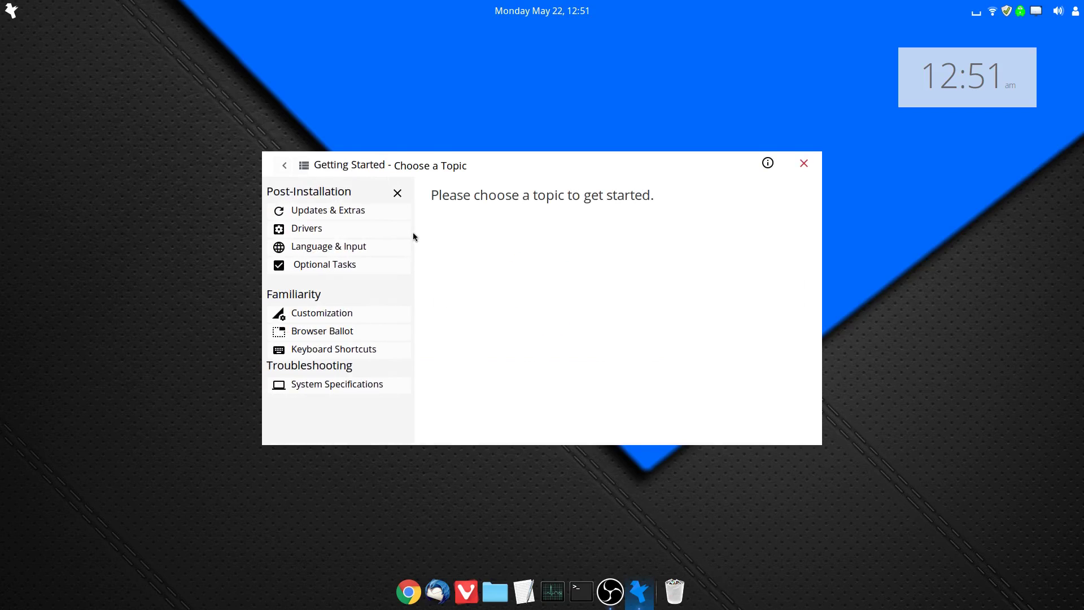
pyautogui.click(335, 212)
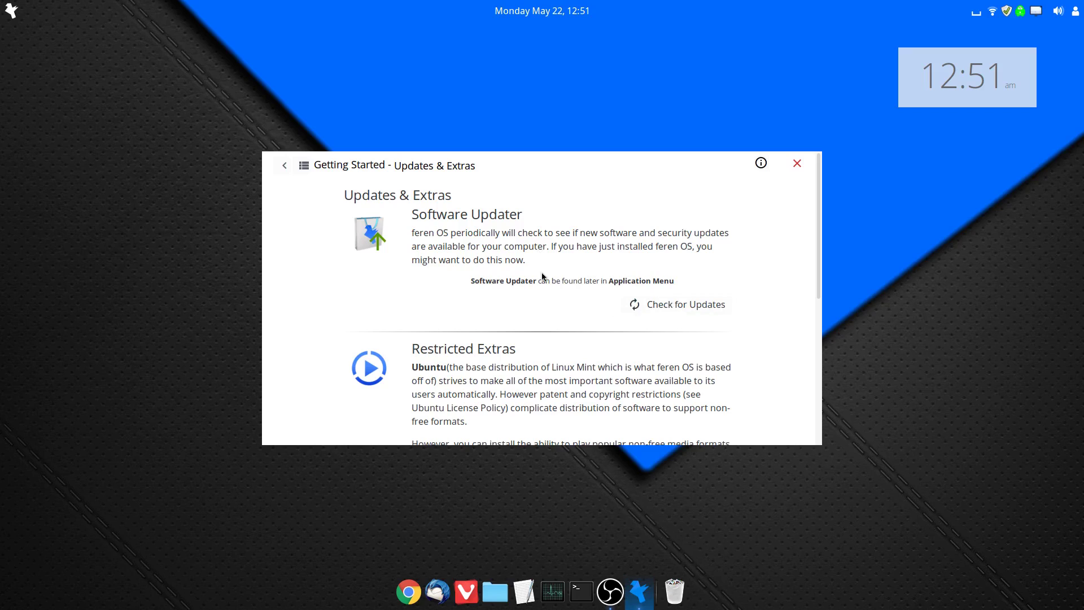
pyautogui.scroll(-5, 541, 272)
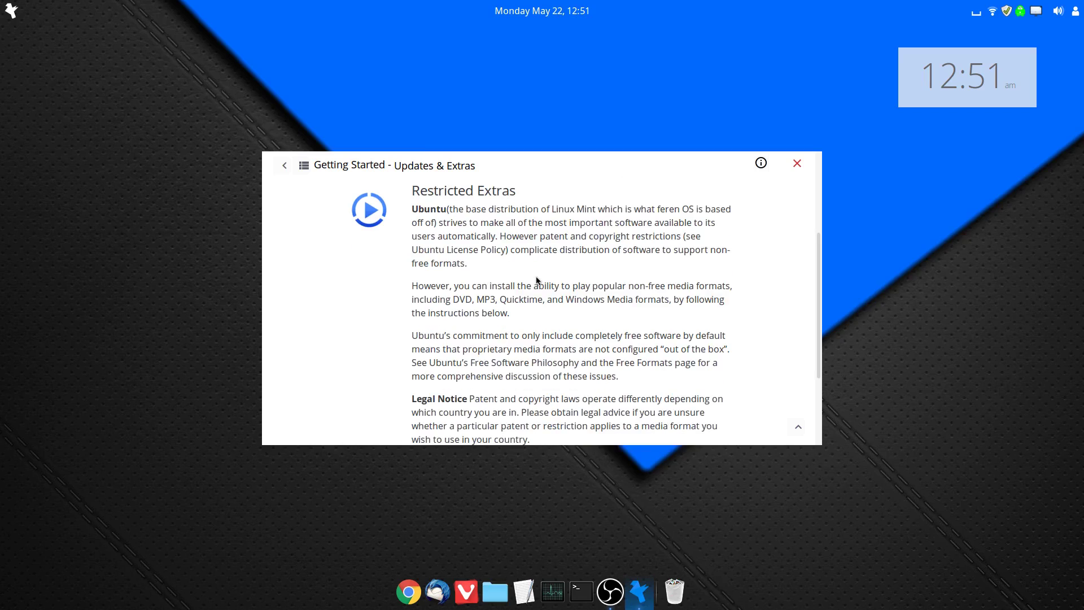
pyautogui.scroll(-2, 525, 272)
pyautogui.scroll(2, 496, 272)
pyautogui.scroll(-2, 706, 364)
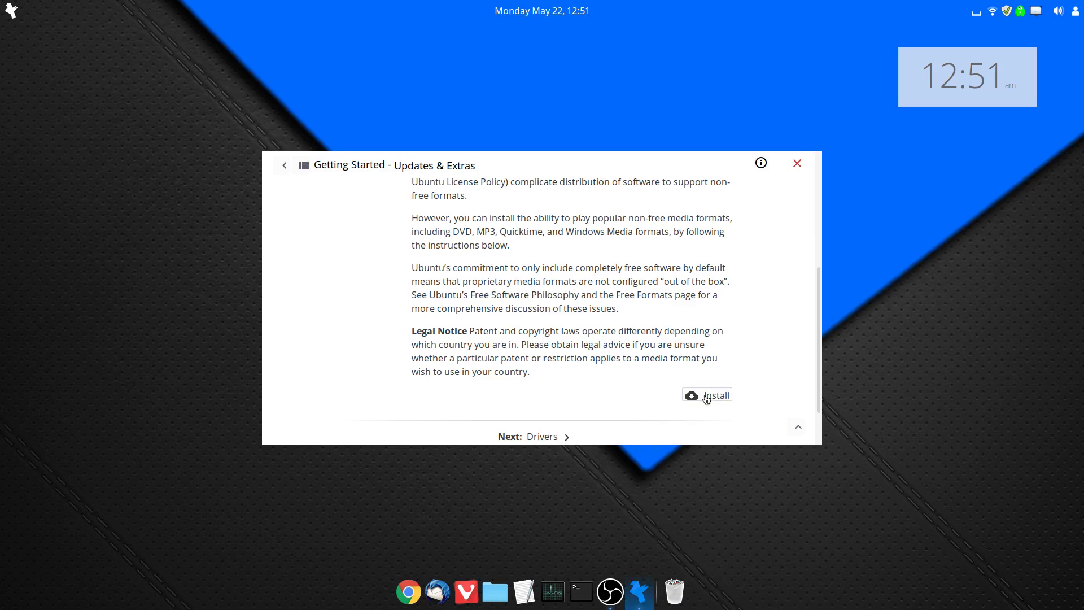
pyautogui.scroll(3, 628, 384)
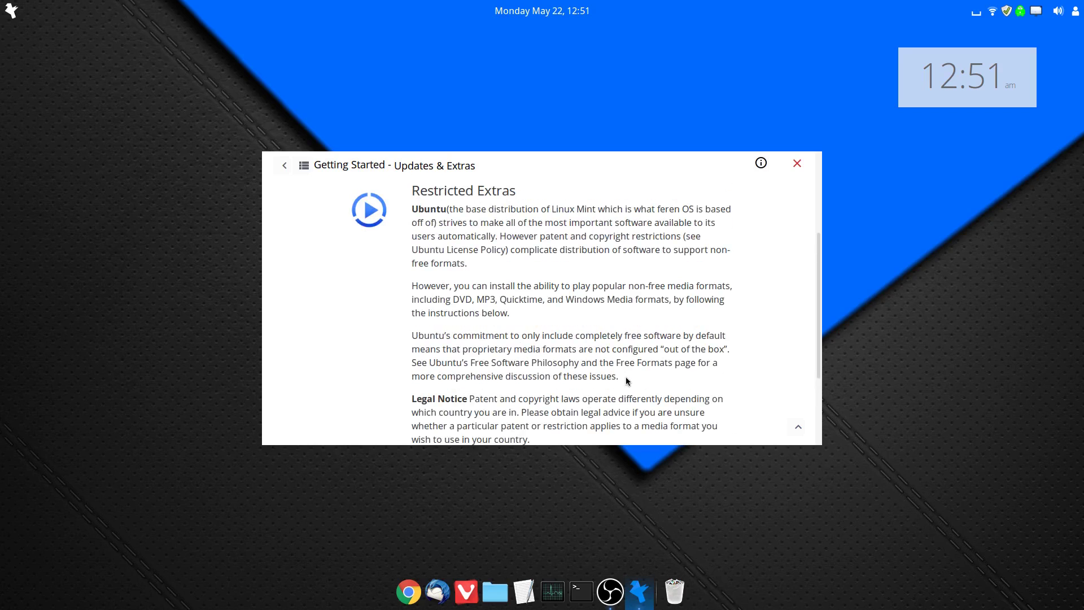
pyautogui.scroll(-3, 631, 396)
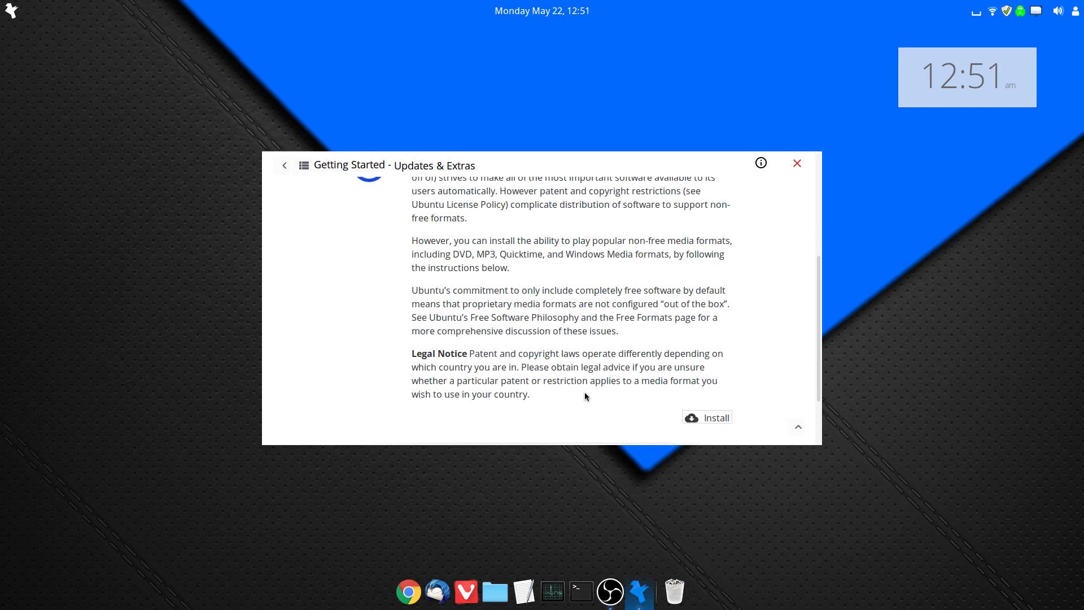
pyautogui.scroll(2, 585, 392)
pyautogui.scroll(-4, 580, 388)
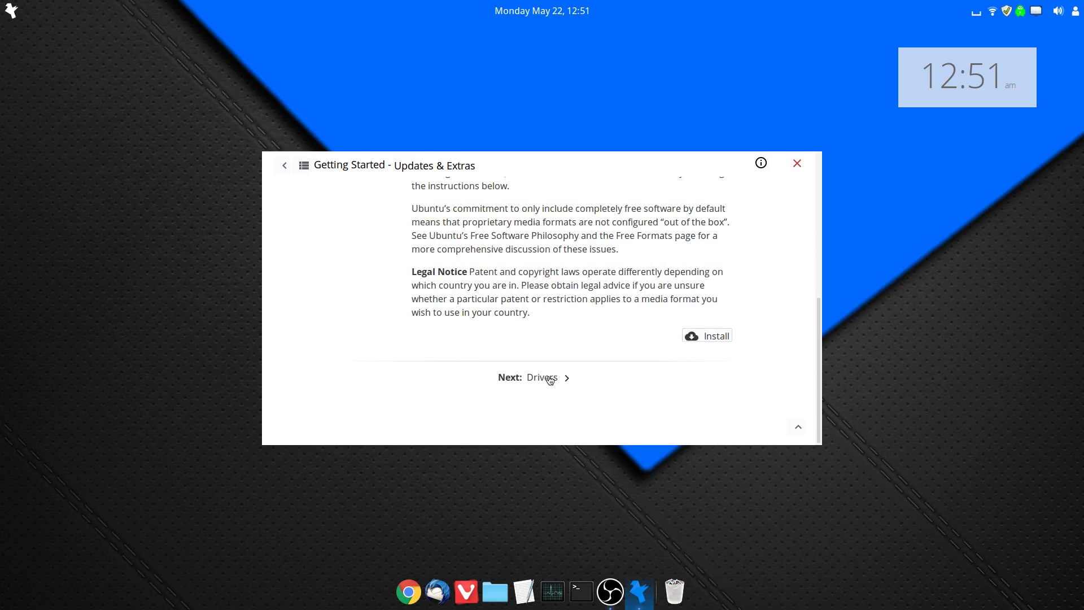
# Continue to the Drivers topic and read it from Additional Drivers and Graphics down to Wireless, Bluetooth and Other Devices.
pyautogui.click(548, 378)
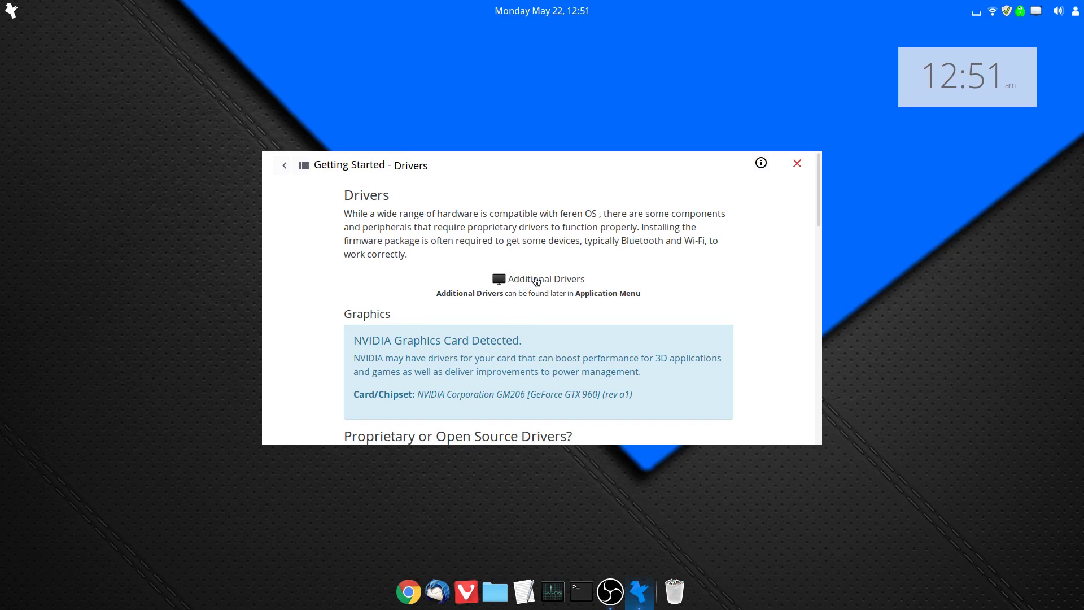
pyautogui.scroll(-3, 611, 281)
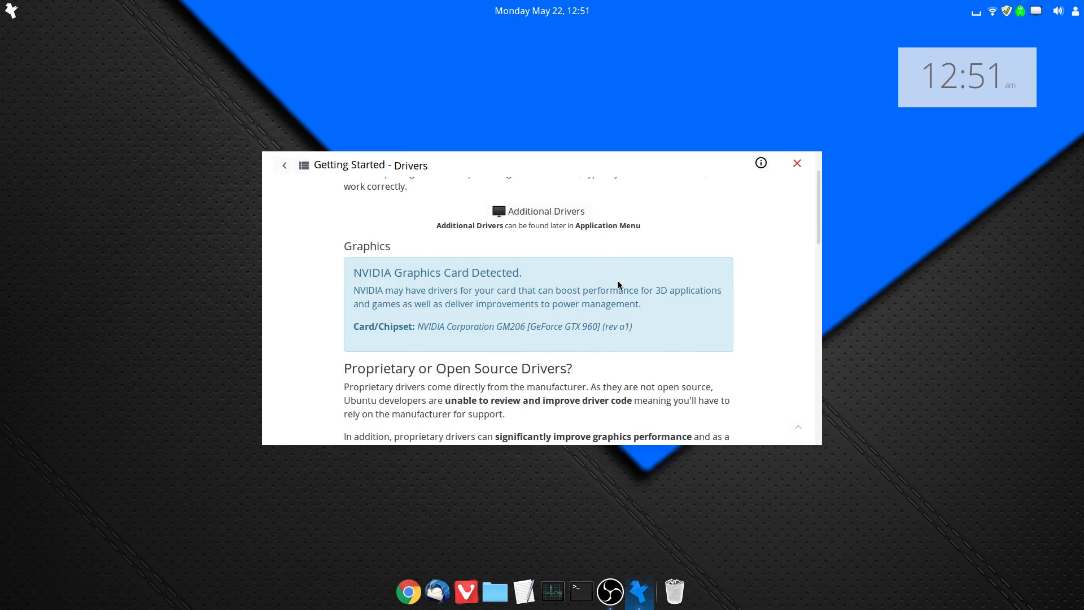
pyautogui.scroll(-3, 617, 282)
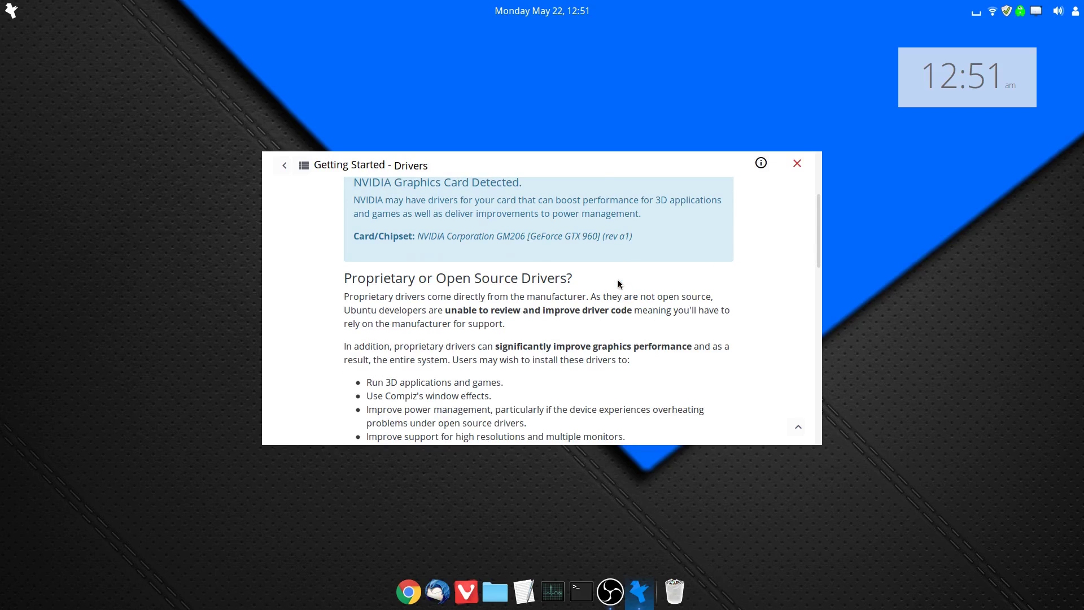
pyautogui.scroll(-6, 618, 283)
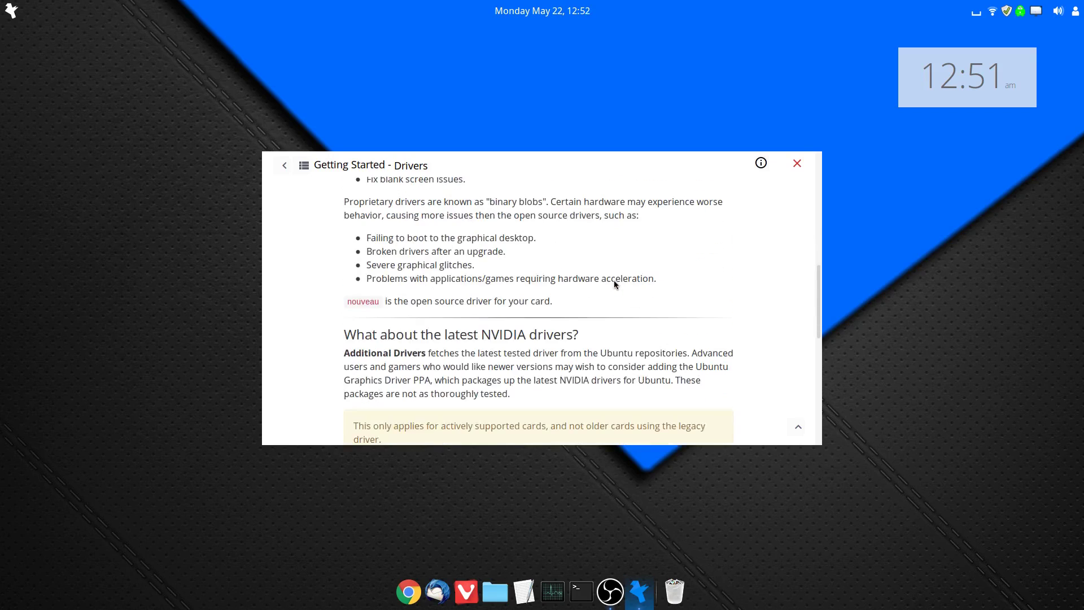
pyautogui.scroll(-2, 592, 260)
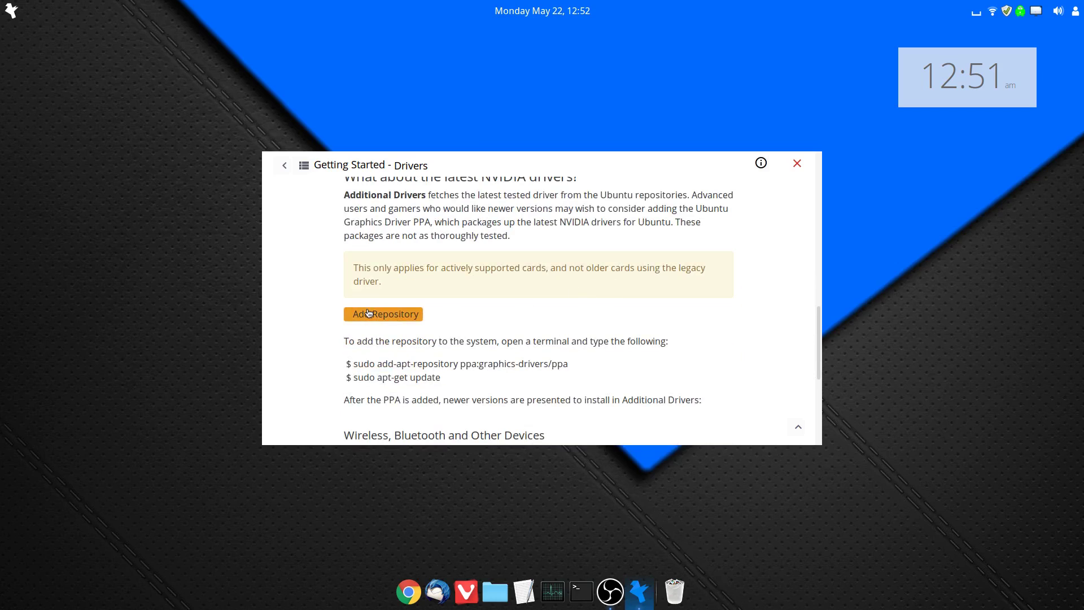
pyautogui.scroll(-2, 555, 350)
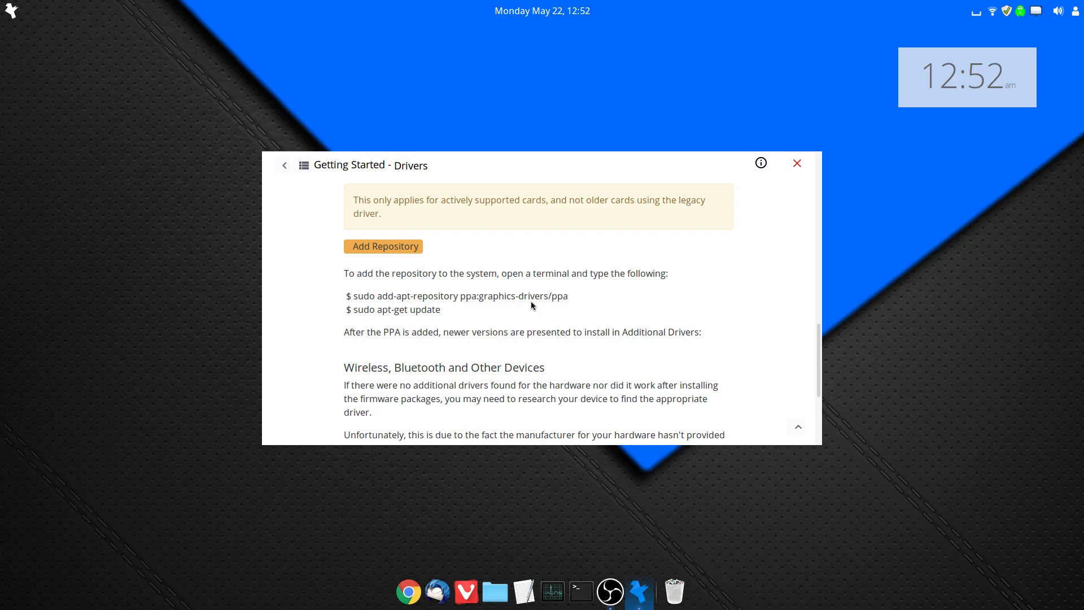
pyautogui.scroll(-4, 531, 305)
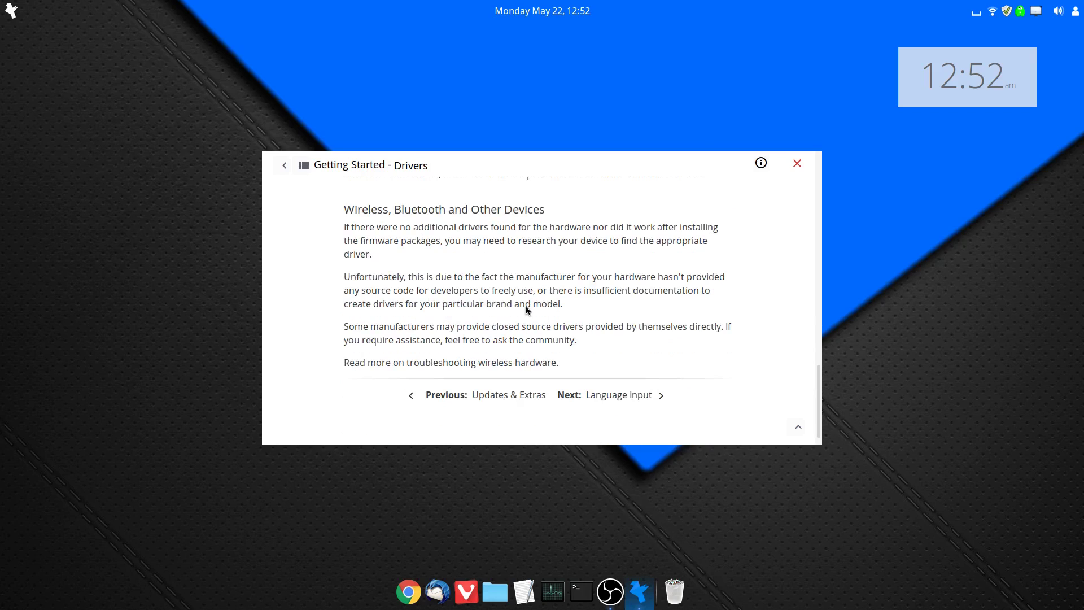
# Go through the Language Input topic and the Optional Tasks topic, reading the latter from Backups down to Users.
pyautogui.click(621, 395)
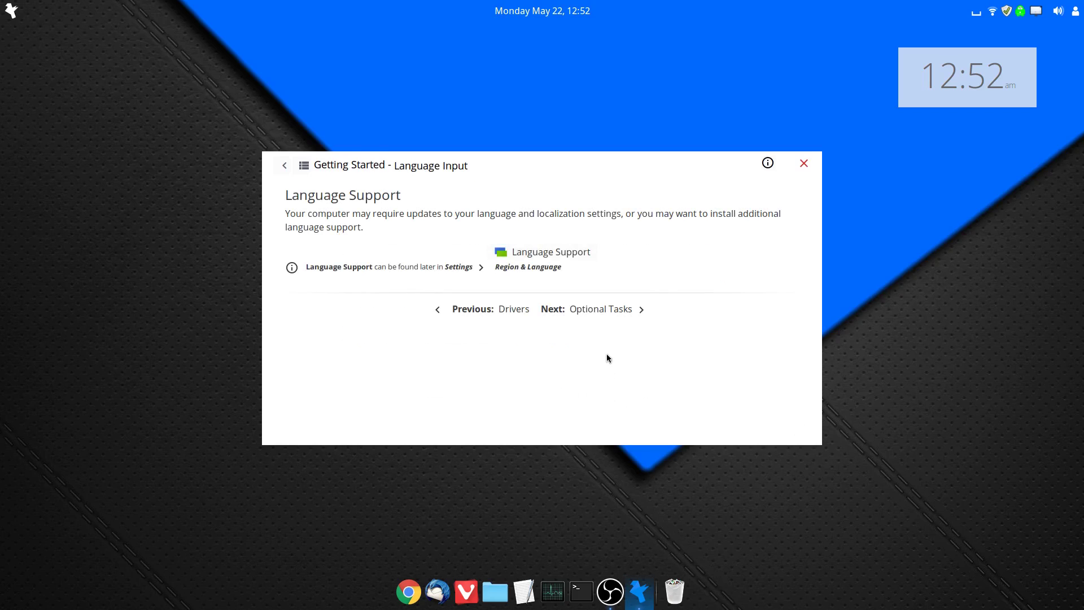
pyautogui.click(604, 312)
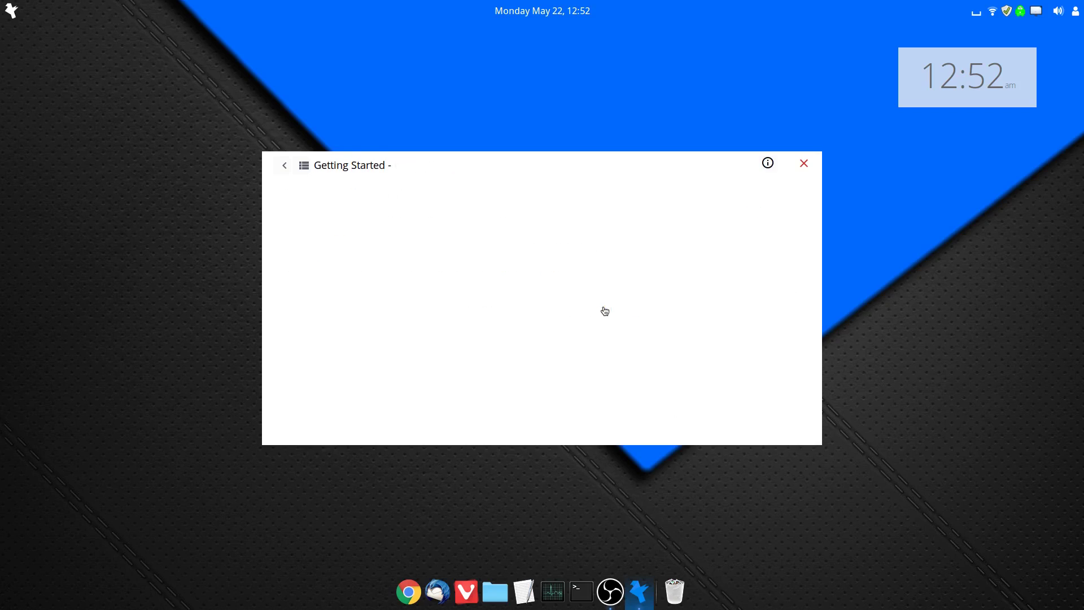
pyautogui.scroll(-6, 751, 344)
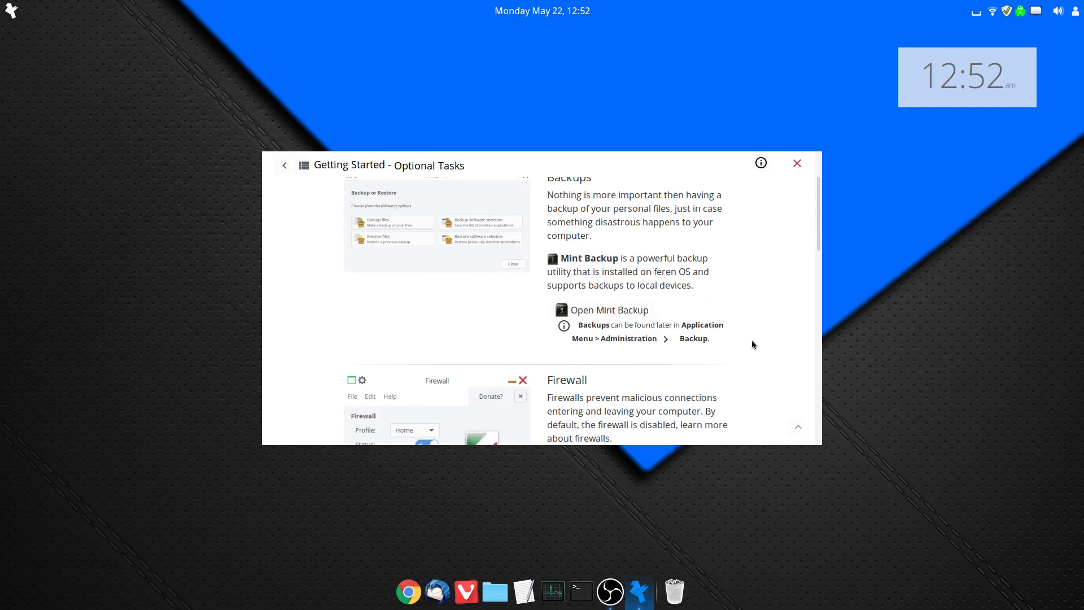
pyautogui.scroll(-8, 728, 347)
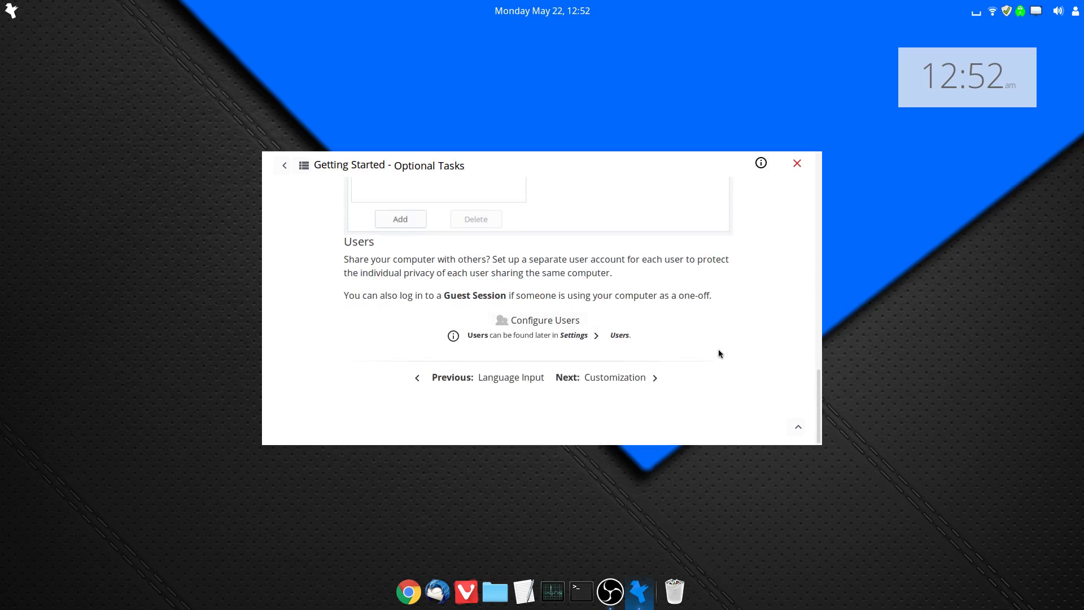
# View the Customization topic, look through the Keyboard Shortcuts lists, and return to the Welcome Screen's main page.
pyautogui.click(626, 379)
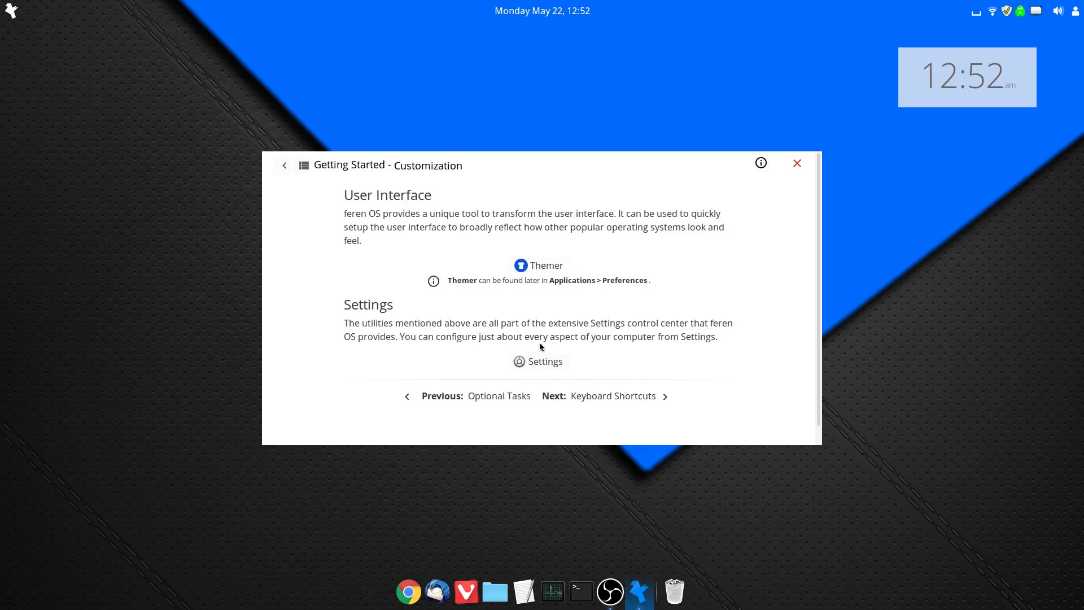
pyautogui.click(605, 400)
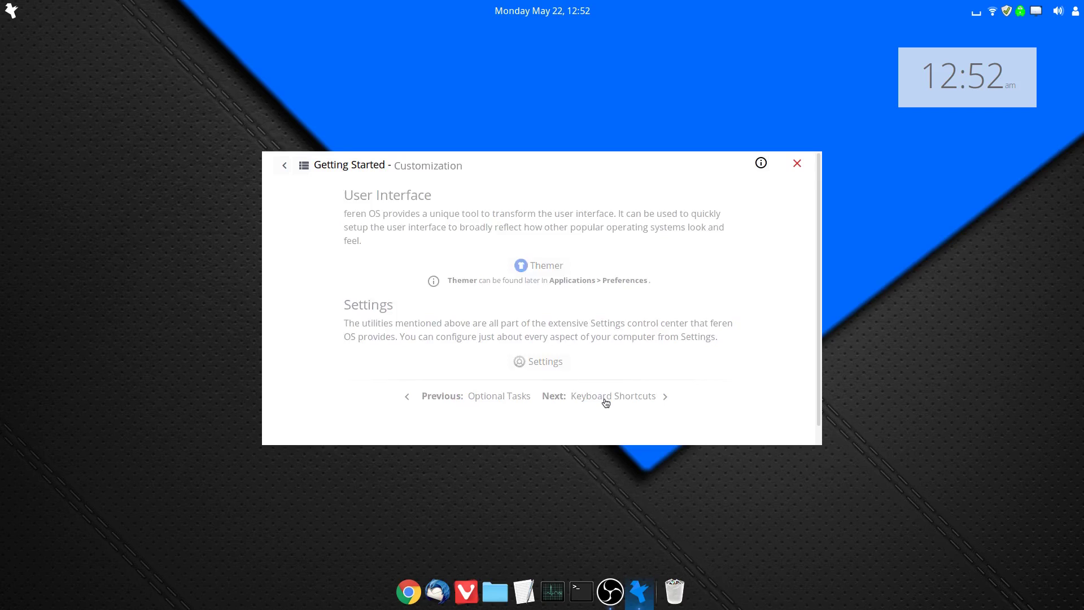
pyautogui.scroll(-3, 597, 350)
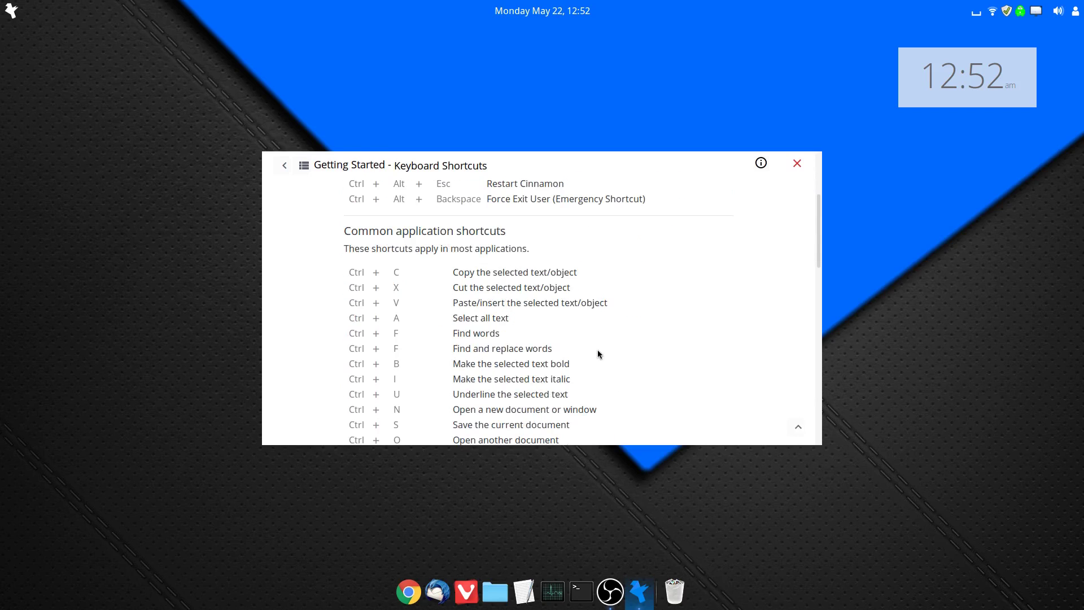
pyautogui.scroll(-6, 598, 350)
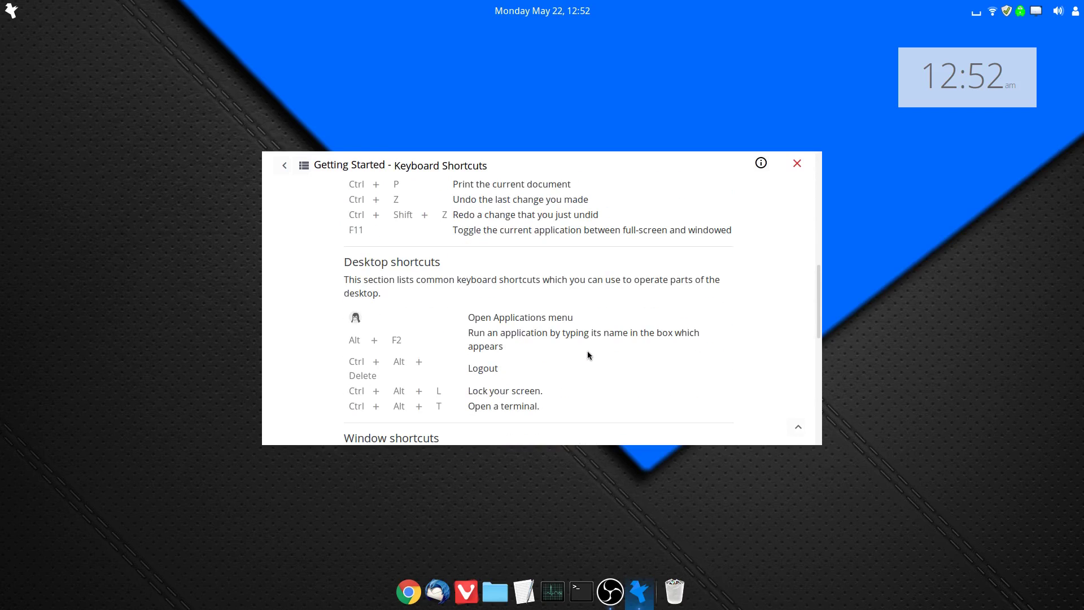
pyautogui.scroll(8, 587, 350)
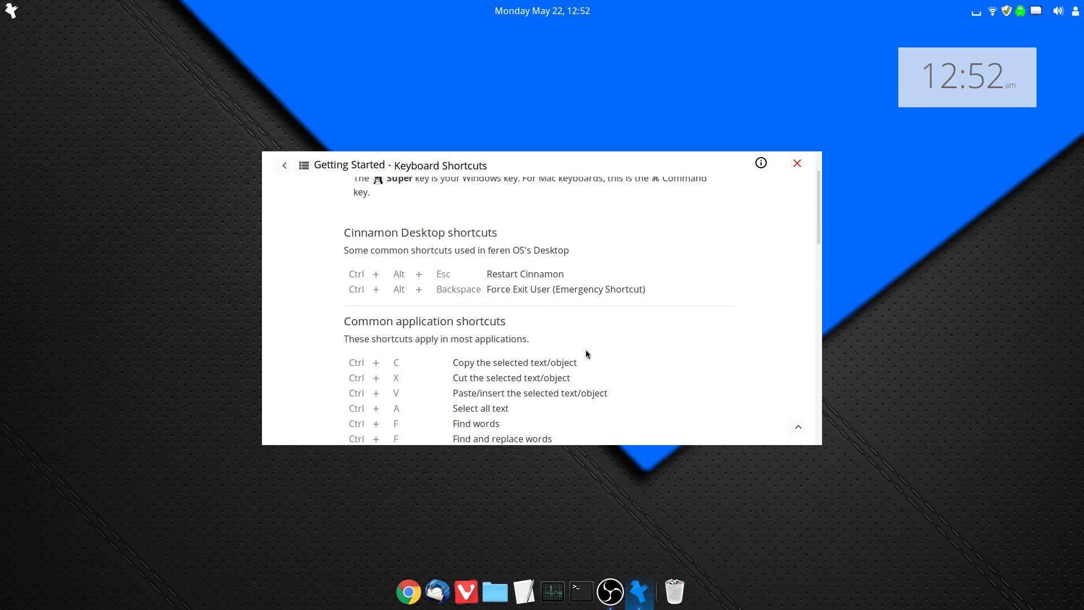
pyautogui.scroll(1, 586, 352)
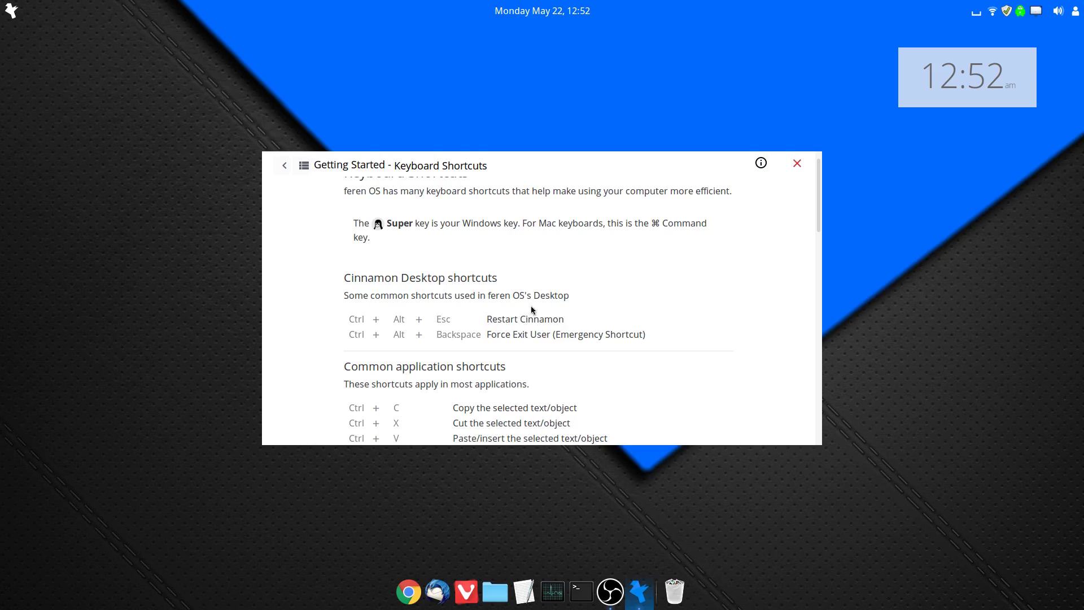
pyautogui.click(285, 168)
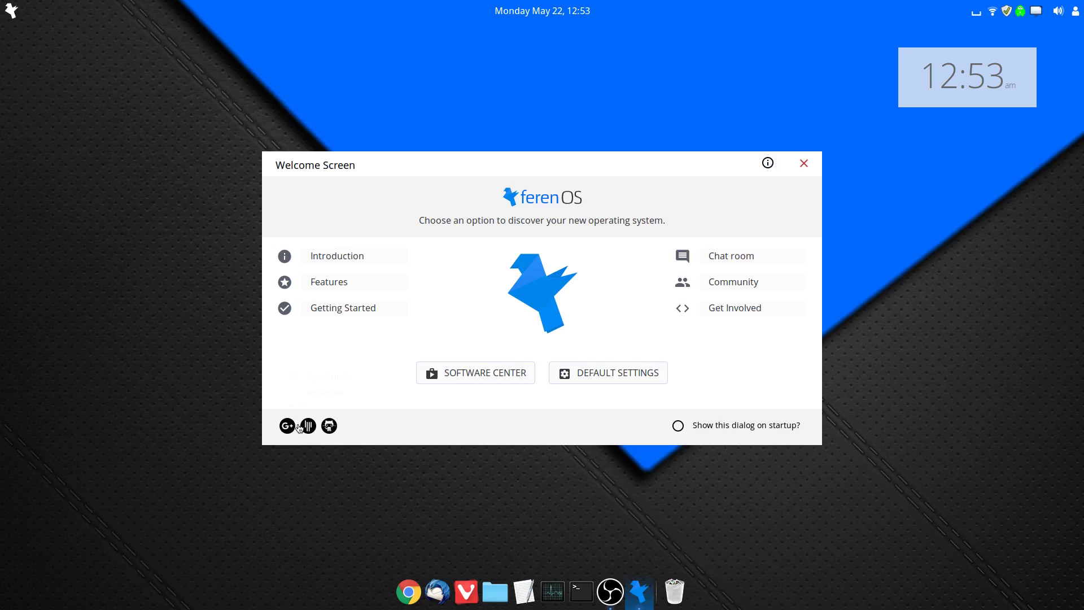
# Check the social links on the Welcome Screen, then open the Software Center and view its available updates.
pyautogui.moveTo(289, 427)
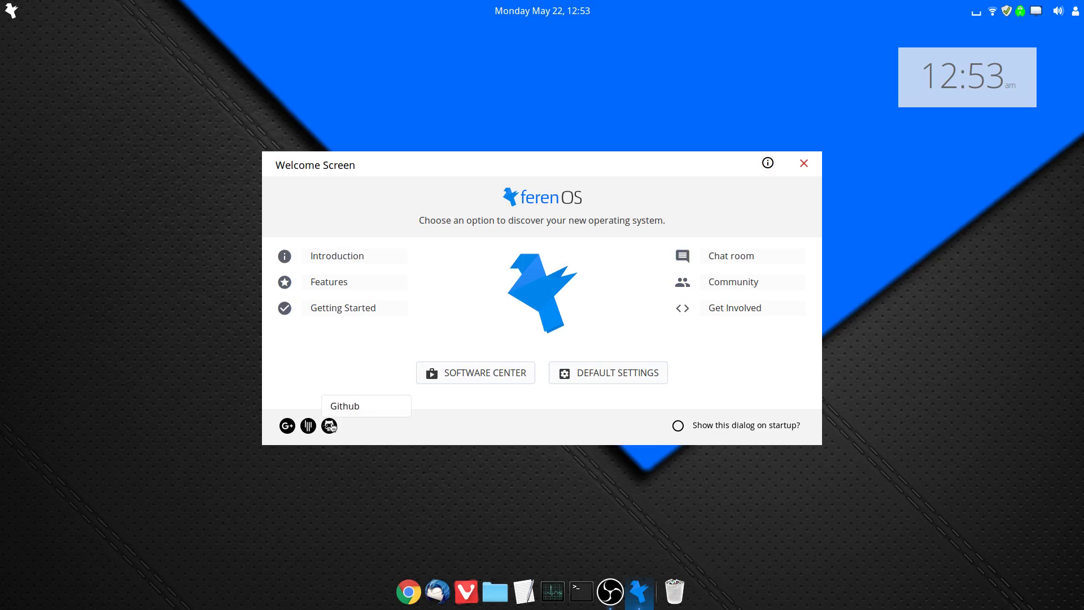
pyautogui.click(490, 385)
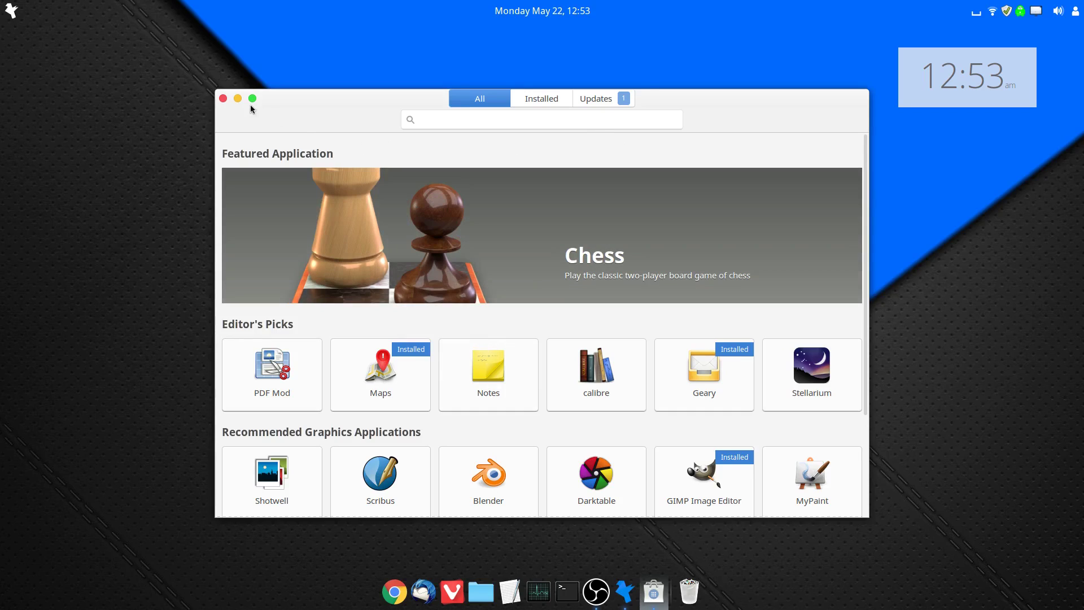
pyautogui.click(592, 100)
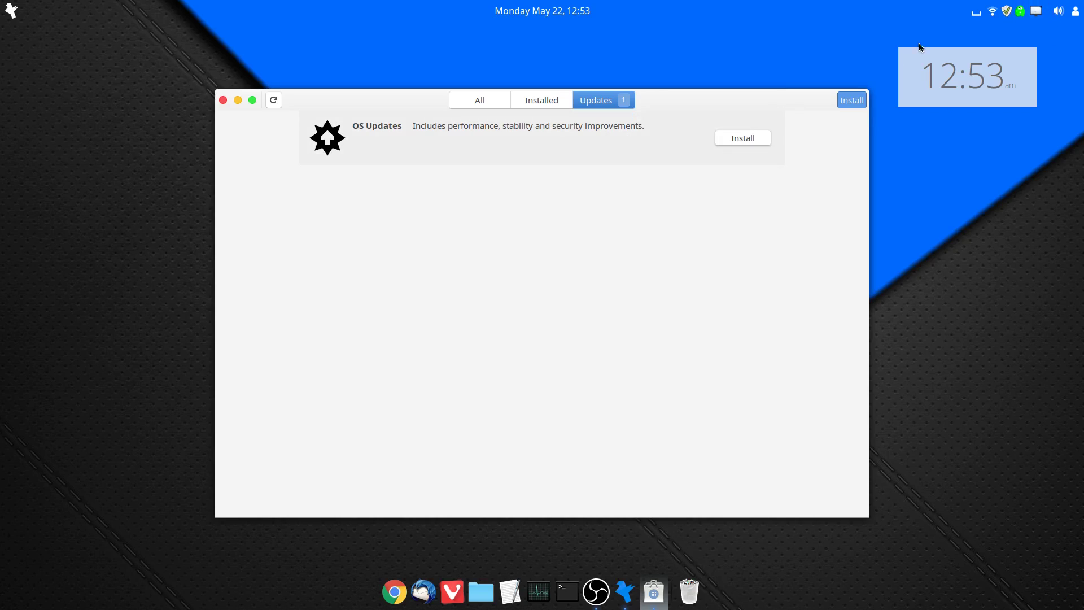
# Open Update Manager and move its window and the Software Center apart to compare their update lists.
pyautogui.click(1006, 12)
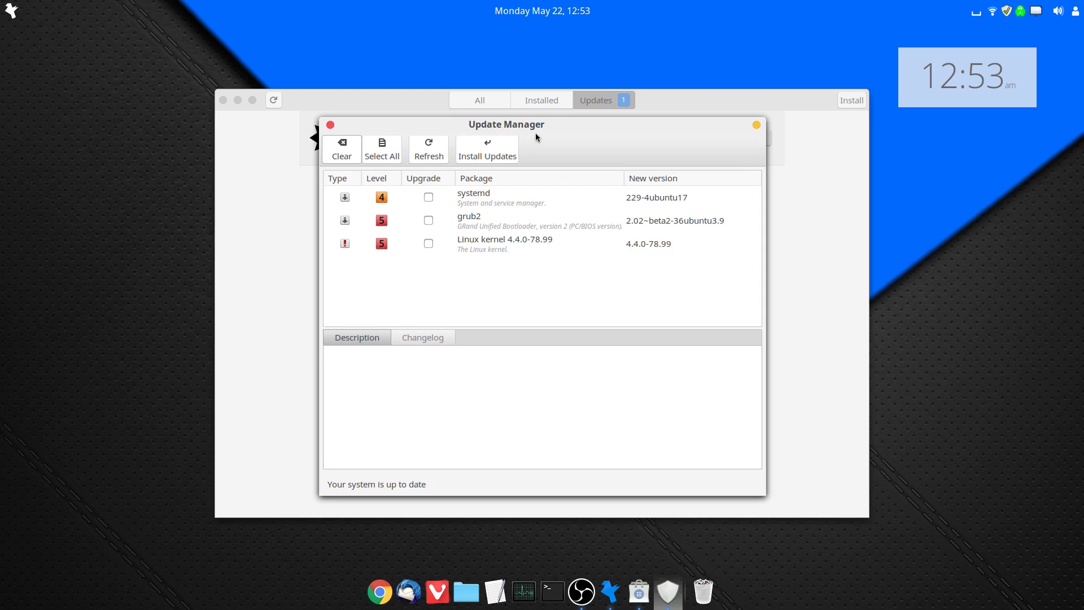
pyautogui.moveTo(613, 128); pyautogui.dragTo(878, 132)
pyautogui.moveTo(771, 117); pyautogui.dragTo(594, 113)
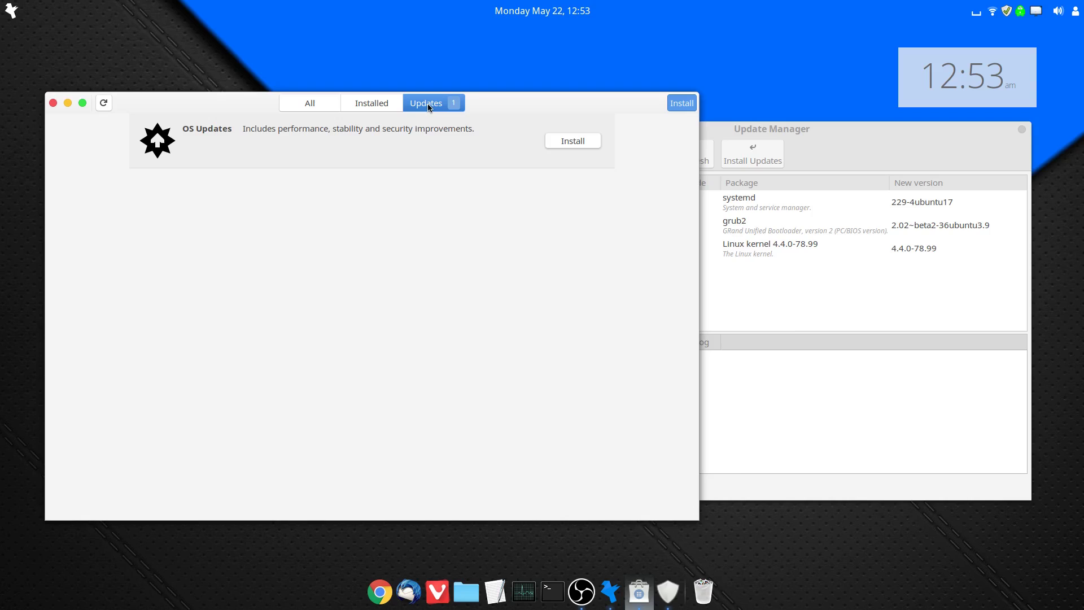
# View the packages inside the Software Center's OS Updates entry and compare them with the packages listed in Update Manager.
pyautogui.click(205, 133)
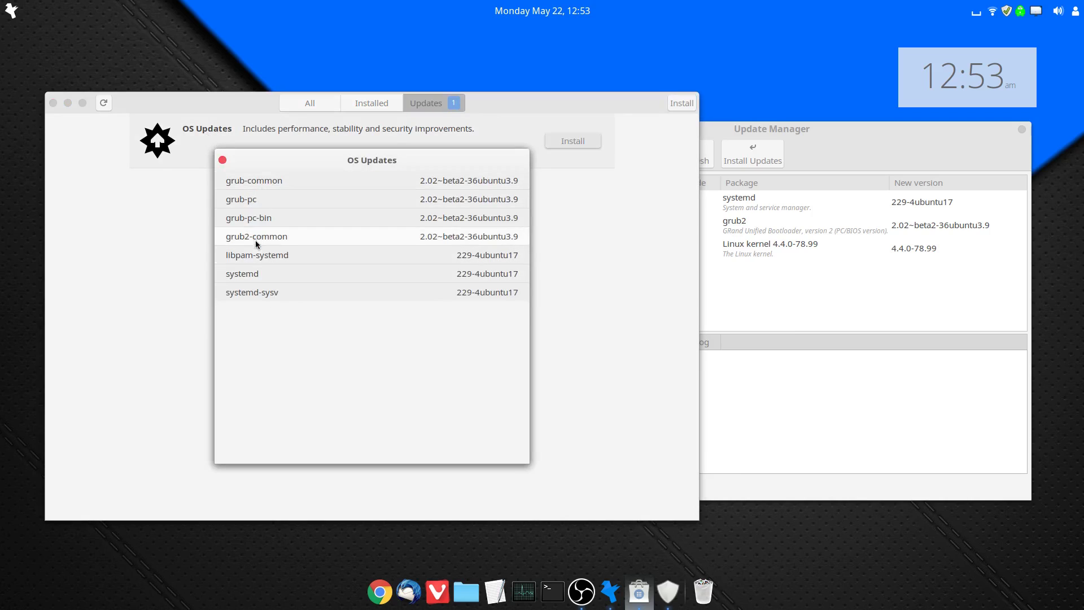
pyautogui.click(823, 131)
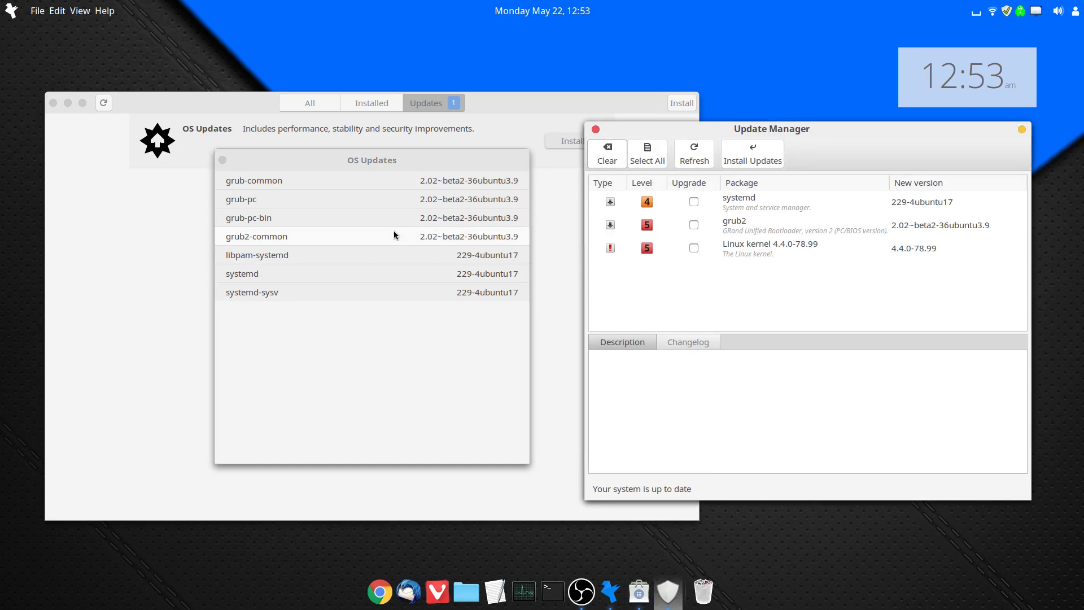
pyautogui.click(223, 160)
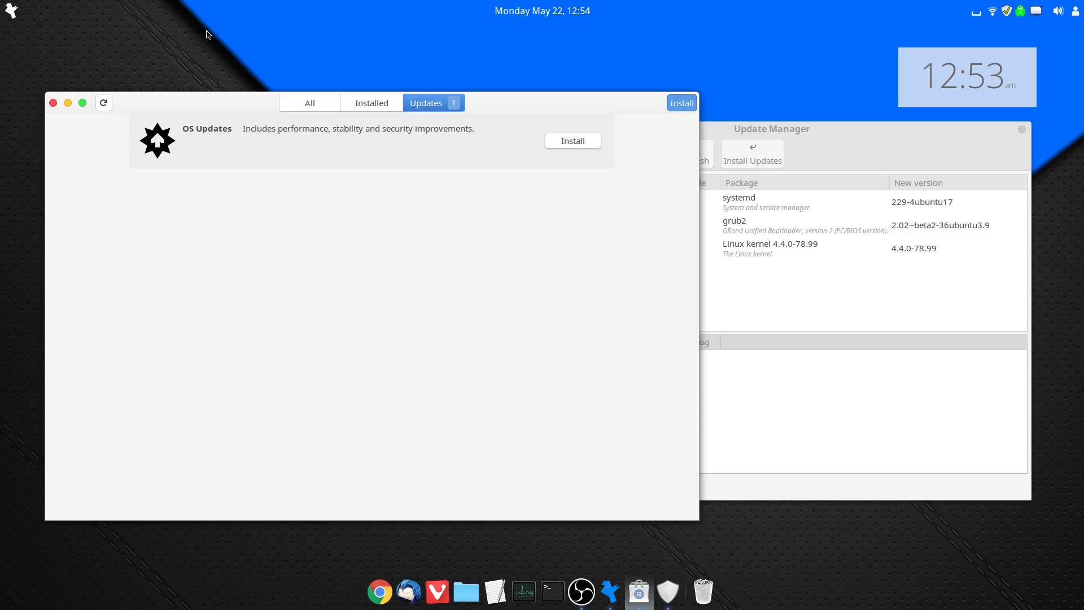
pyautogui.moveTo(250, 114); pyautogui.dragTo(304, 94)
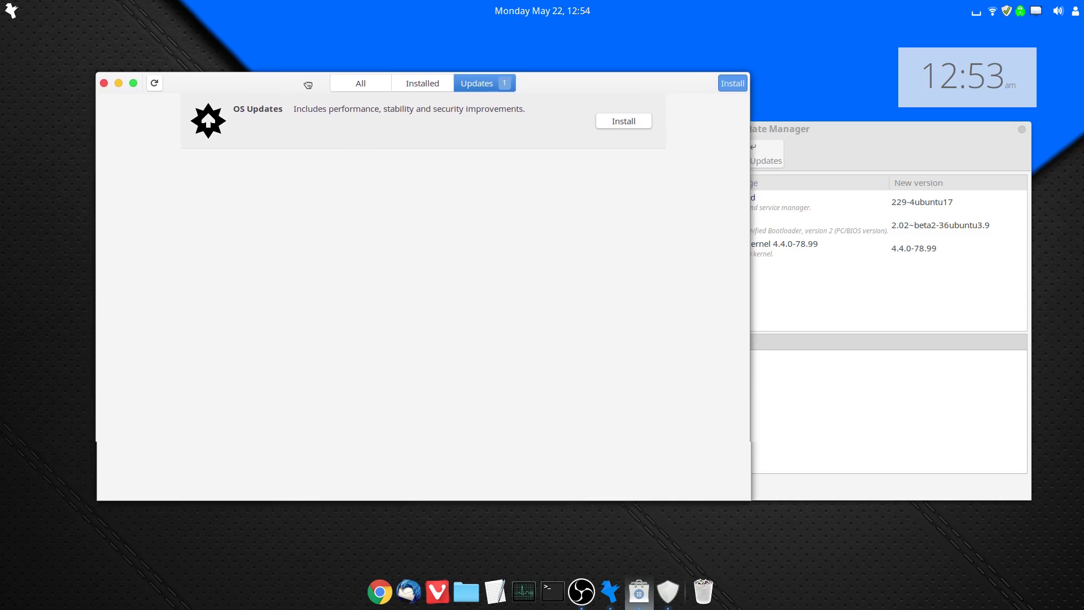
pyautogui.click(852, 127)
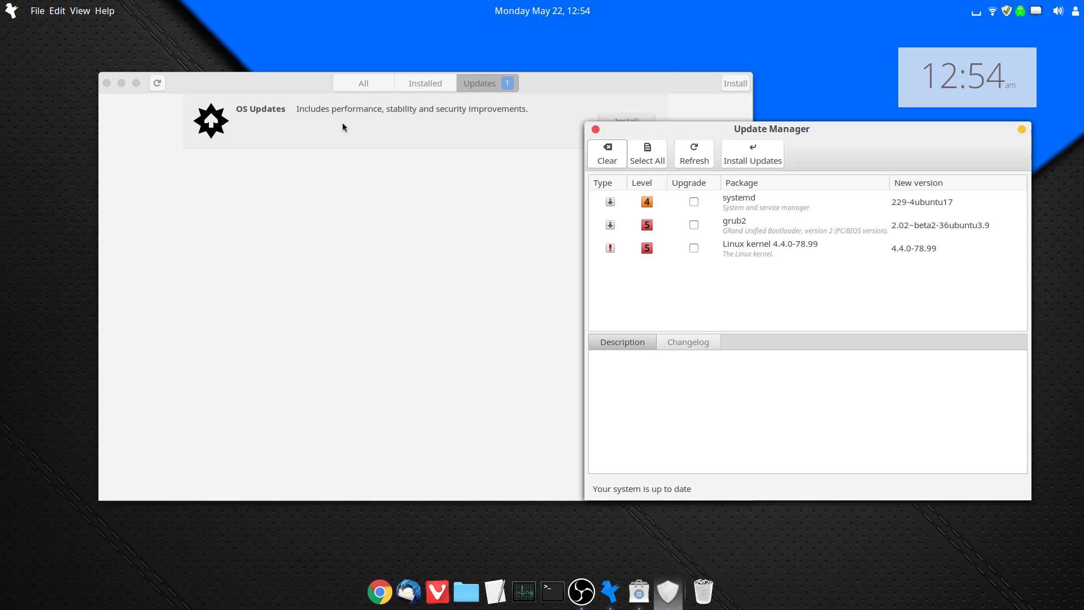
# Close Update Manager, the Software Center and the Welcome Screen.
pyautogui.click(594, 130)
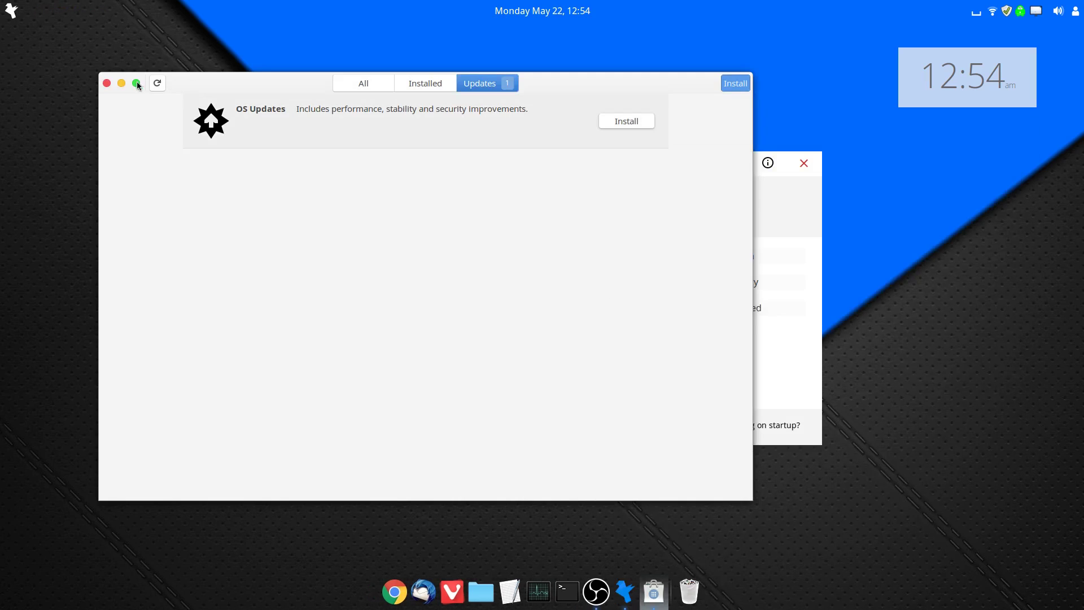
pyautogui.click(107, 84)
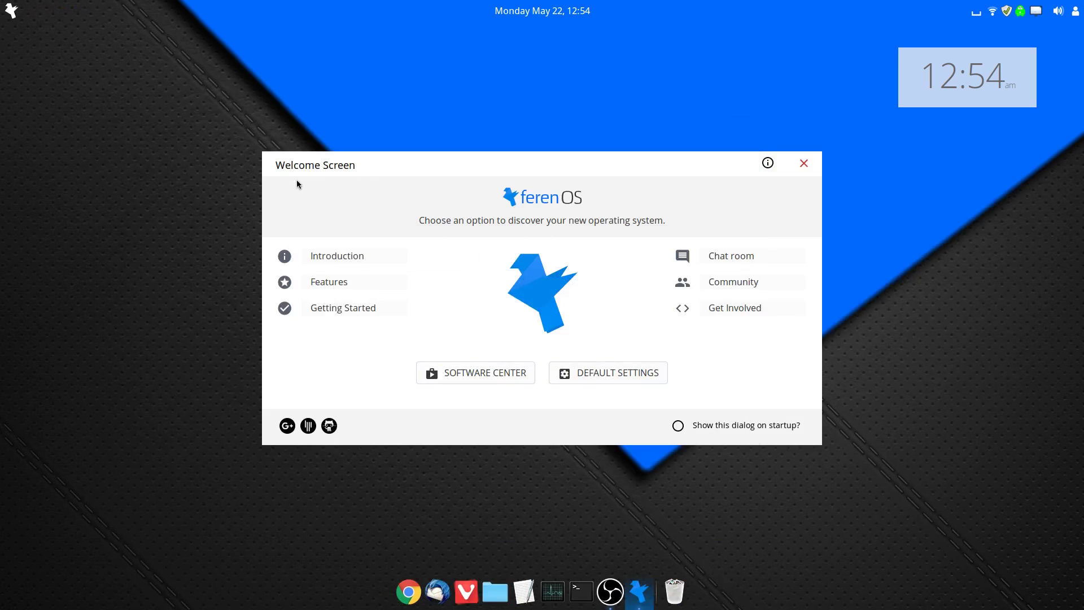
pyautogui.click(804, 163)
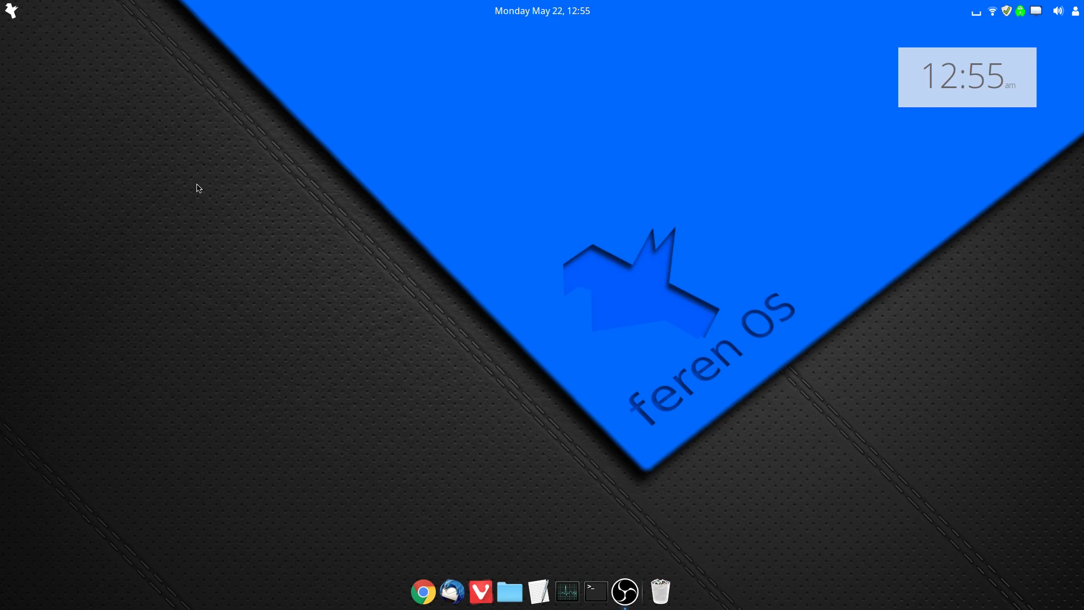
# Open the Themes settings and Themer 2017.0, and arrange their windows side by side.
pyautogui.click(12, 10)
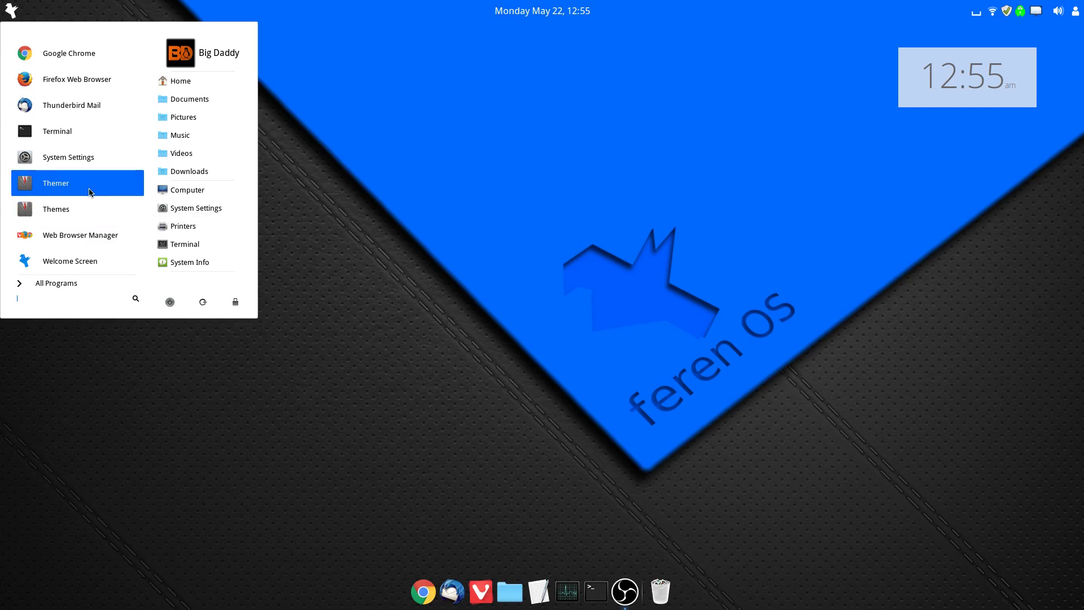
pyautogui.click(88, 207)
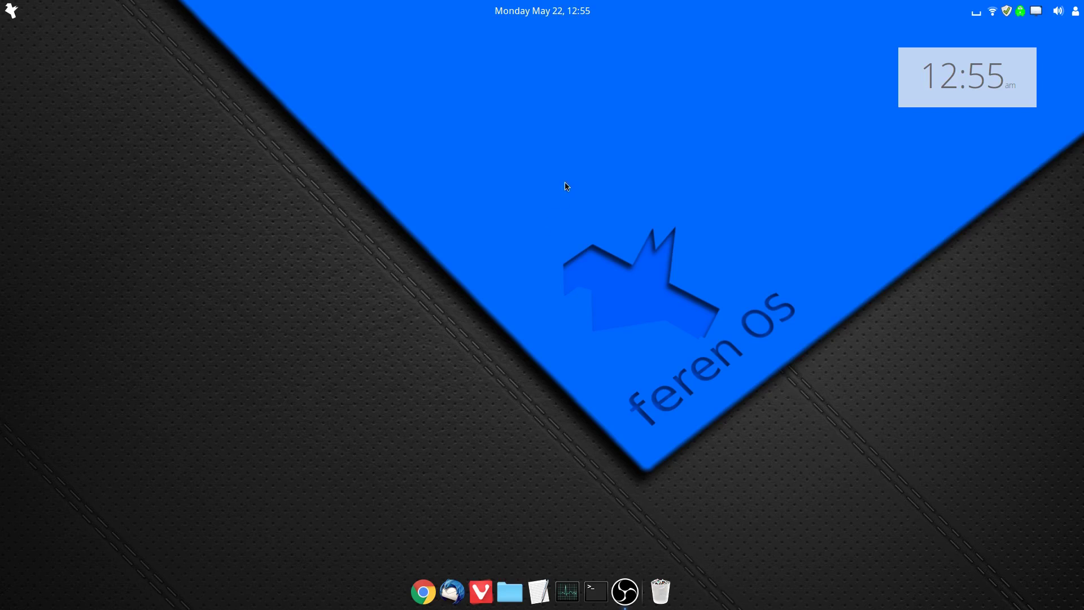
pyautogui.click(12, 10)
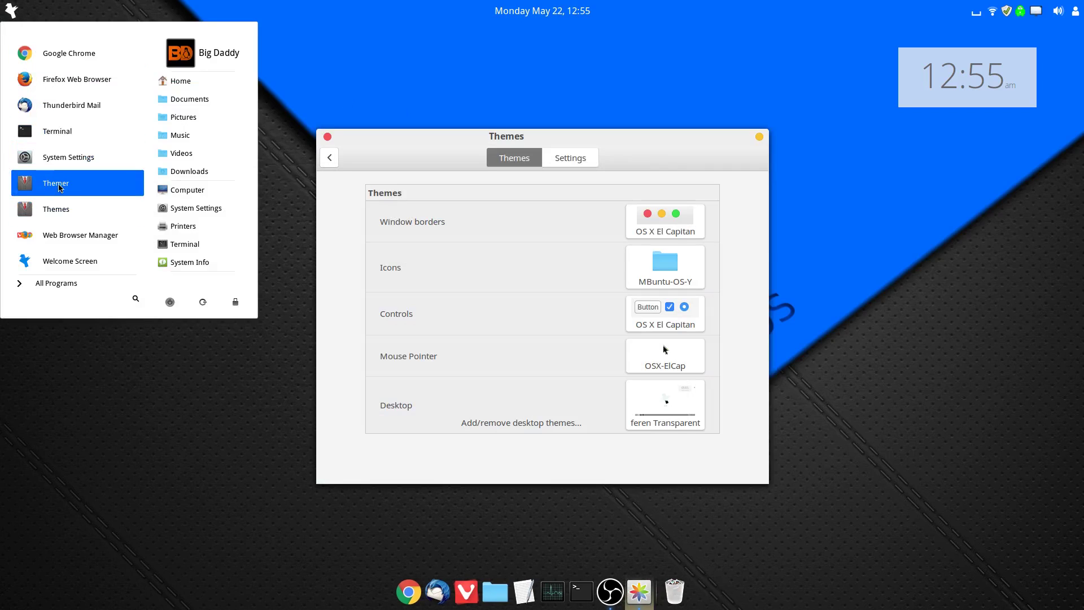
pyautogui.click(57, 182)
pyautogui.click(633, 154)
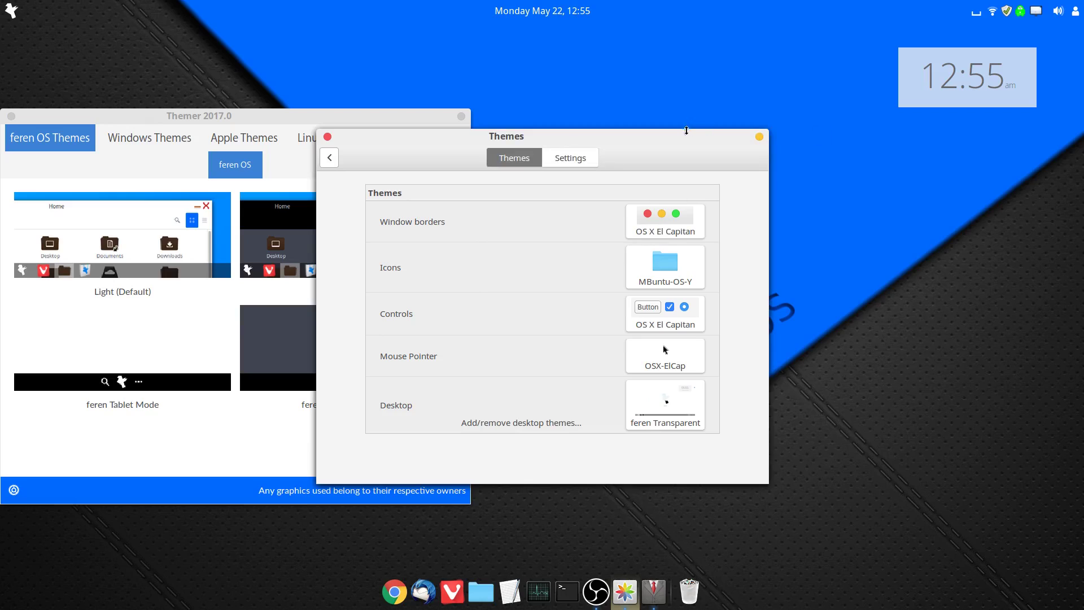
pyautogui.moveTo(686, 130); pyautogui.dragTo(875, 117)
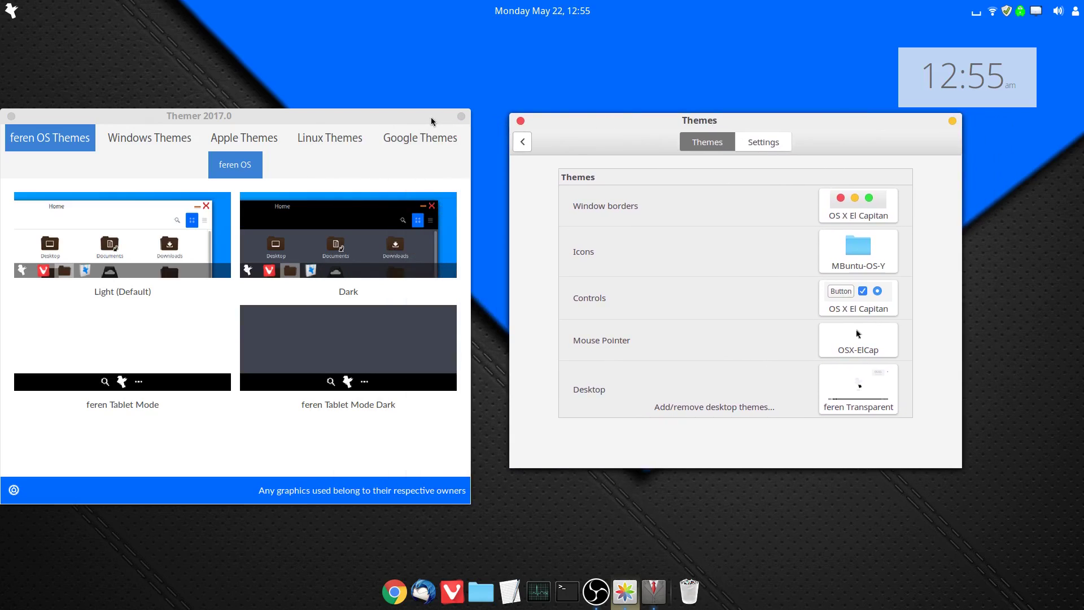
pyautogui.moveTo(433, 121); pyautogui.dragTo(465, 125)
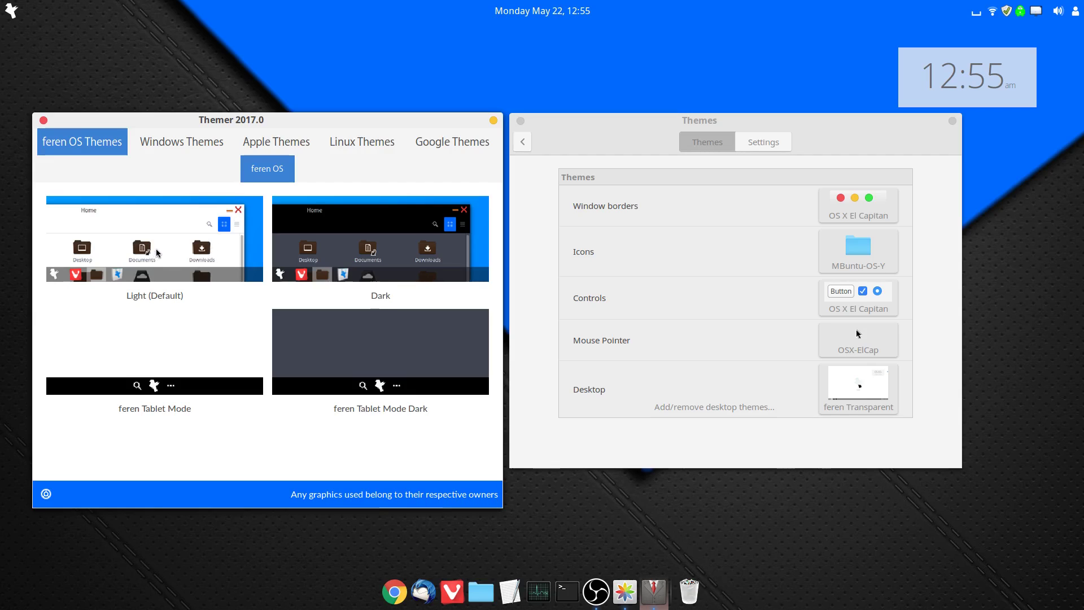
# Apply the feren OS Light (Default) theme in Themer and look over its taskbar, application menu and window styling.
pyautogui.click(183, 247)
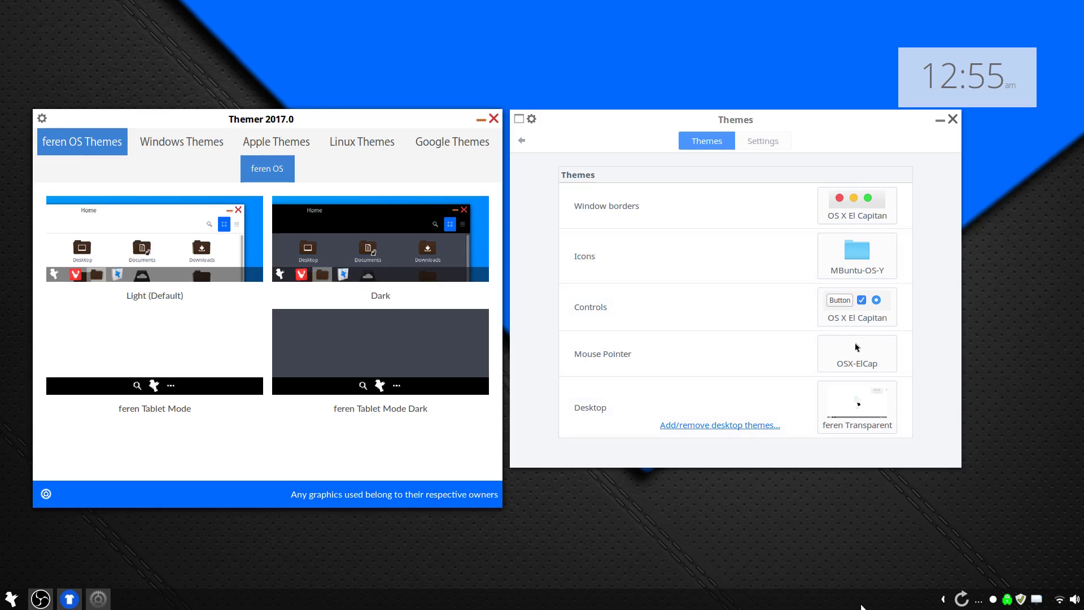
pyautogui.click(941, 599)
pyautogui.moveTo(48, 597)
pyautogui.moveTo(98, 605)
pyautogui.click(11, 599)
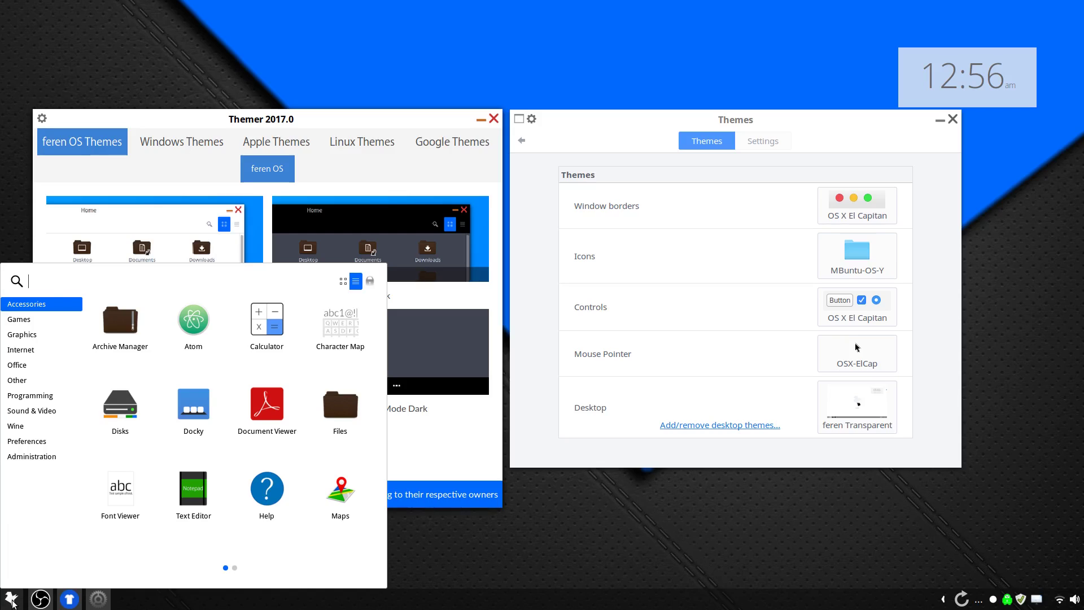
pyautogui.click(481, 542)
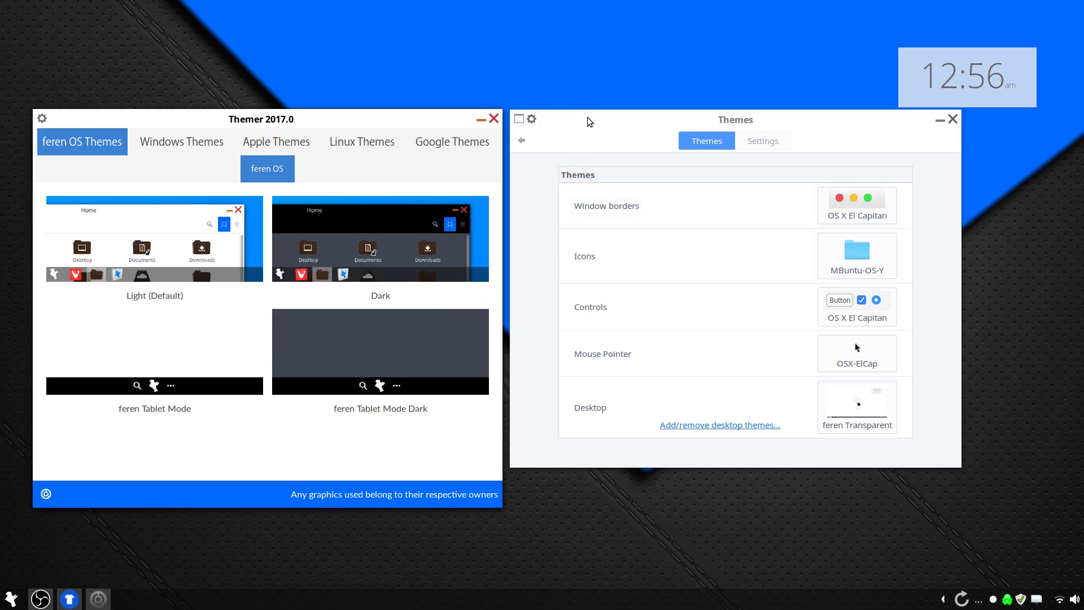
pyautogui.moveTo(588, 116); pyautogui.dragTo(589, 115)
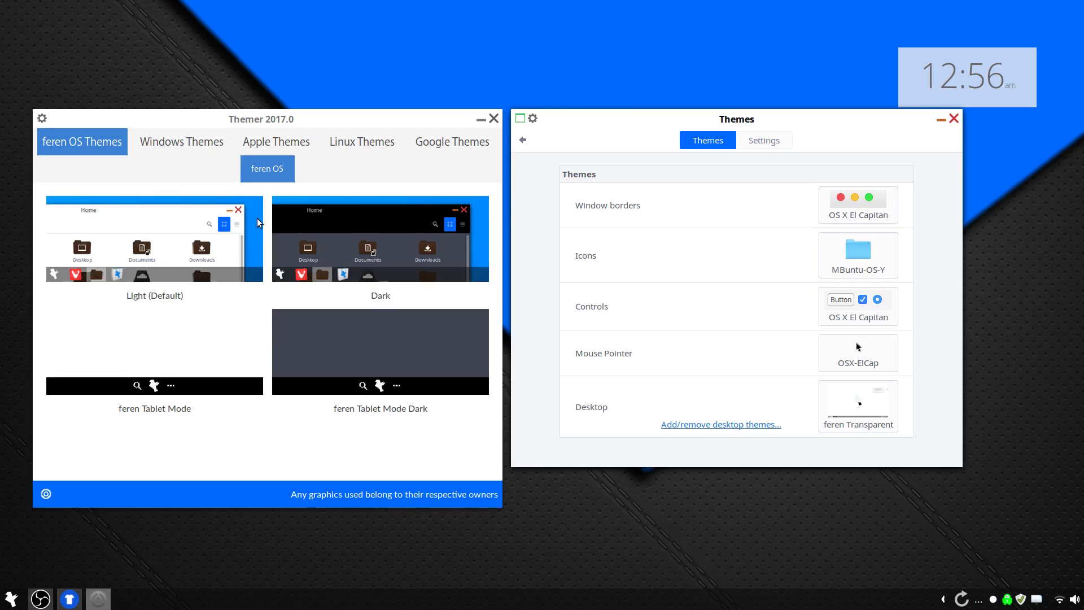
# Apply the feren OS Dark theme in Themer and look at its window preview and application menu.
pyautogui.click(336, 239)
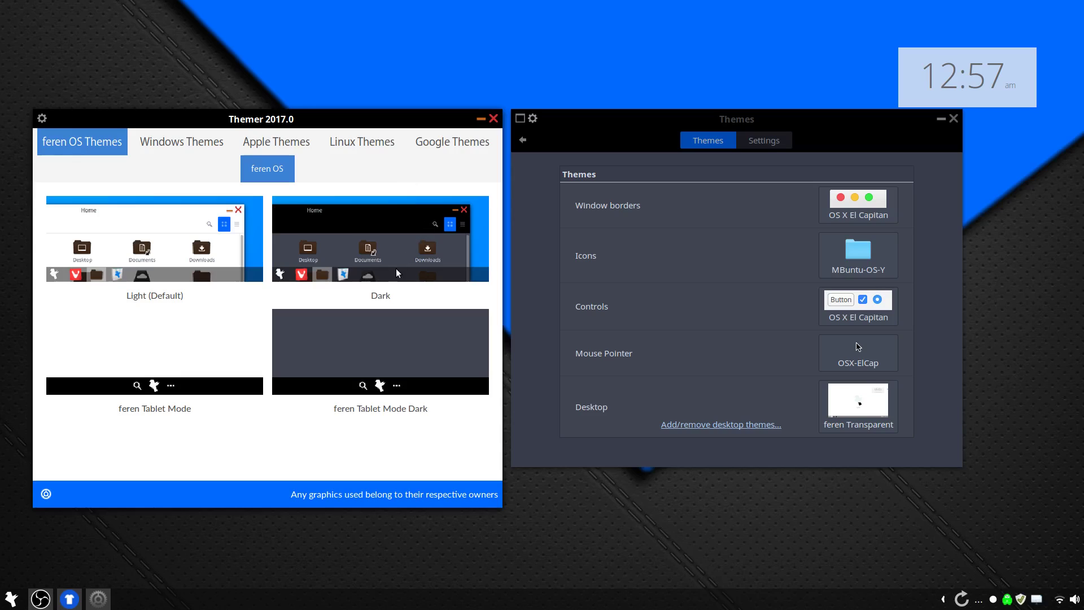
pyautogui.moveTo(69, 598)
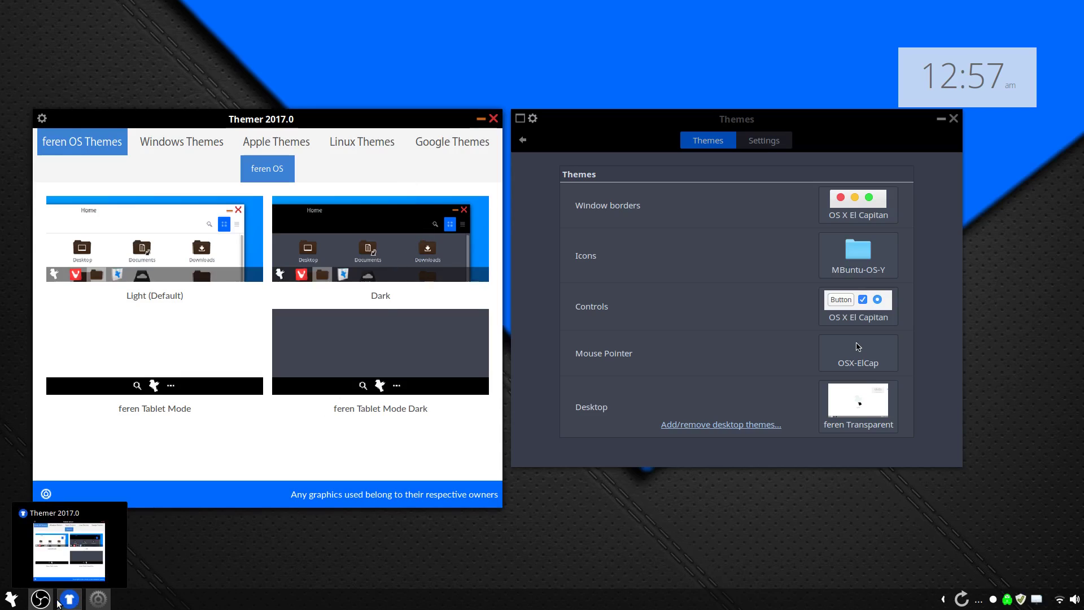
pyautogui.click(12, 598)
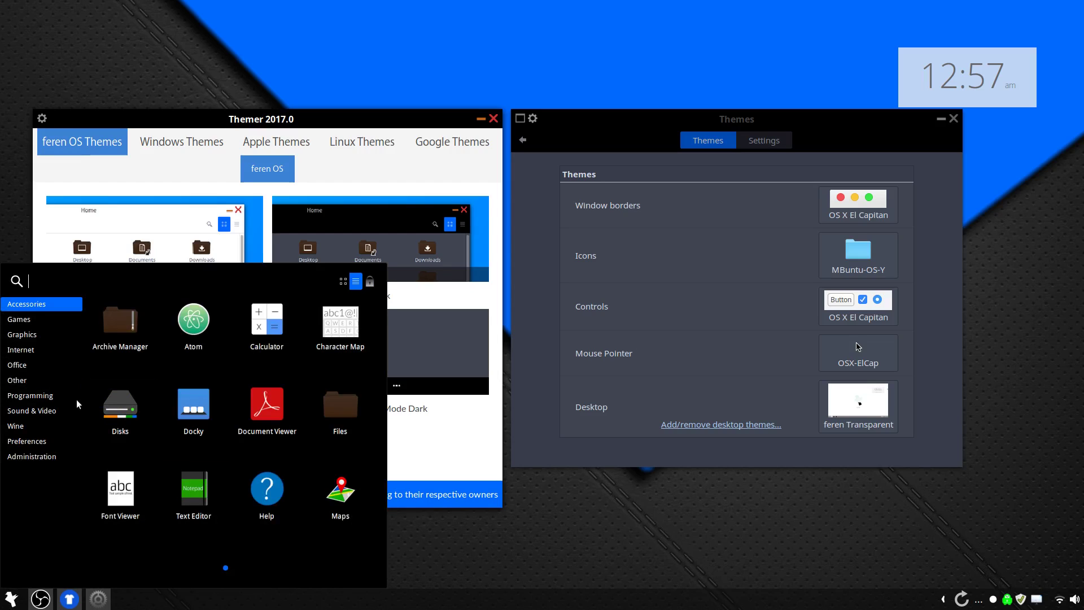
# Open the Home folder in Files and arrange it with the Themes and Themer windows to compare their dark styling.
pyautogui.click(344, 406)
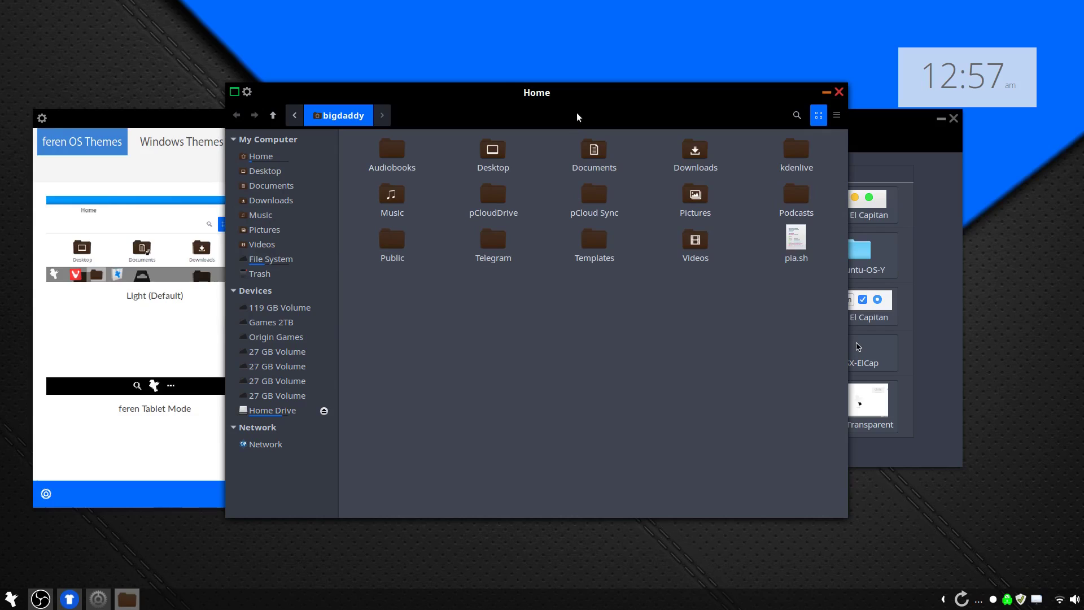
pyautogui.moveTo(585, 92); pyautogui.dragTo(596, 39)
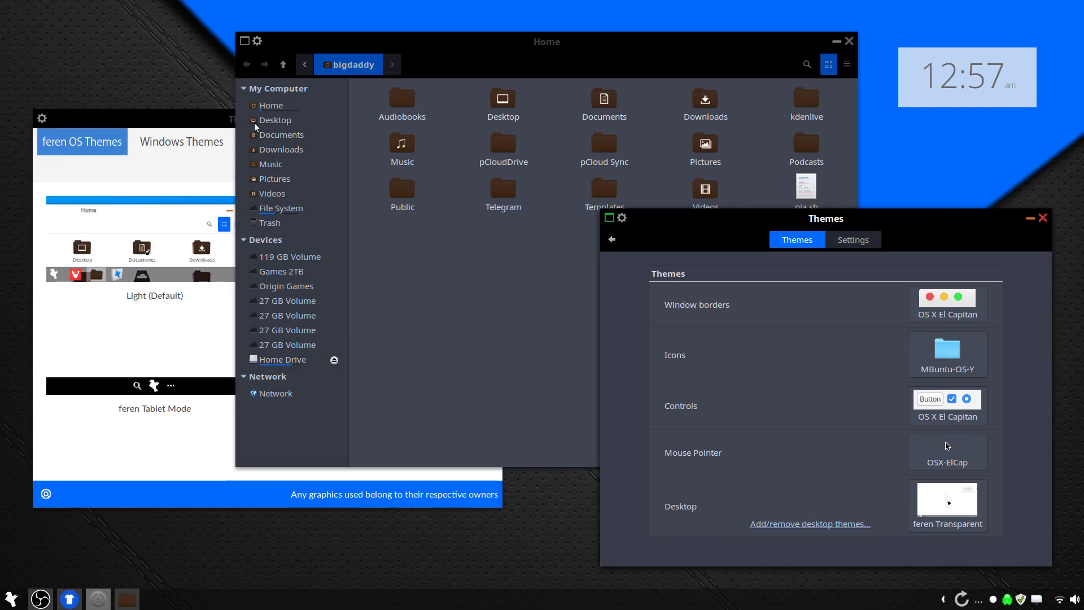
pyautogui.click(232, 379)
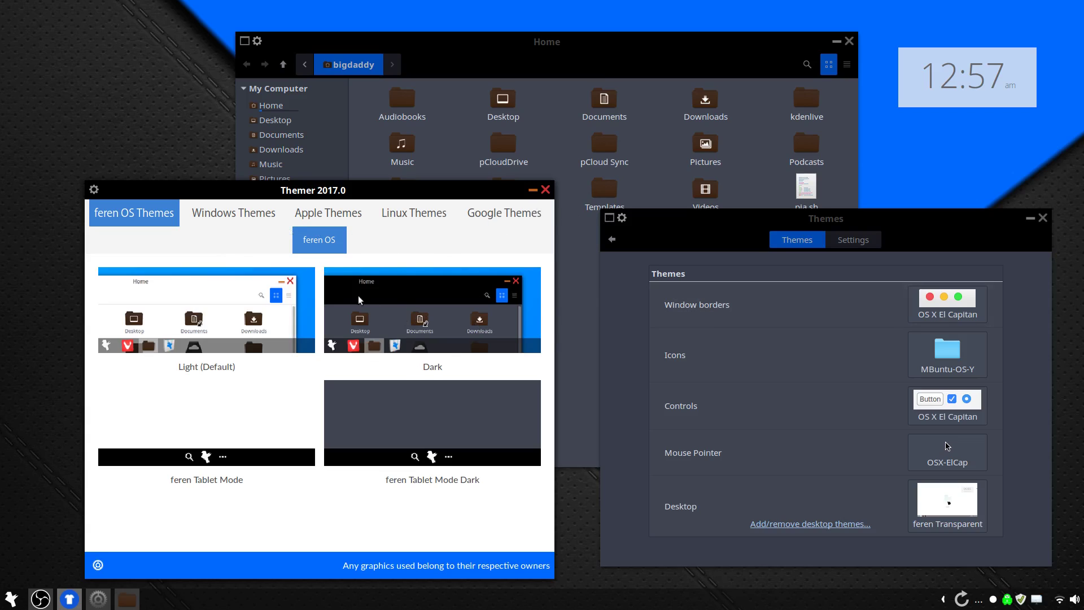
pyautogui.click(672, 45)
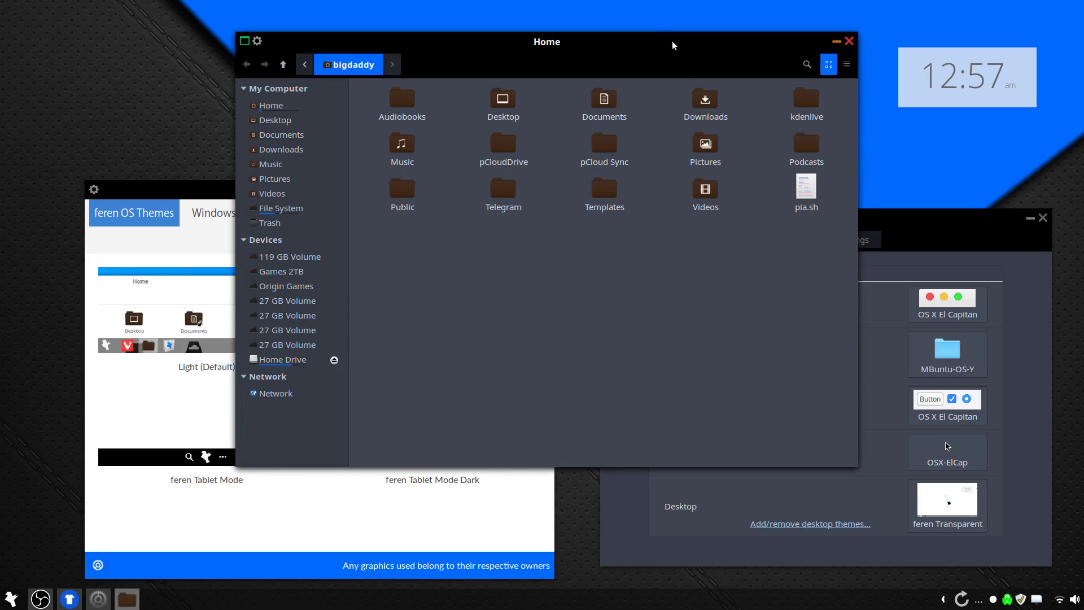
pyautogui.click(922, 225)
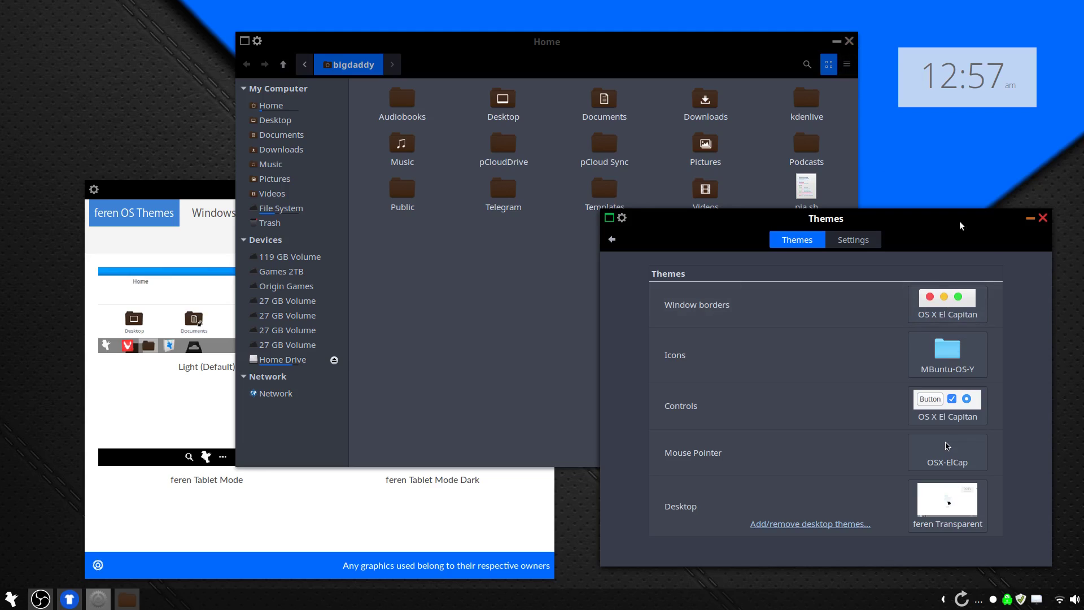
# Browse the available window border styles in the Themes settings and set the window borders to Numix.
pyautogui.click(960, 294)
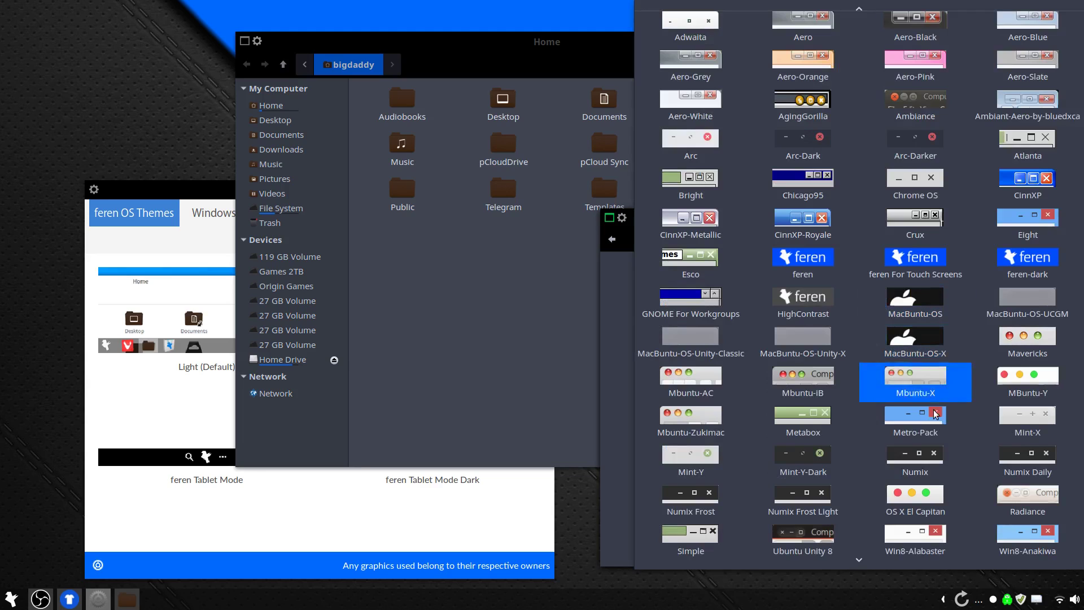
pyautogui.scroll(-5, 846, 502)
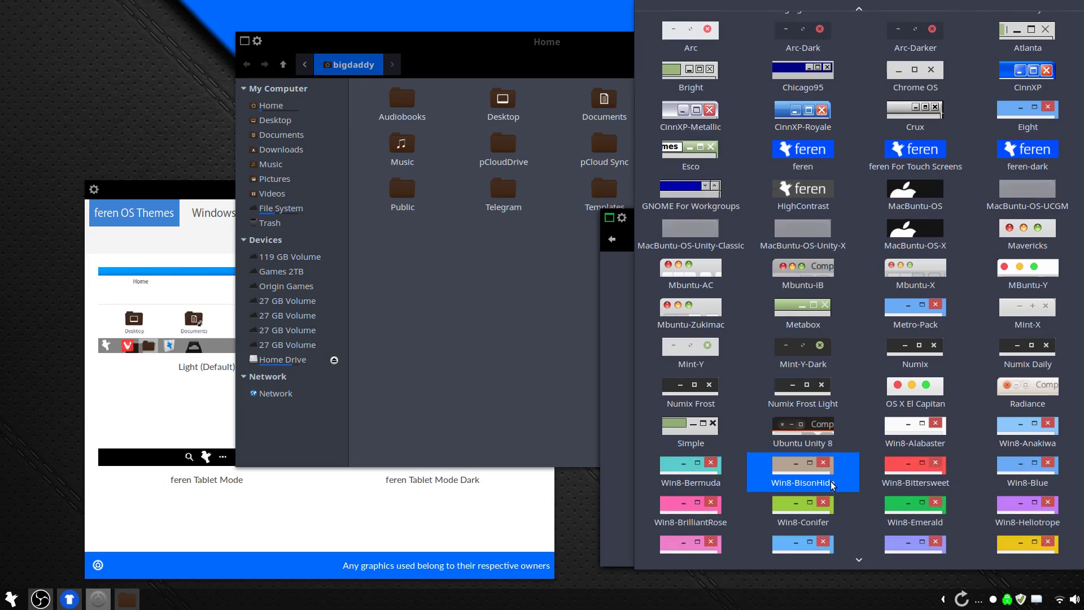
pyautogui.click(915, 338)
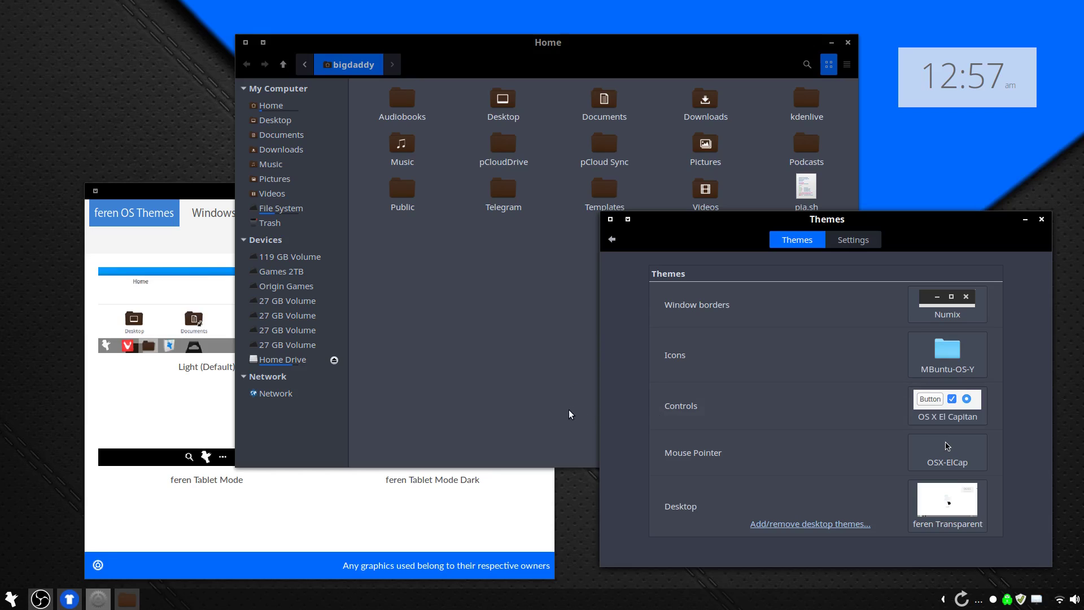
# Apply the Windows 10 Light theme from Themer's Windows Themes and open its application menu.
pyautogui.click(225, 202)
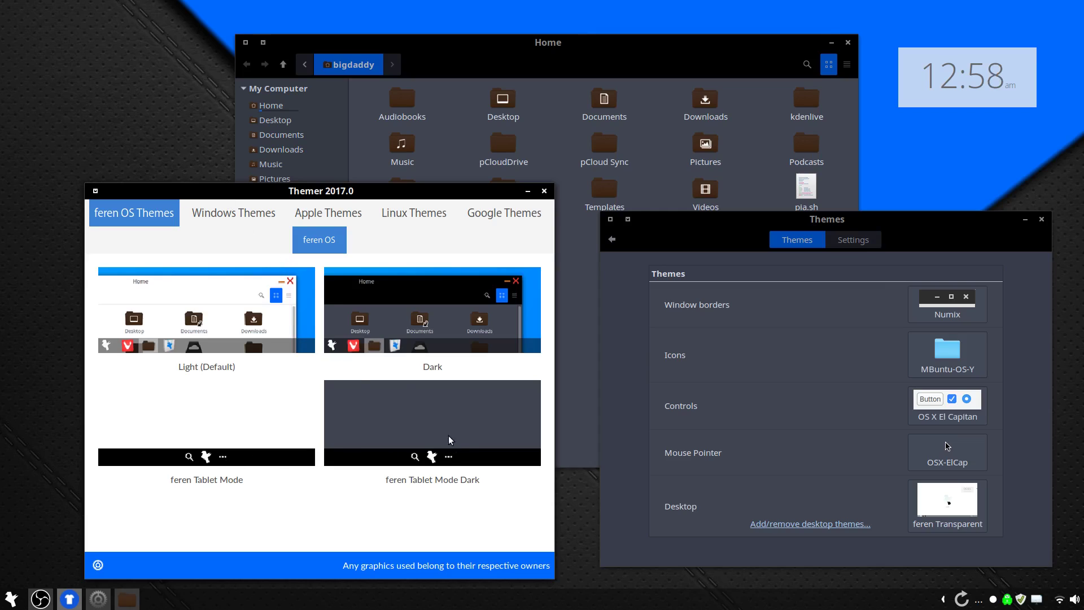
pyautogui.click(257, 218)
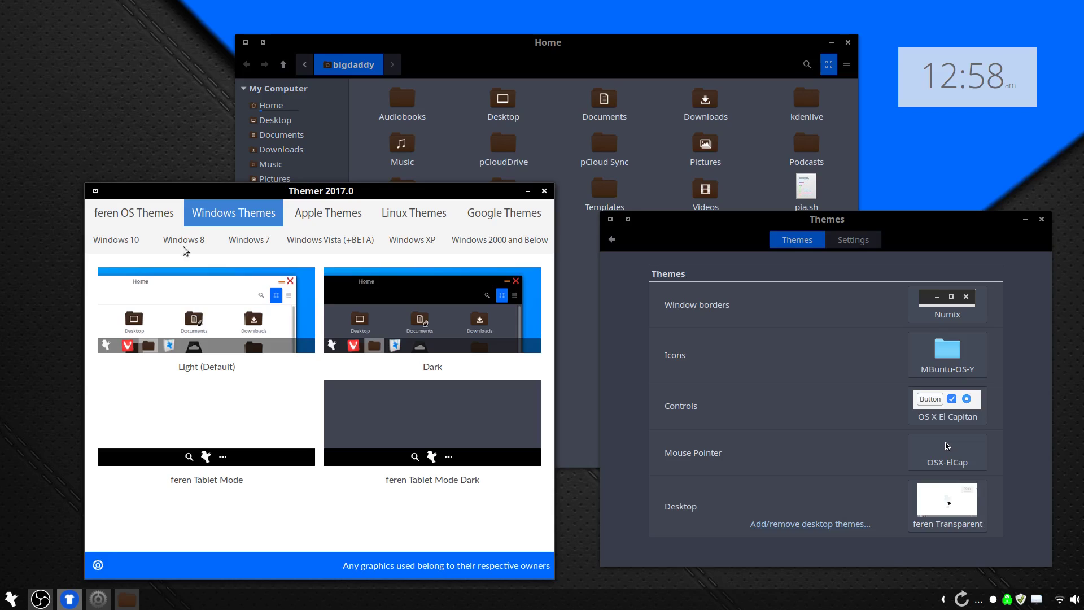
pyautogui.moveTo(334, 193)
pyautogui.mouseDown()
pyautogui.moveTo(341, 172)
pyautogui.moveTo(328, 185)
pyautogui.mouseUp()
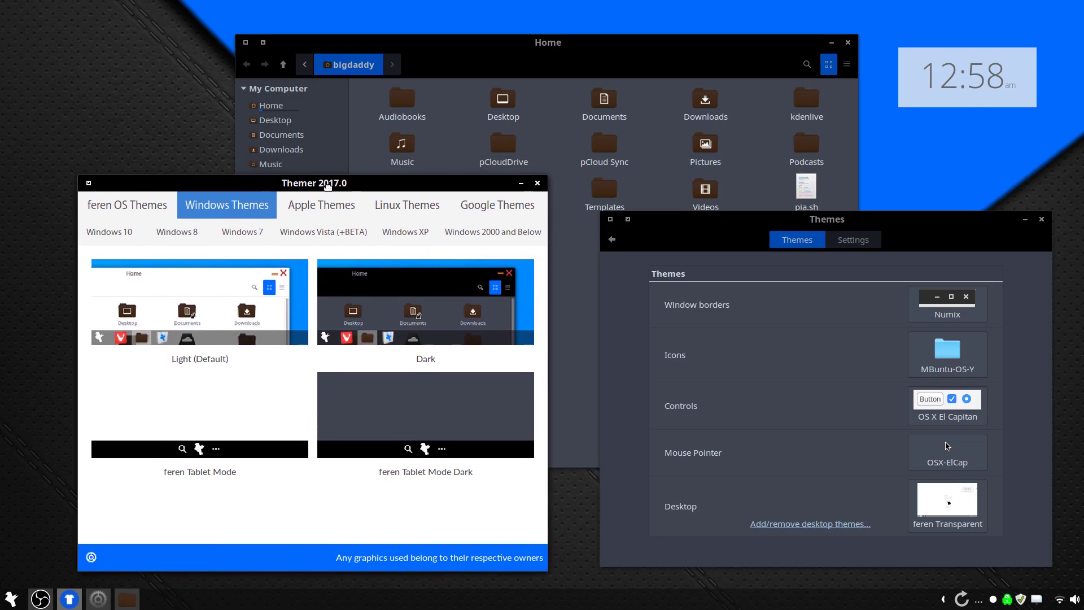
pyautogui.click(125, 231)
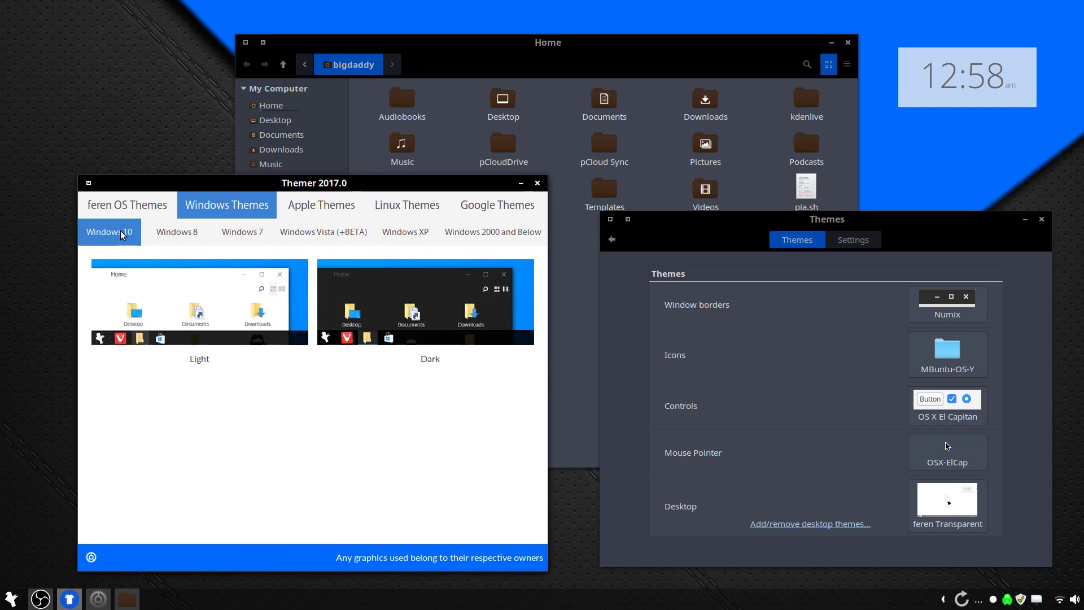
pyautogui.click(285, 300)
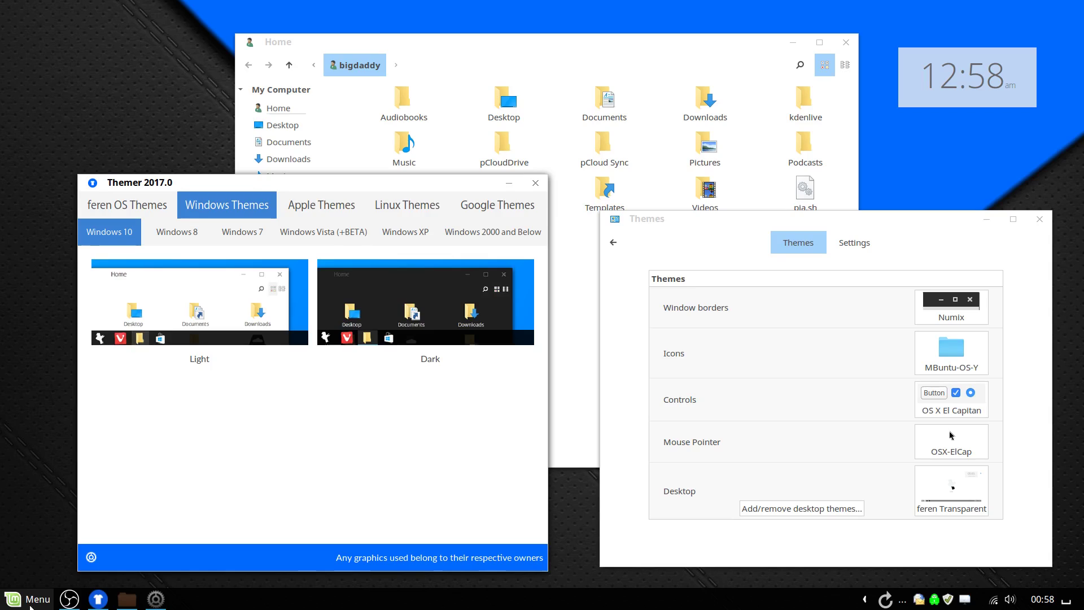
pyautogui.click(31, 604)
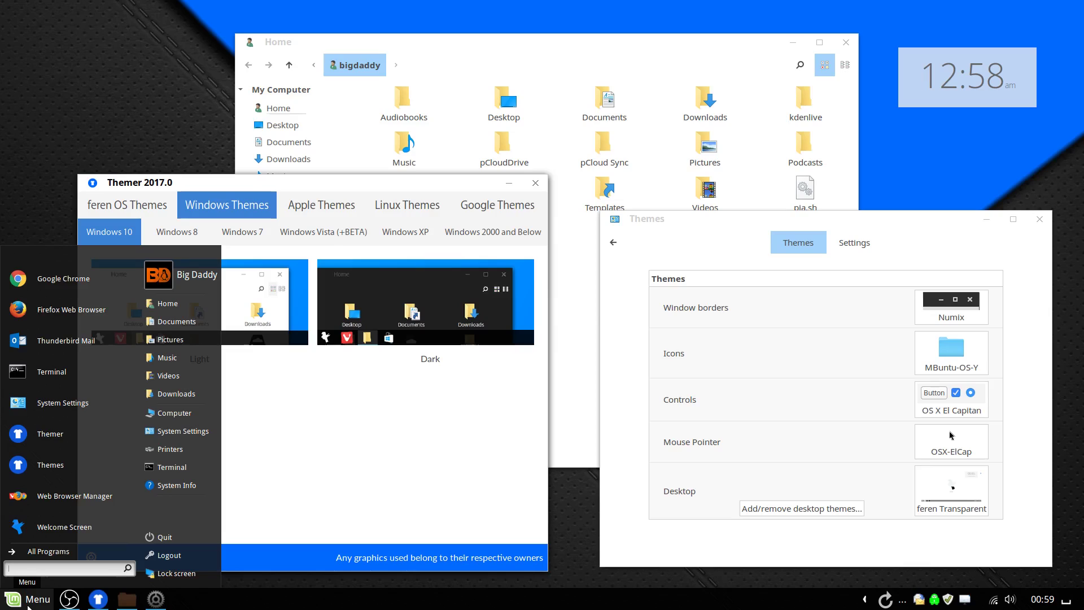
# Close the application menu, browse Themer's Windows 8 and Windows 7 themes, and apply the Windows 7 Aero theme.
pyautogui.click(28, 604)
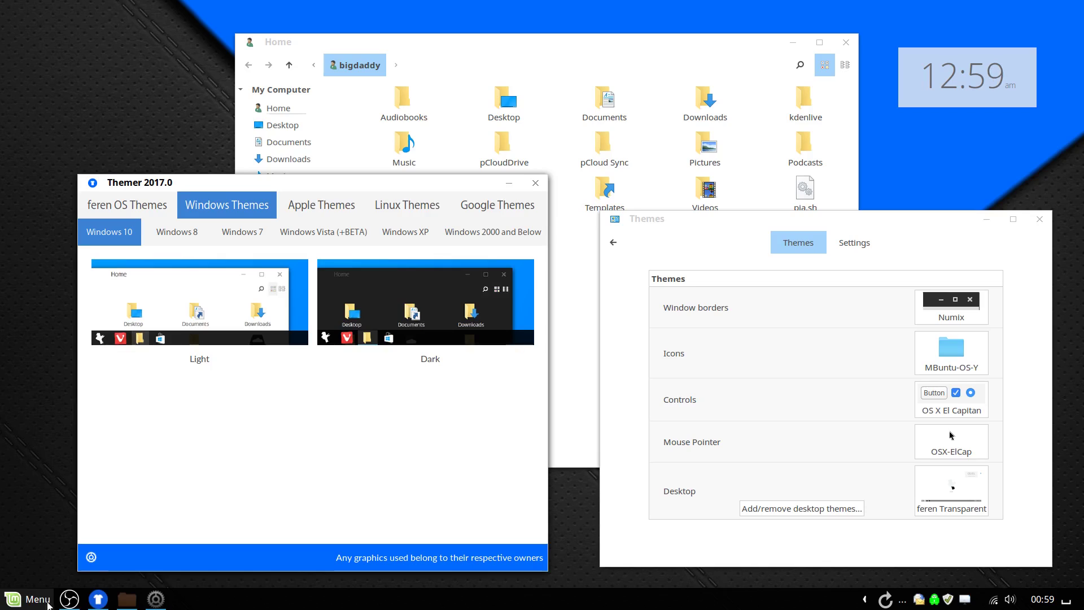
pyautogui.moveTo(66, 601)
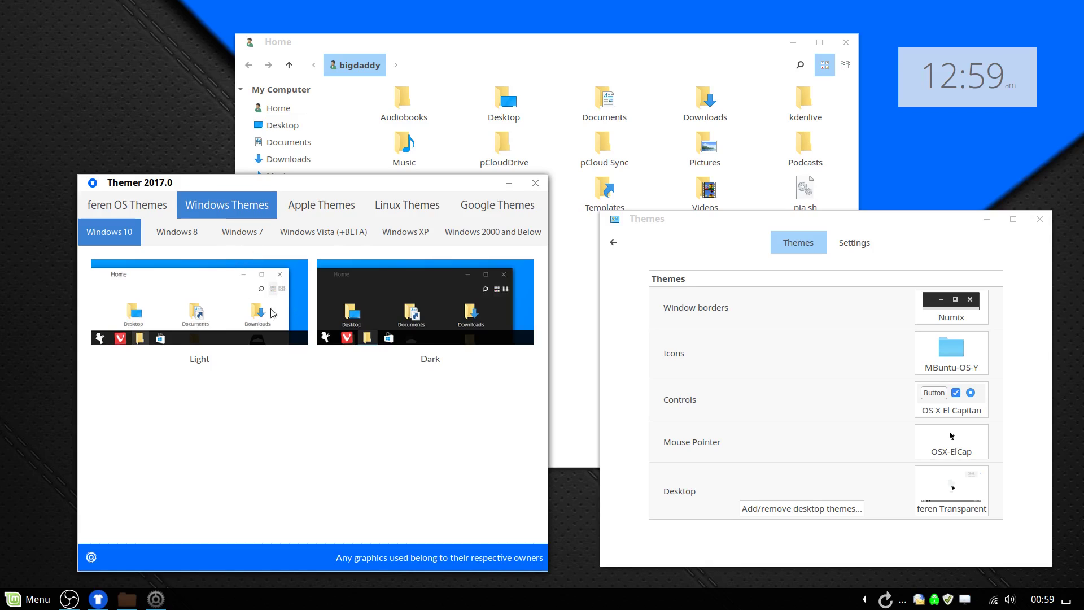
pyautogui.click(190, 233)
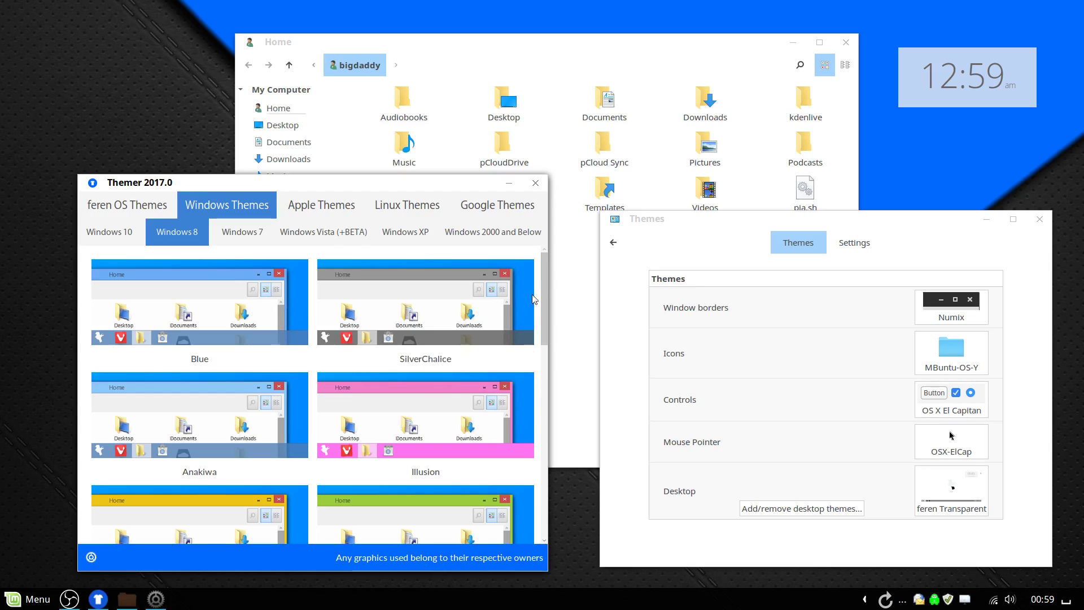
pyautogui.moveTo(541, 269)
pyautogui.mouseDown()
pyautogui.moveTo(551, 477)
pyautogui.moveTo(531, 256)
pyautogui.mouseUp()
pyautogui.click(242, 236)
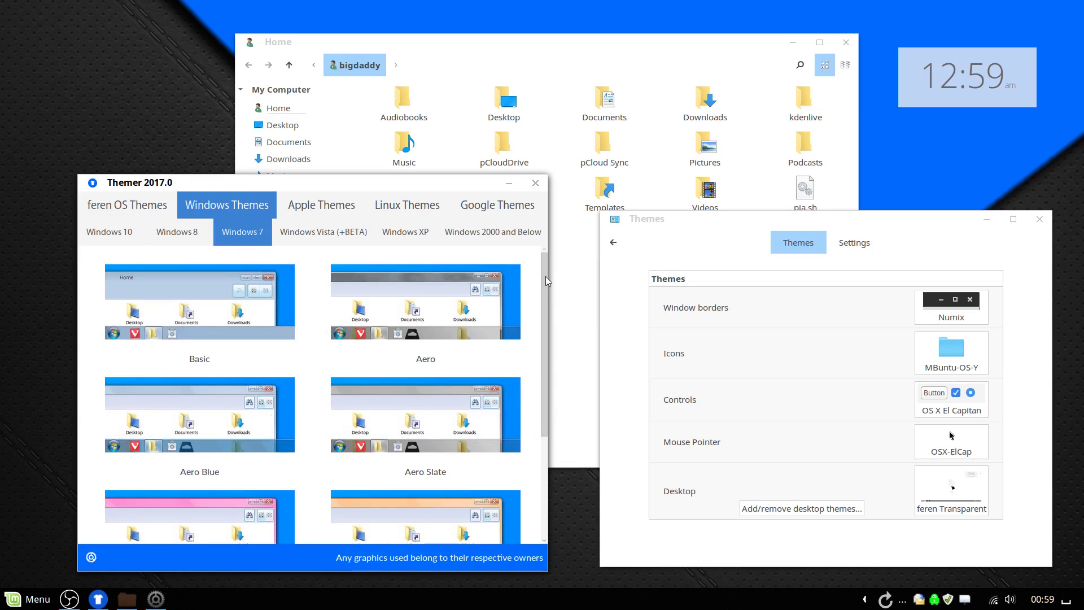
pyautogui.moveTo(545, 281); pyautogui.dragTo(579, 265)
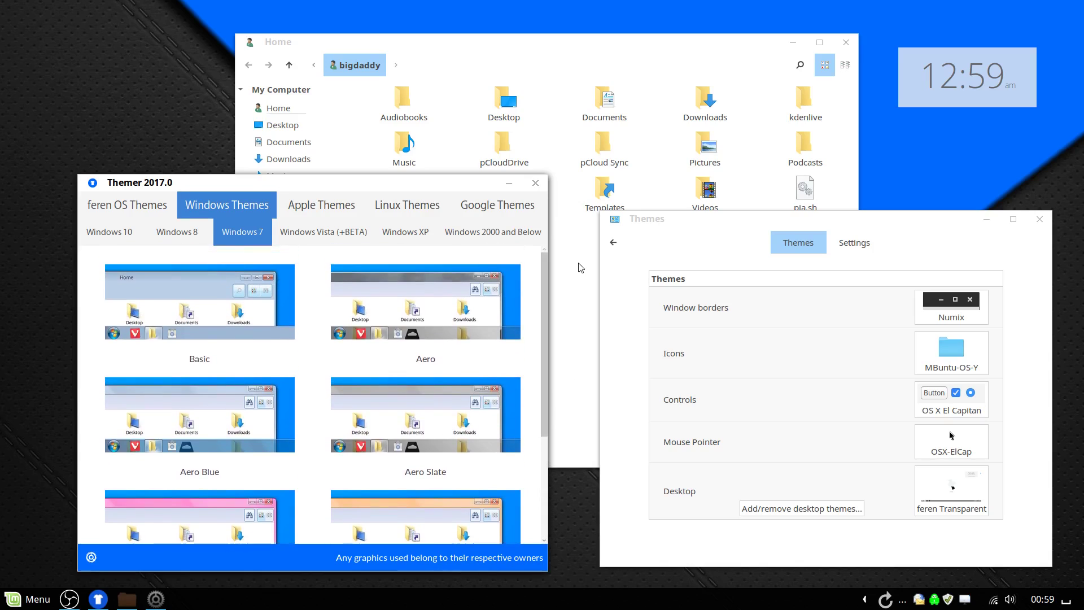
pyautogui.click(443, 317)
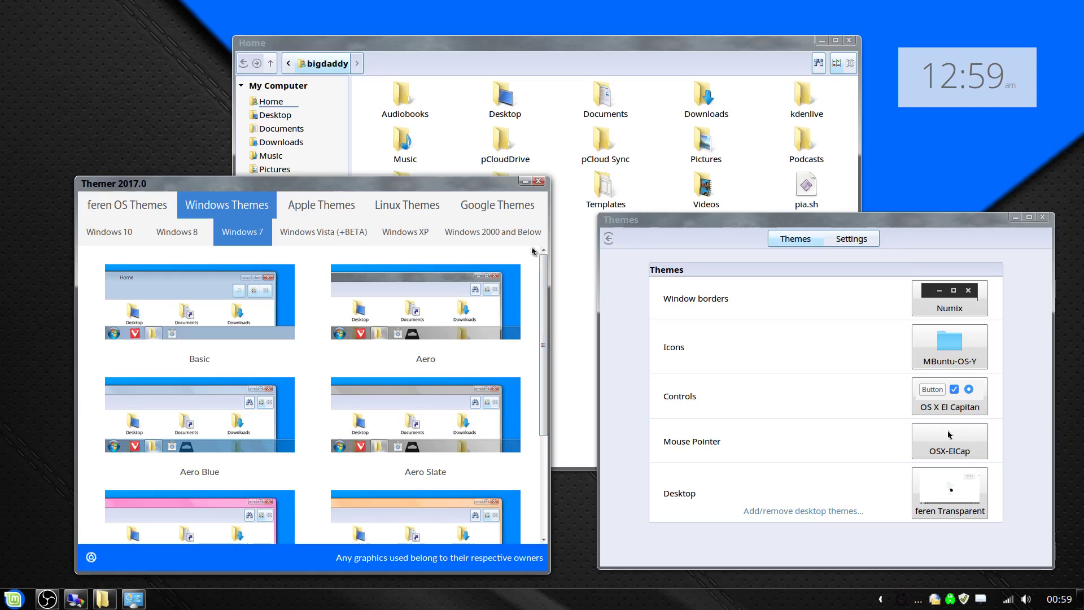
pyautogui.moveTo(471, 189); pyautogui.dragTo(465, 188)
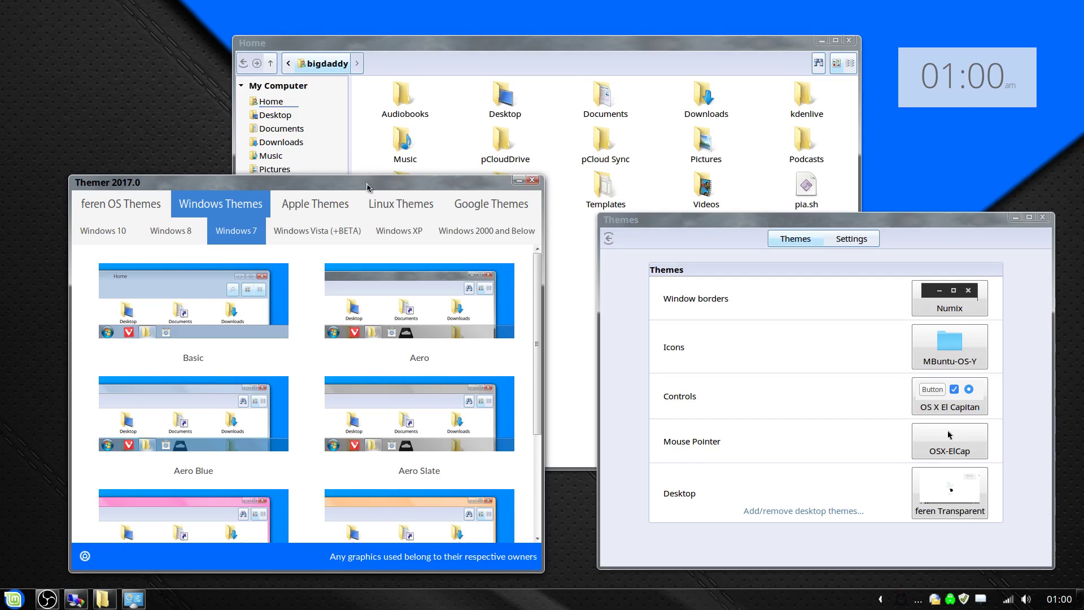
# Minimize Themer and the Home folder to view the Windows 7-style application menu against the desktop, and restore both windows.
pyautogui.moveTo(75, 592)
pyautogui.click(14, 601)
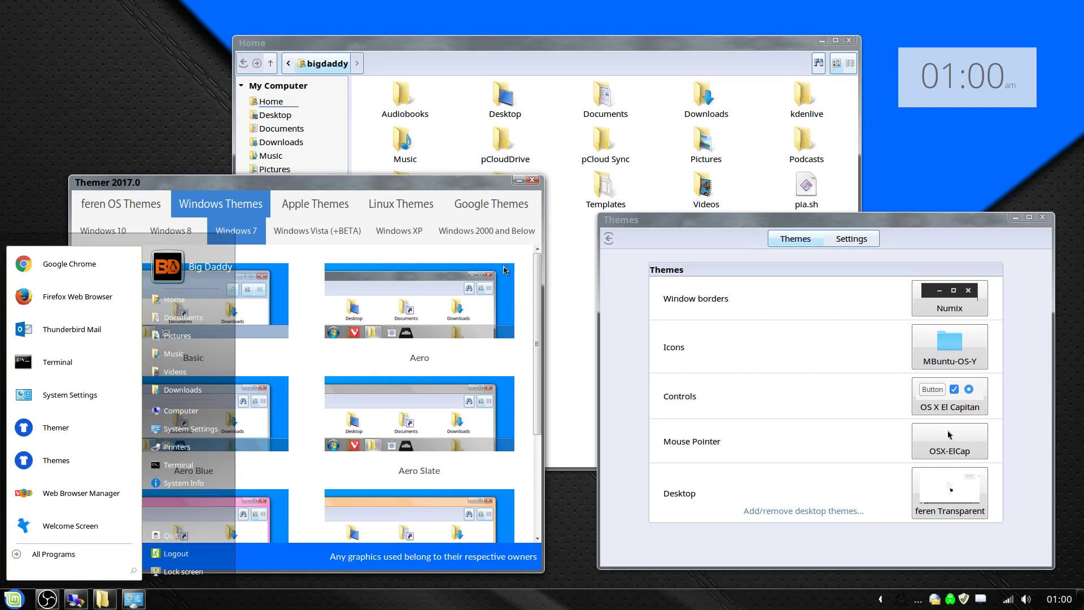
pyautogui.click(520, 185)
pyautogui.click(520, 185)
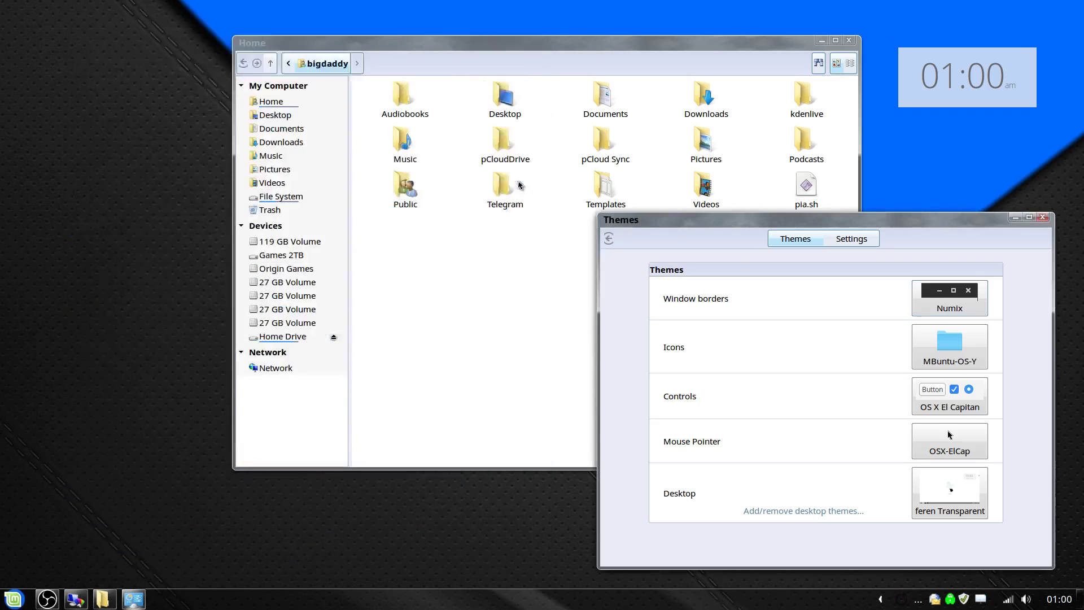
pyautogui.click(823, 43)
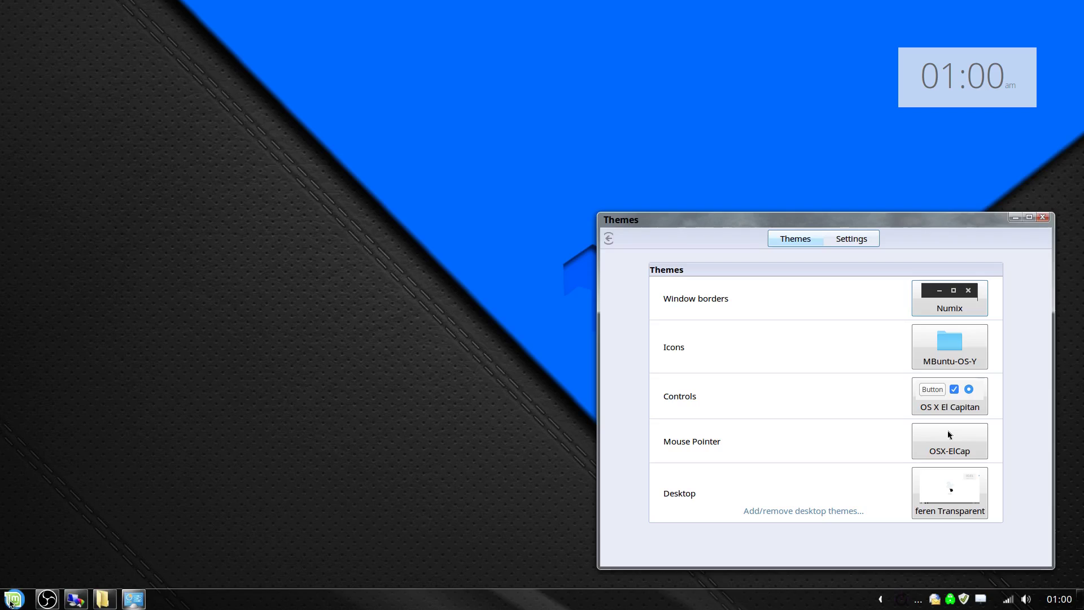
pyautogui.click(12, 600)
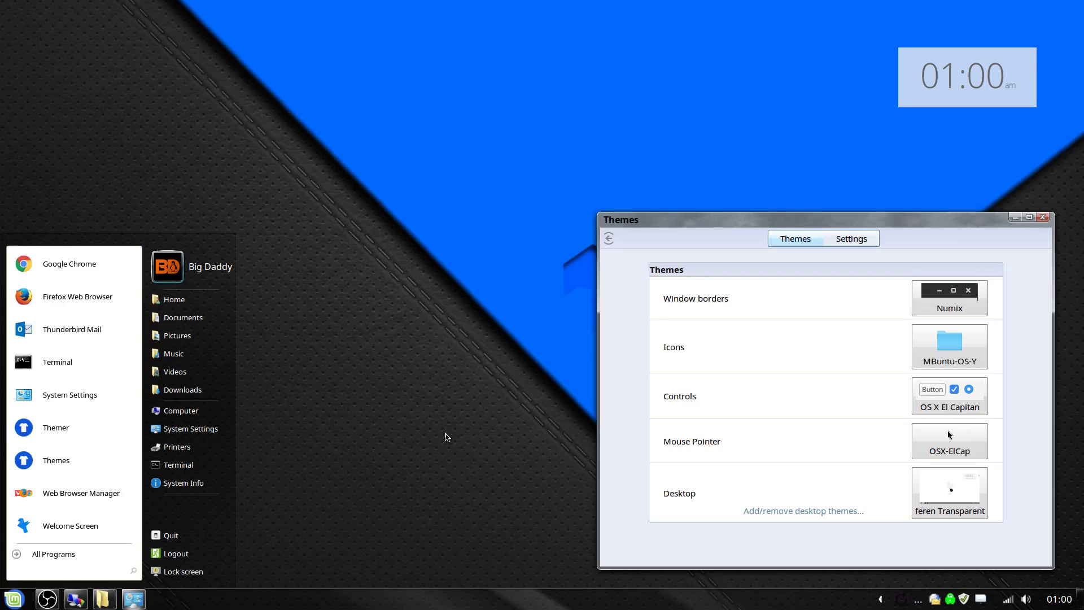
pyautogui.click(446, 435)
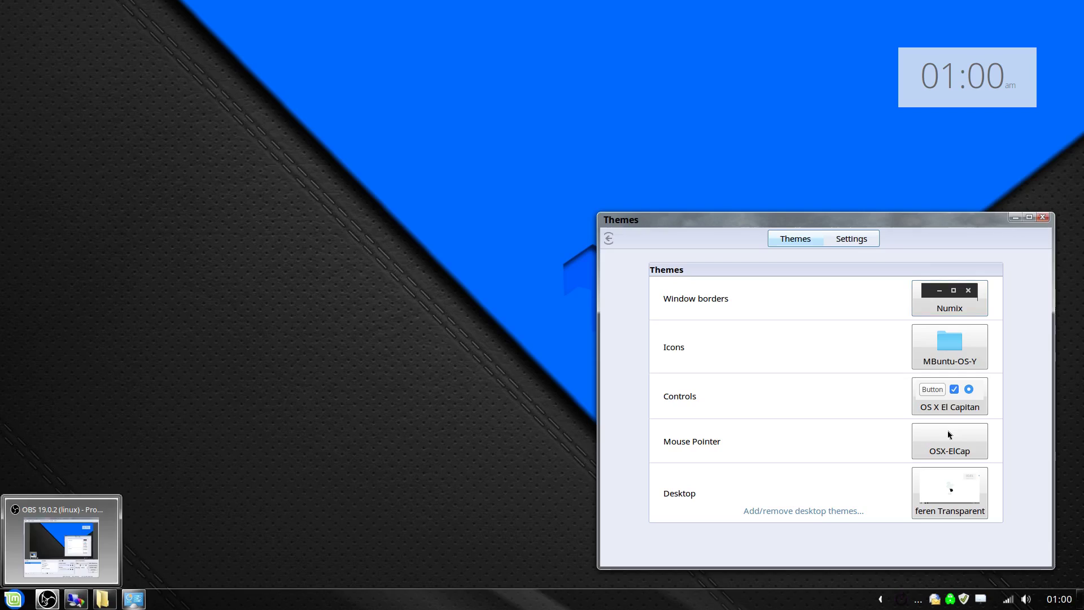
pyautogui.click(23, 602)
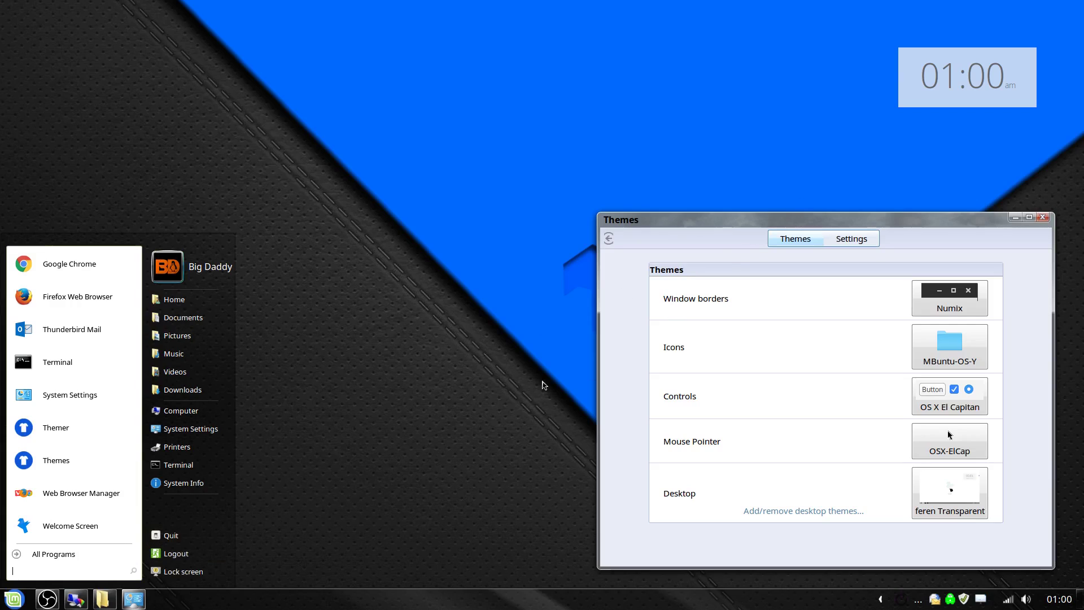
pyautogui.click(526, 405)
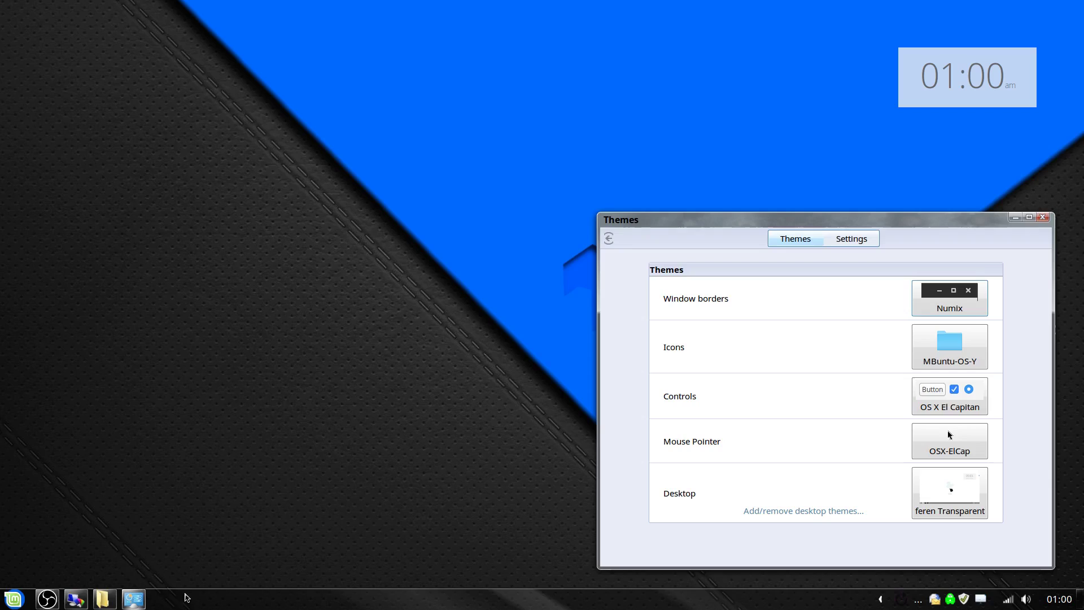
pyautogui.click(103, 598)
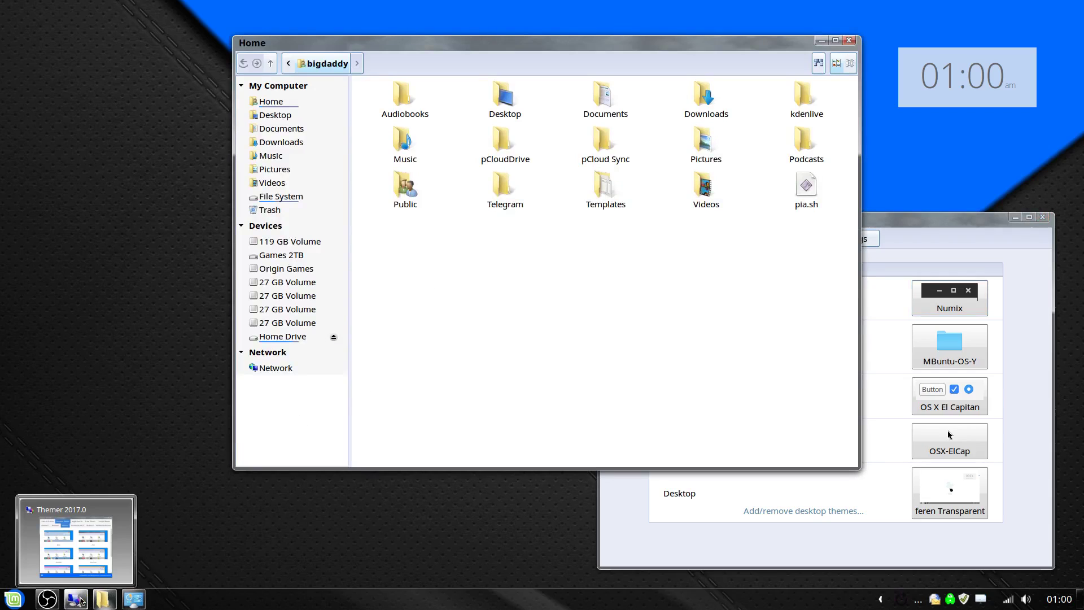
pyautogui.click(78, 599)
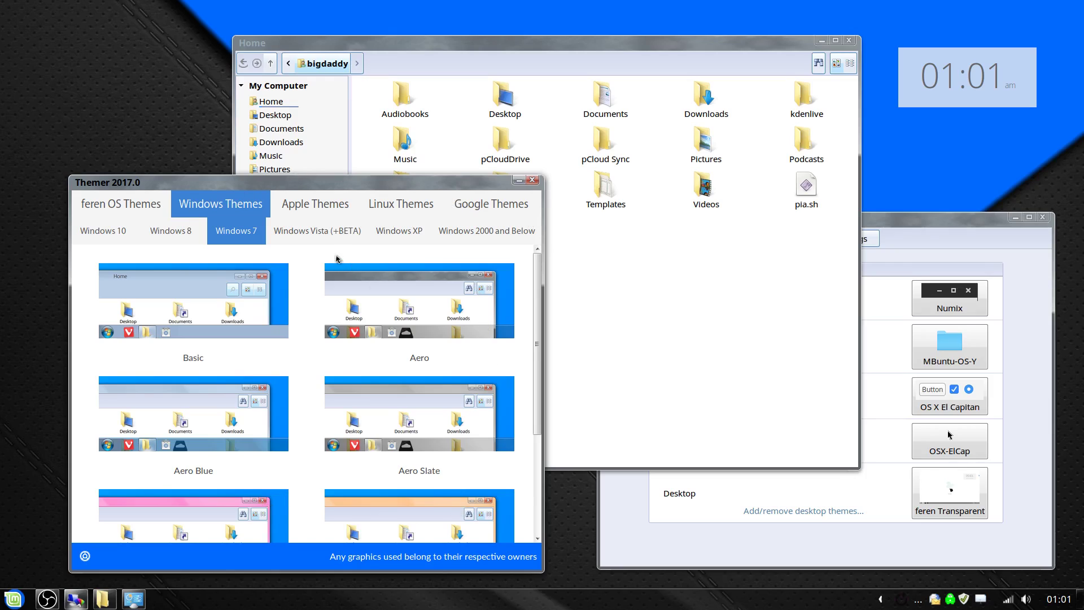
# Apply the Aero theme from Themer's Windows Vista themes and look at its application menu.
pyautogui.click(328, 232)
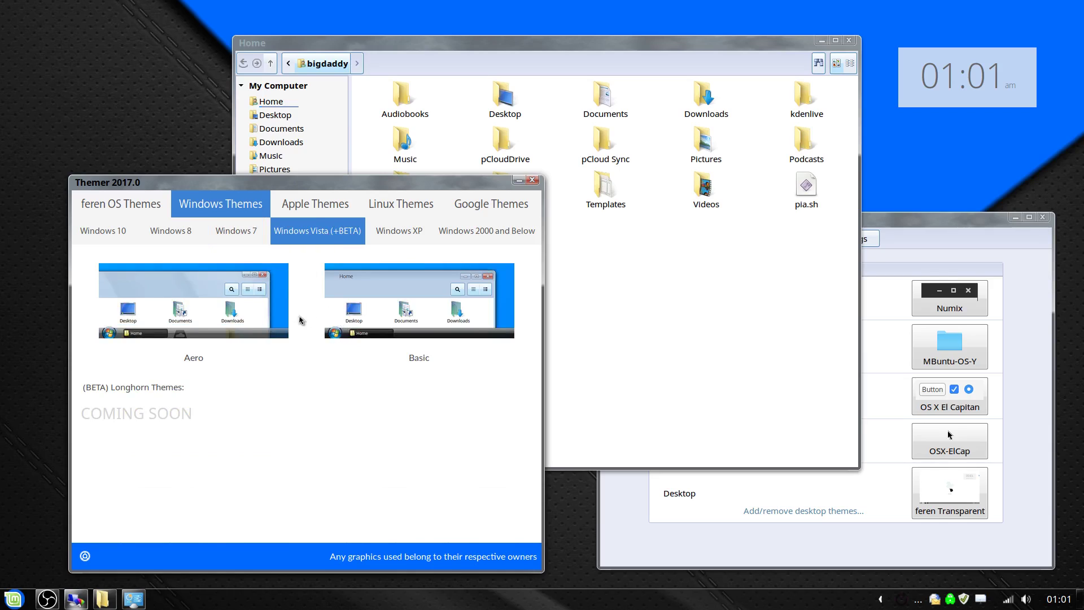
pyautogui.click(265, 287)
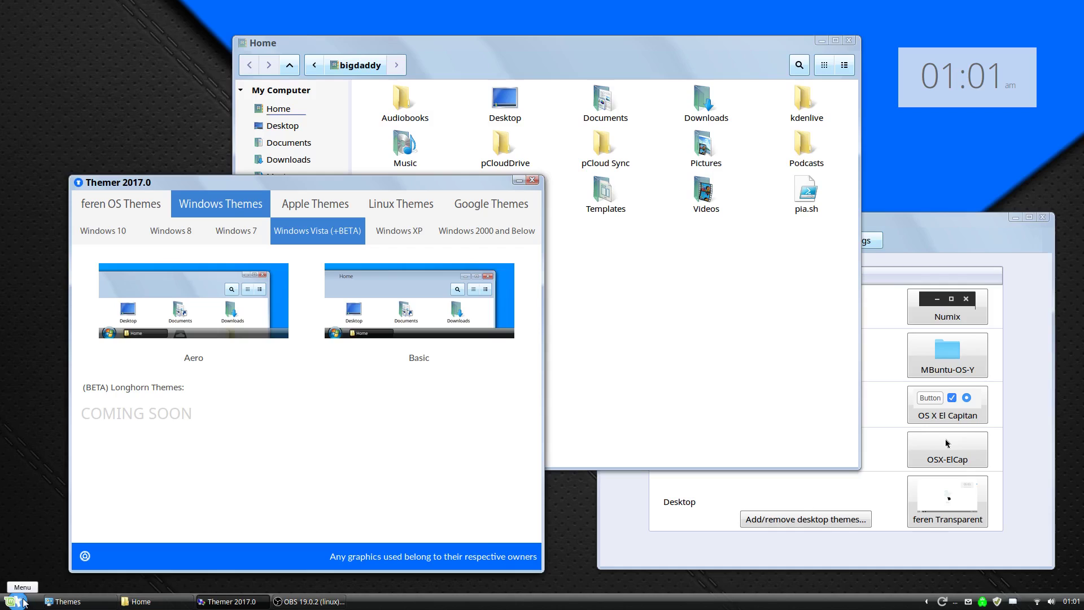
pyautogui.click(24, 603)
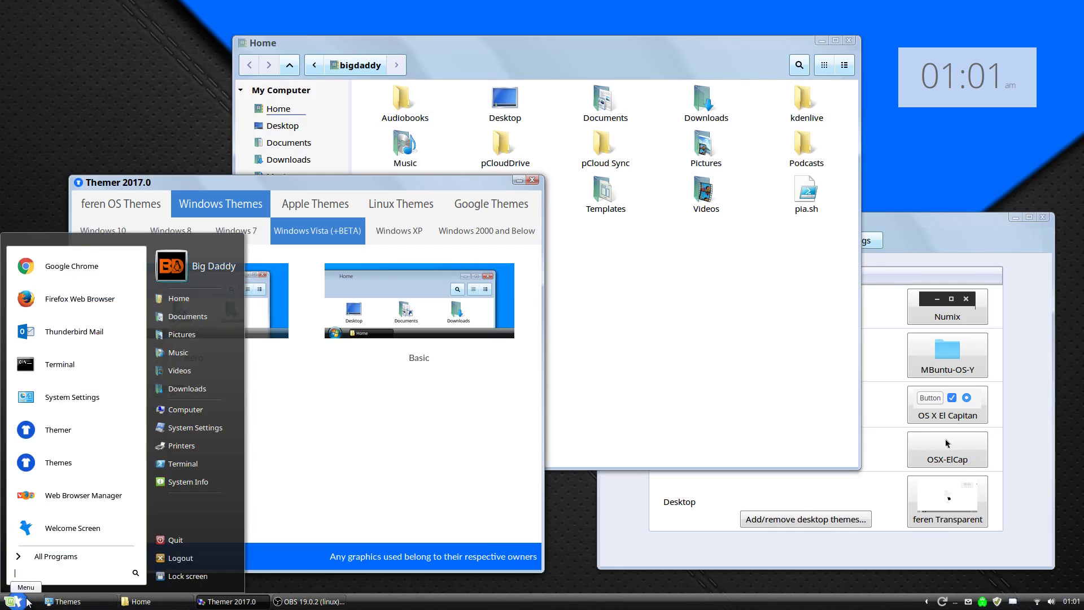
pyautogui.click(26, 602)
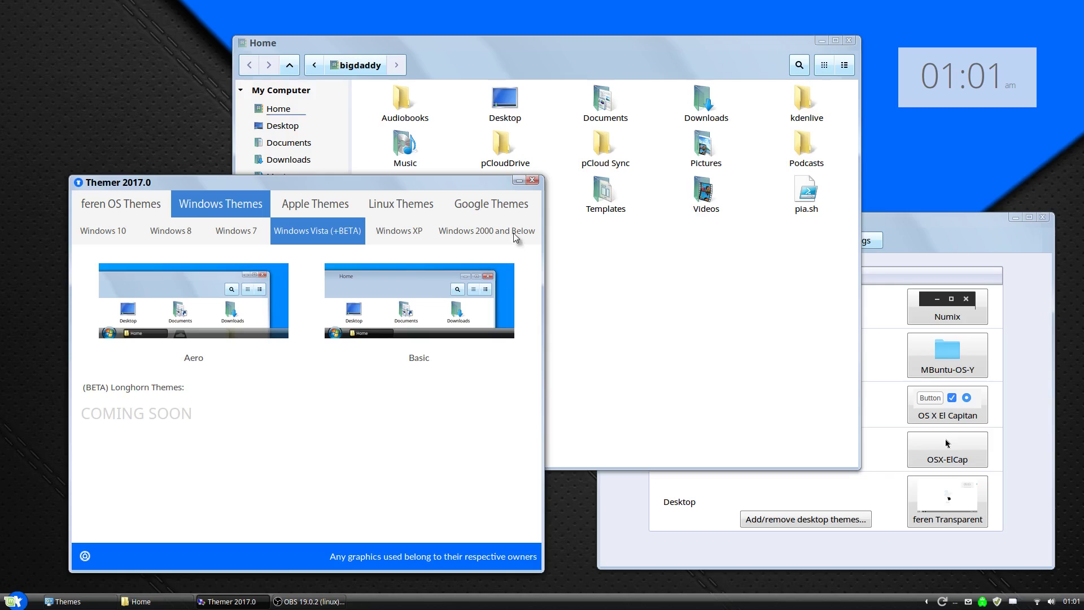
# Apply the Luna (Blue) theme from Themer's Windows XP themes and look at its application menu.
pyautogui.click(379, 231)
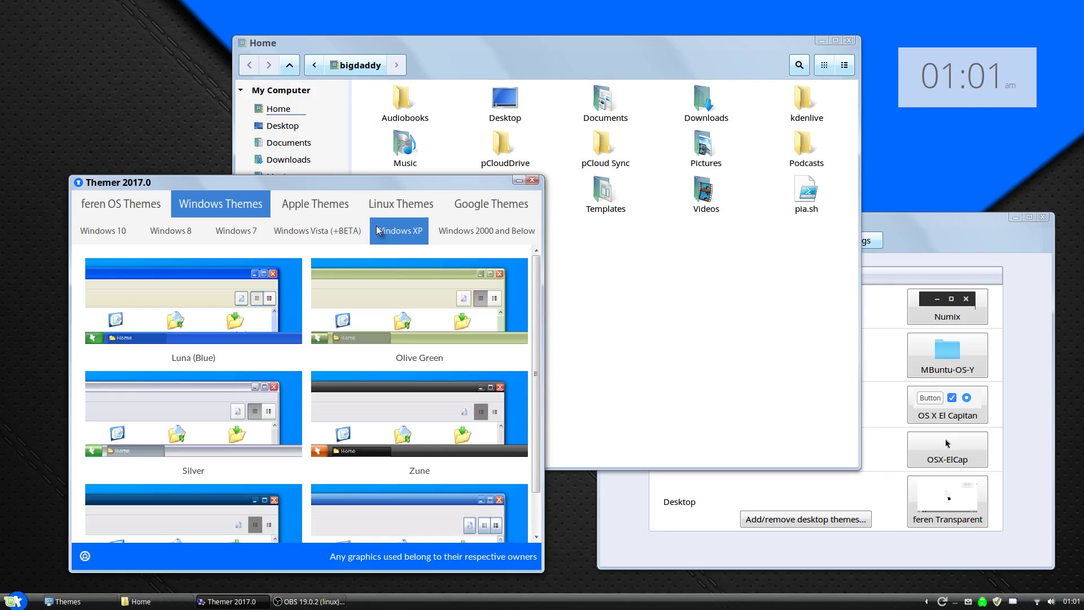
pyautogui.click(276, 314)
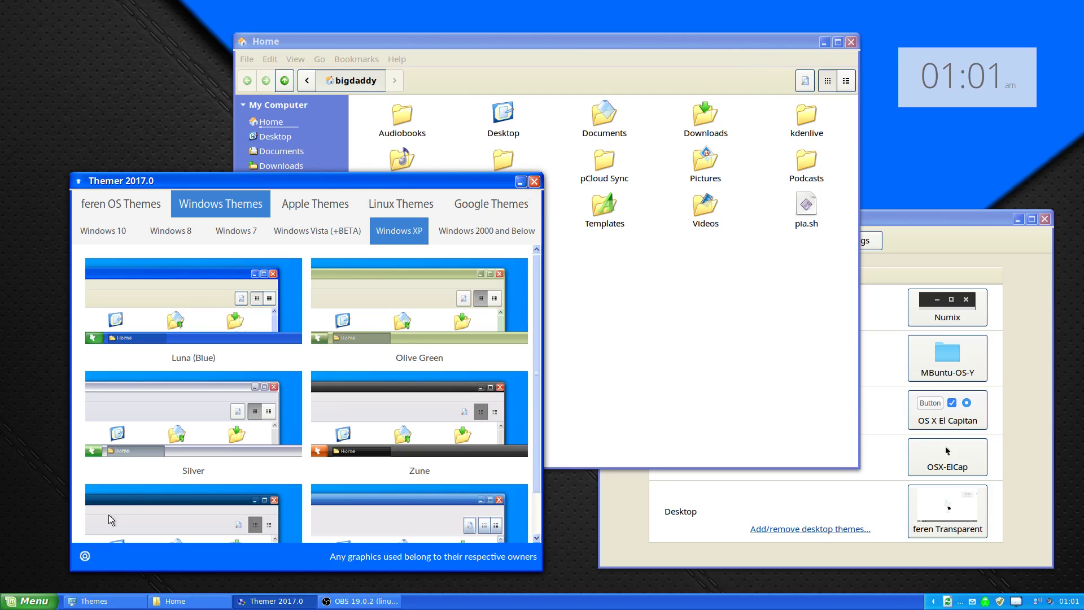
pyautogui.click(18, 602)
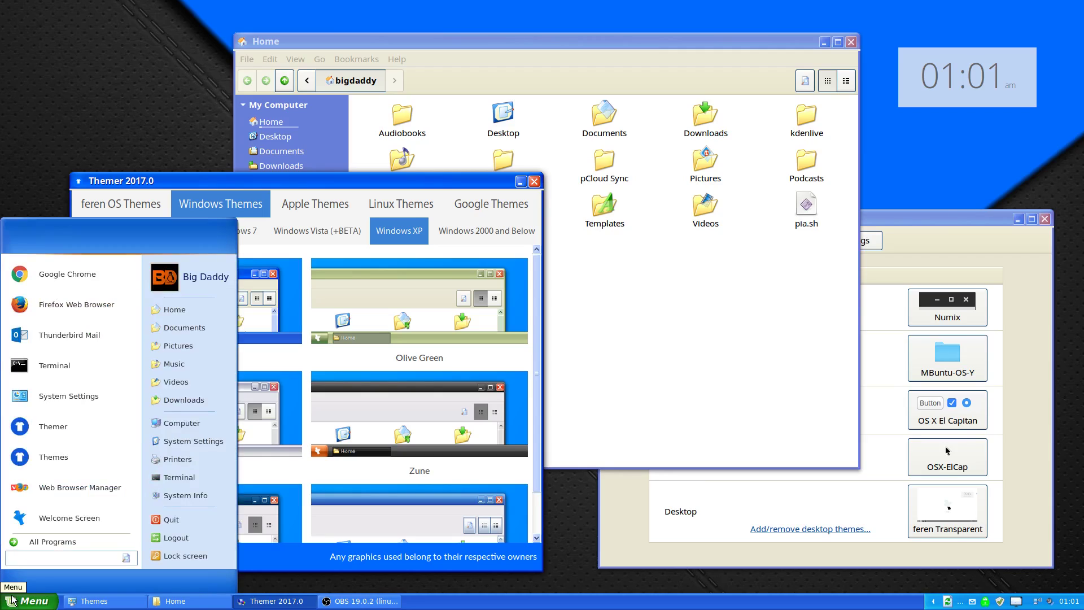
pyautogui.click(13, 600)
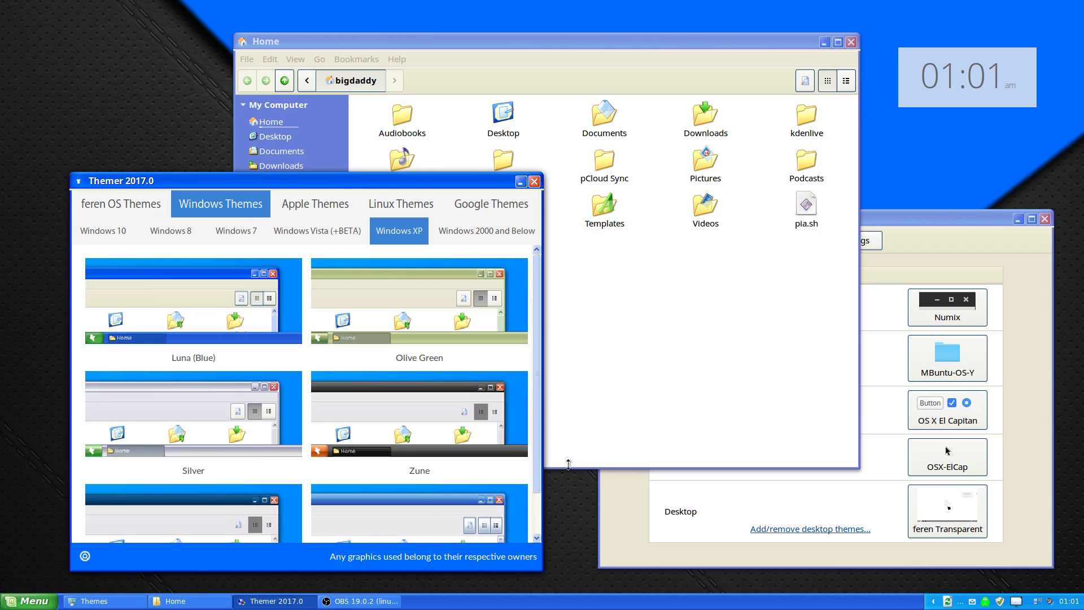
# Bring the Themes, Themer and Home windows to the front in turn to examine their Windows XP styling.
pyautogui.click(892, 222)
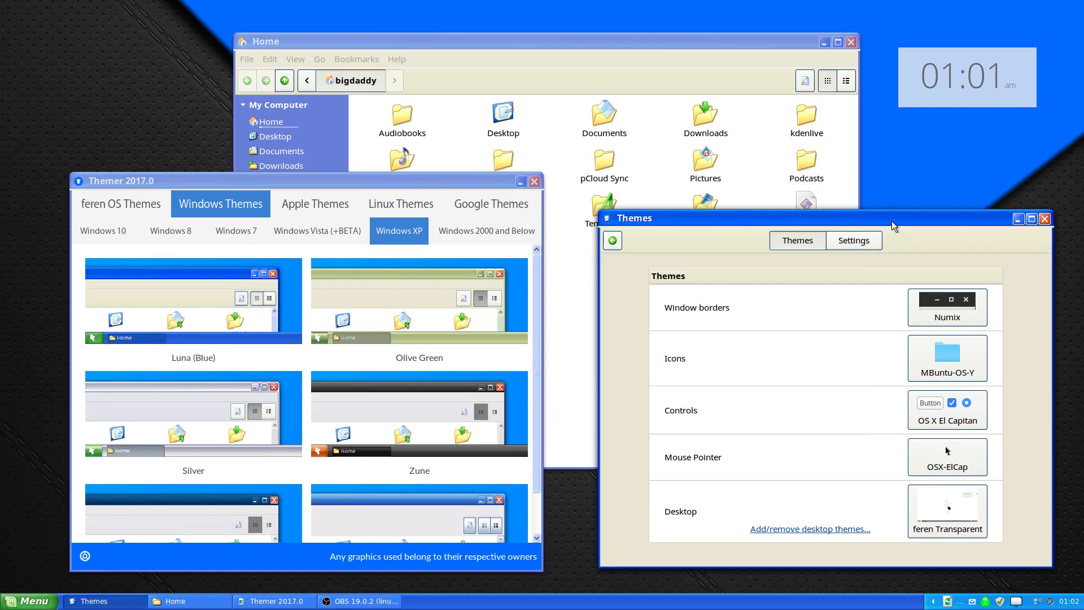
pyautogui.click(405, 185)
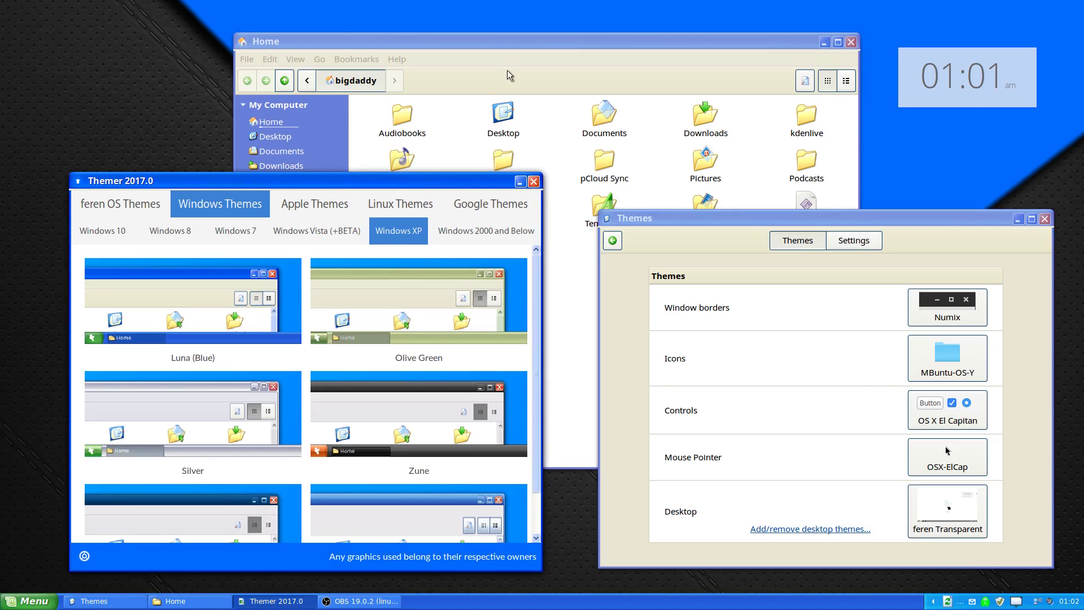
pyautogui.click(520, 58)
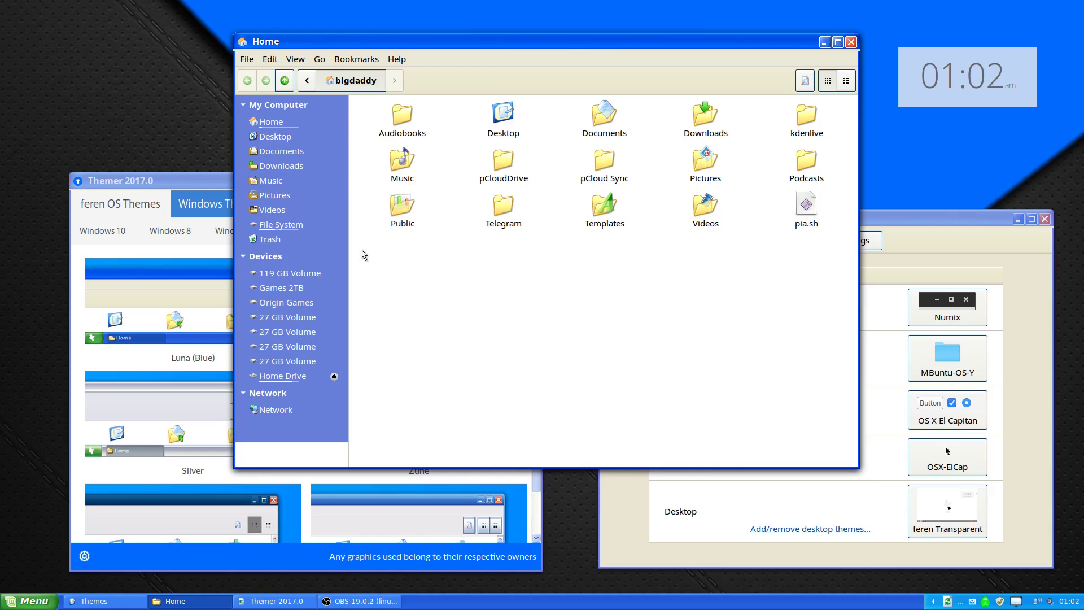
pyautogui.click(219, 180)
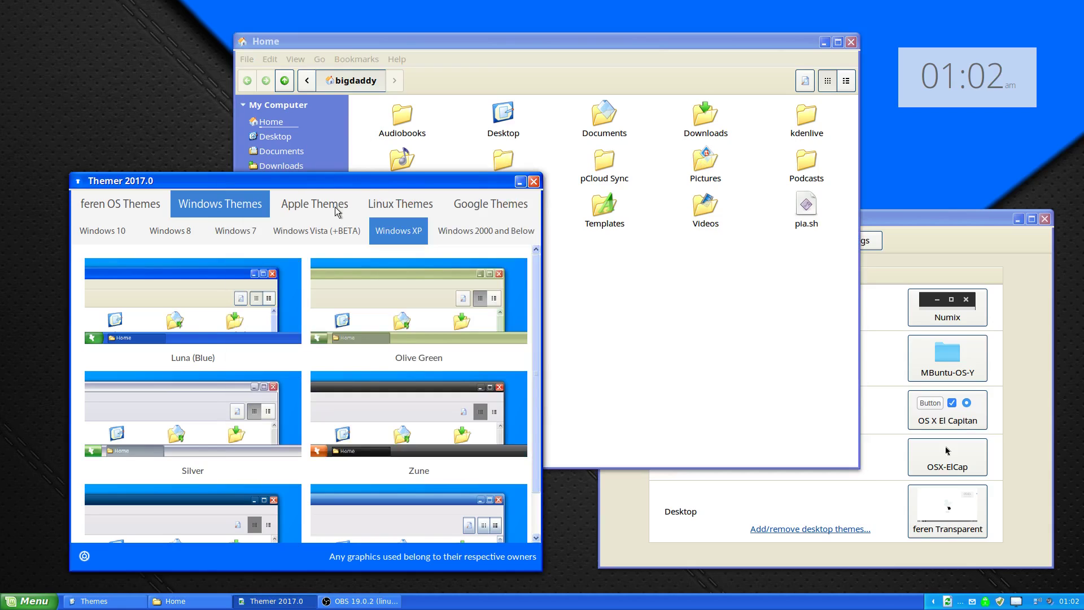
# Look at Themer's Windows 2000 and Below themes, and apply the Sierra / Newer theme from the macOS themes.
pyautogui.click(494, 225)
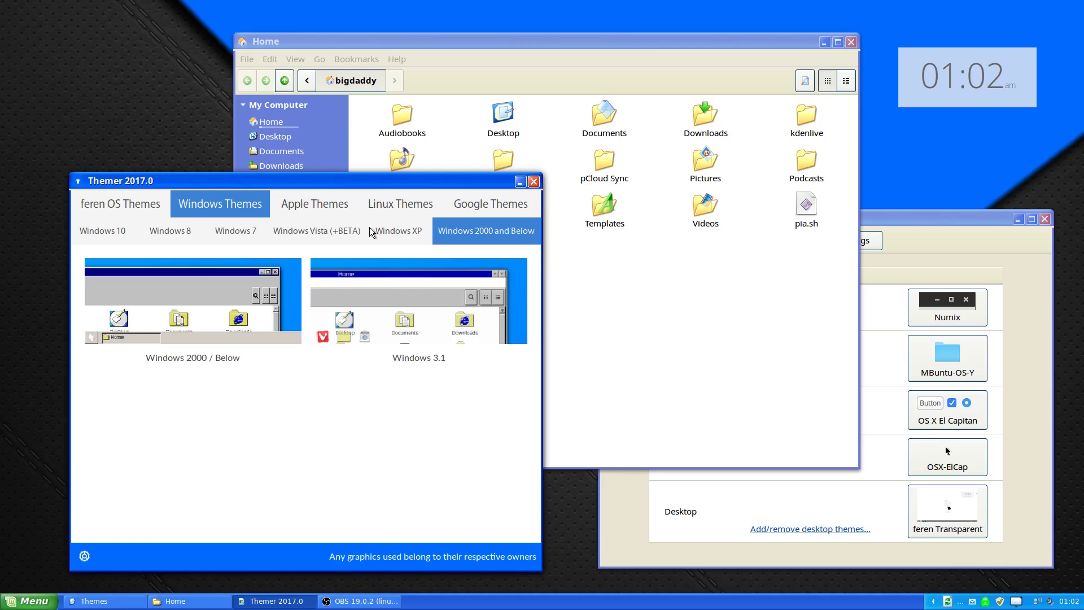
pyautogui.click(347, 208)
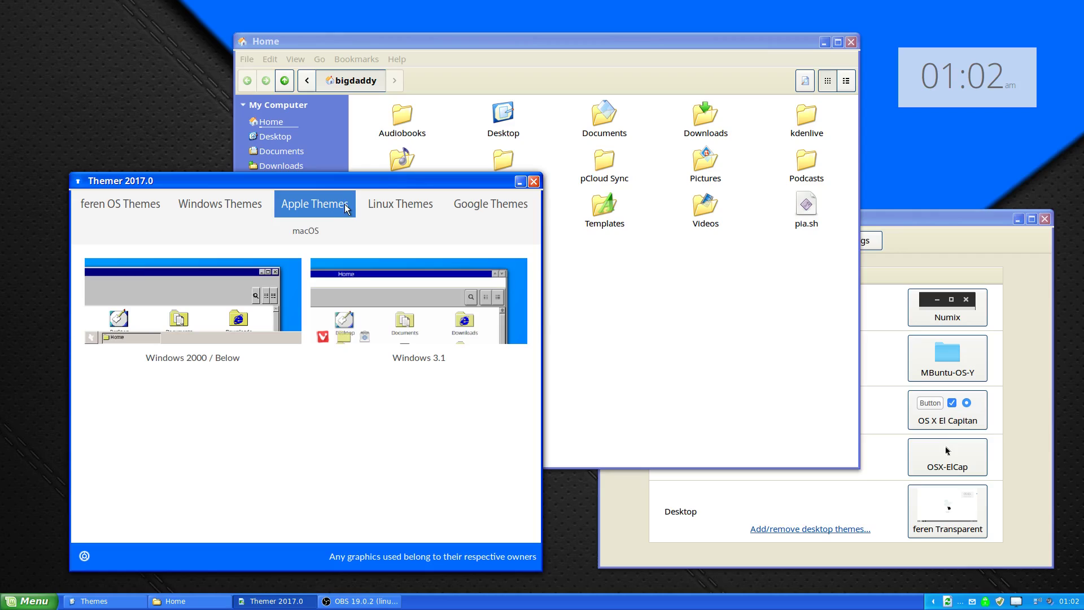
pyautogui.click(306, 232)
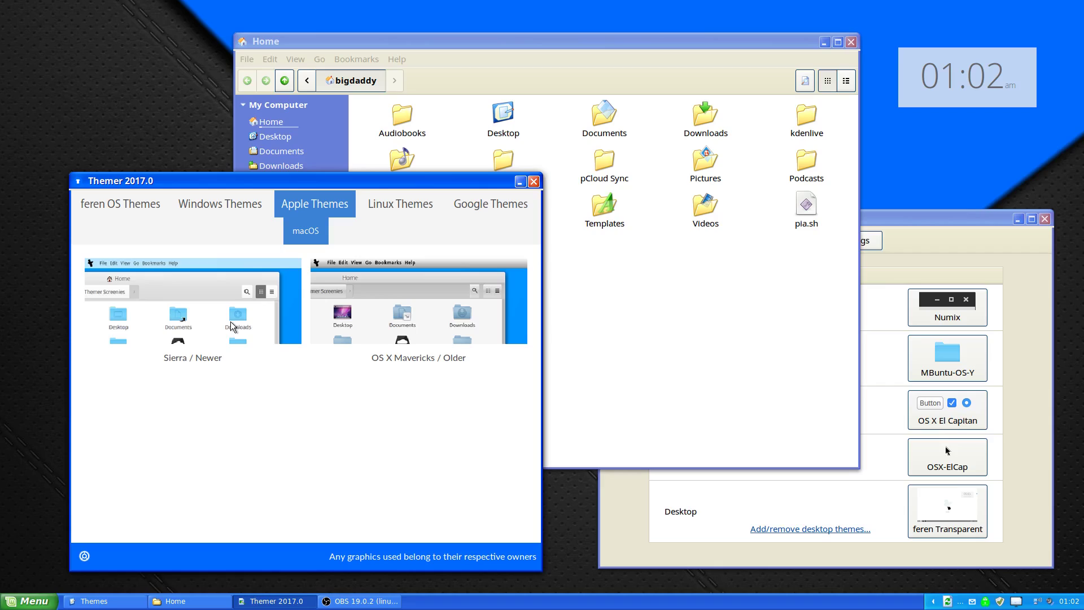
pyautogui.click(193, 312)
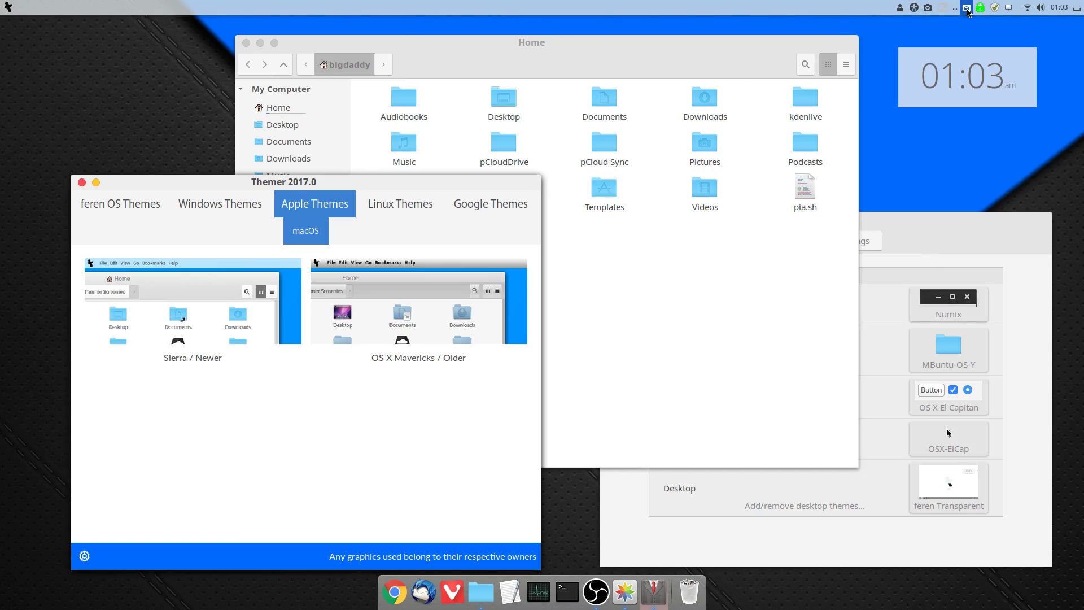
# Browse the available desktop themes in the Themes settings and set the desktop theme to feren Transparent.
pyautogui.click(950, 207)
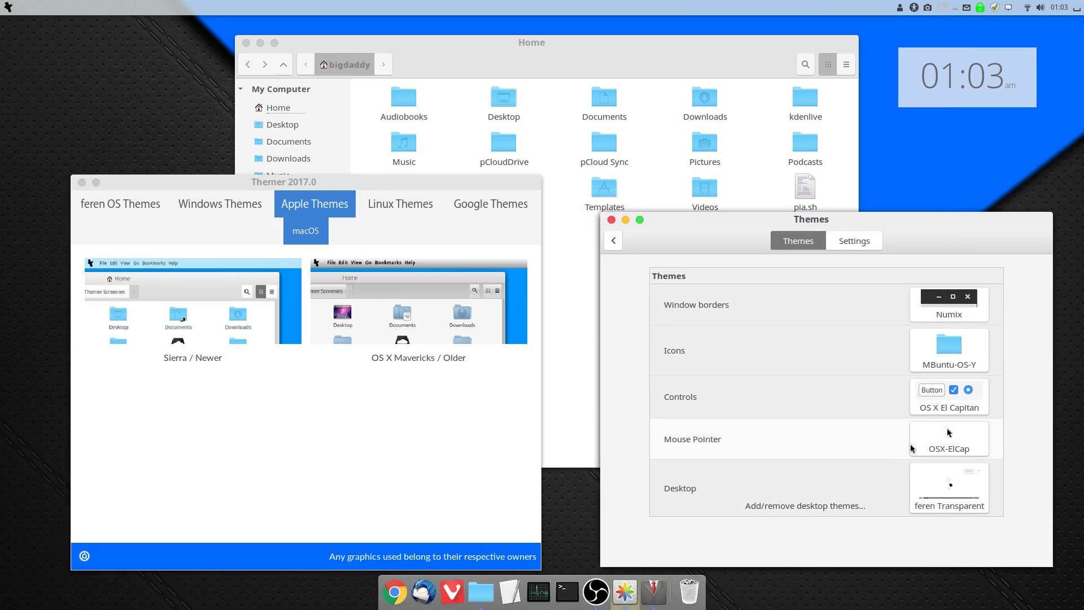
pyautogui.click(924, 490)
pyautogui.click(645, 448)
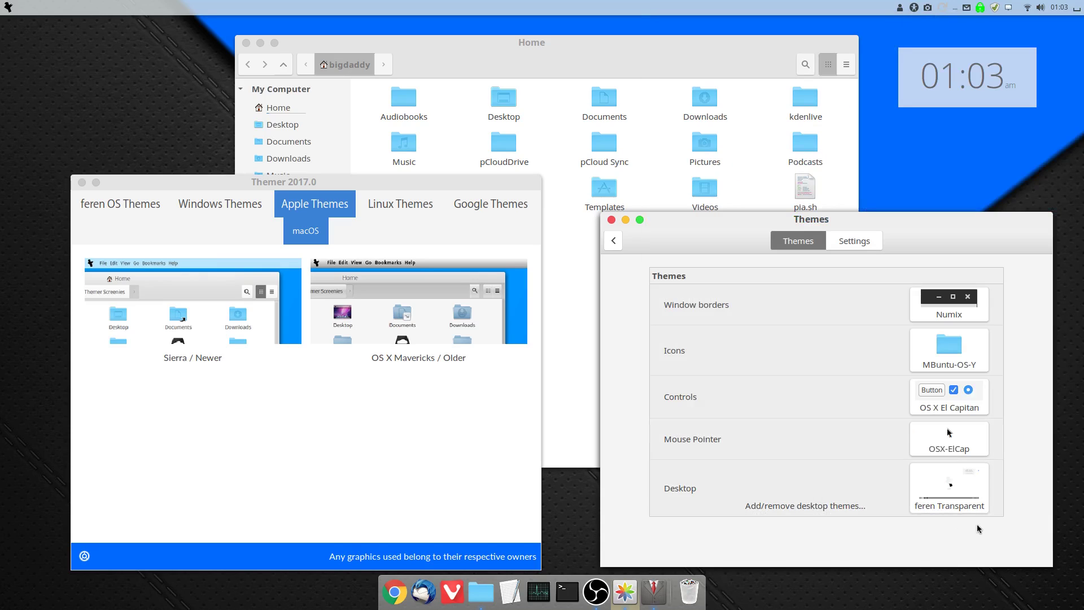
pyautogui.click(931, 503)
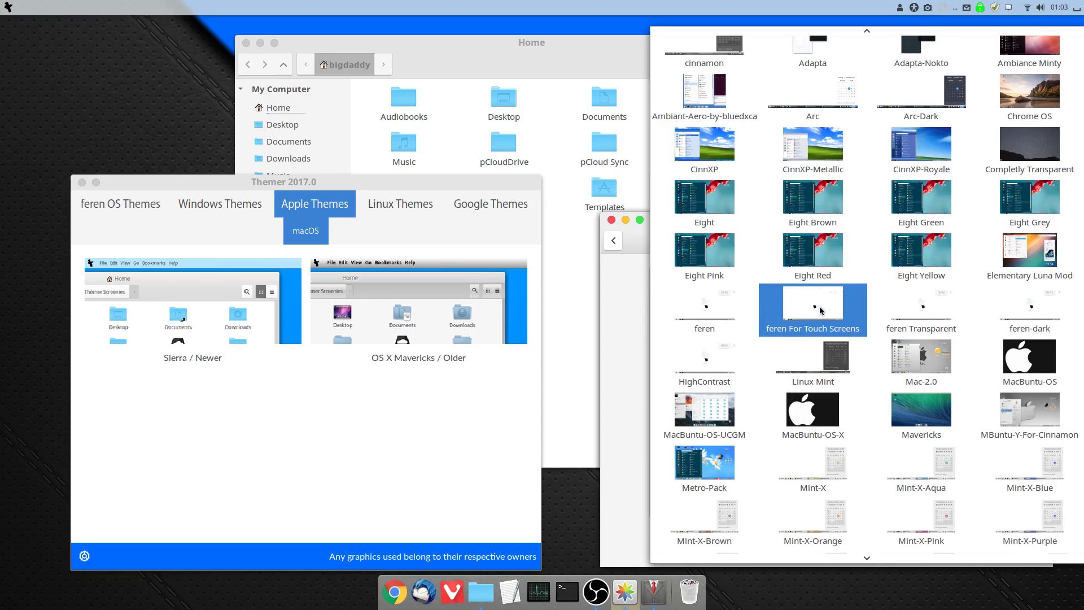
pyautogui.scroll(-1, 821, 311)
pyautogui.scroll(1, 821, 310)
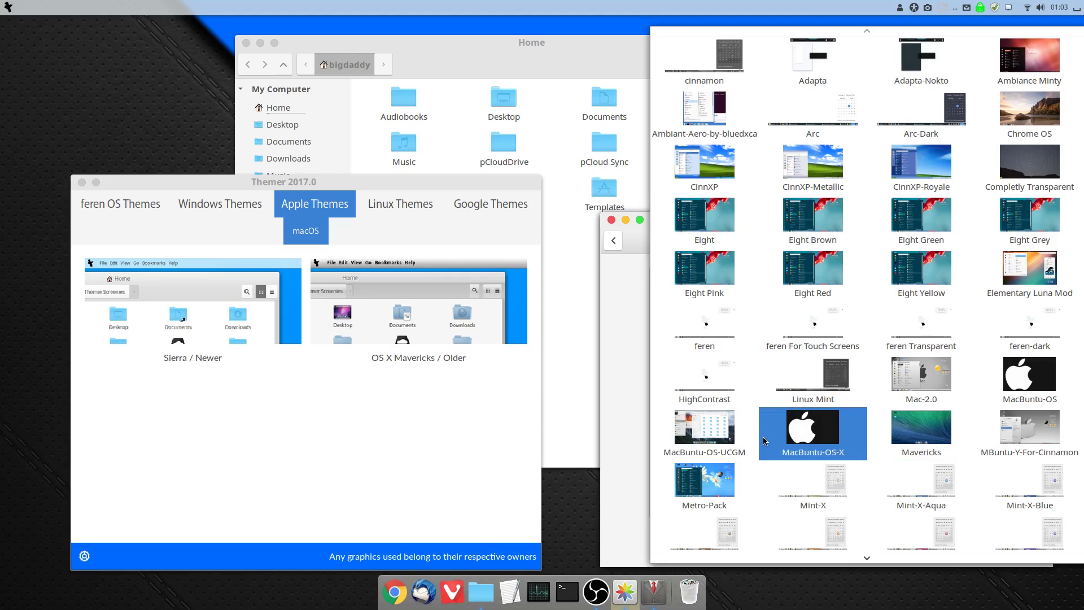
pyautogui.scroll(-1, 796, 499)
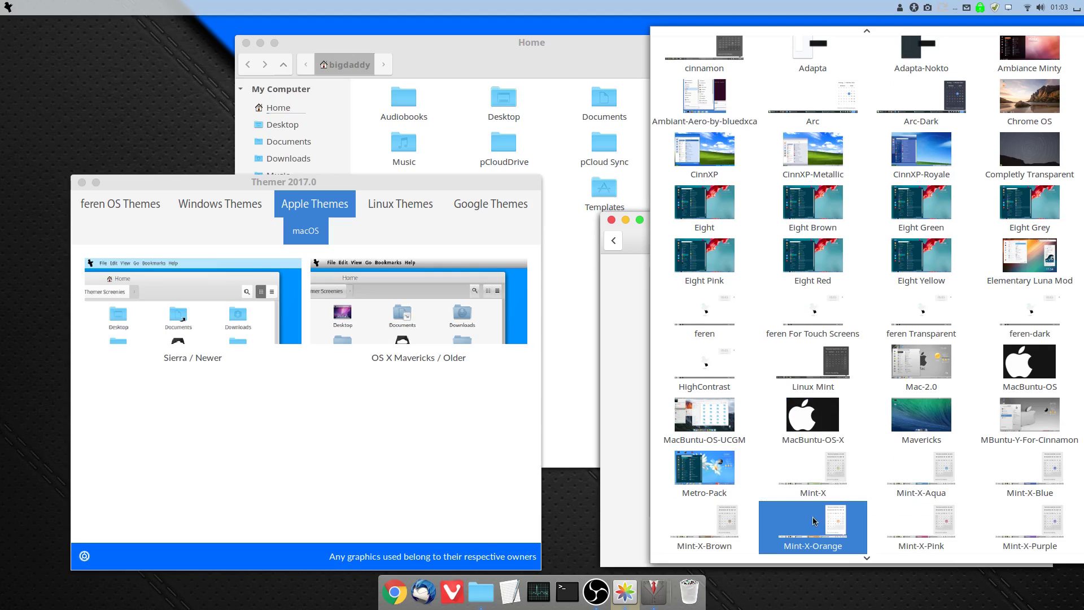
pyautogui.scroll(-5, 958, 537)
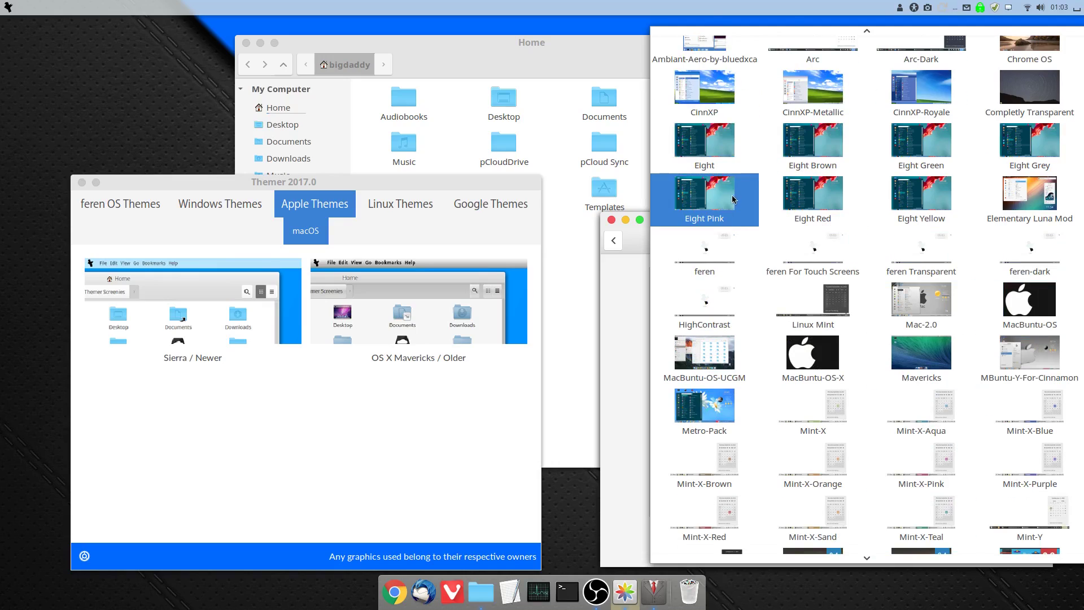
pyautogui.click(894, 247)
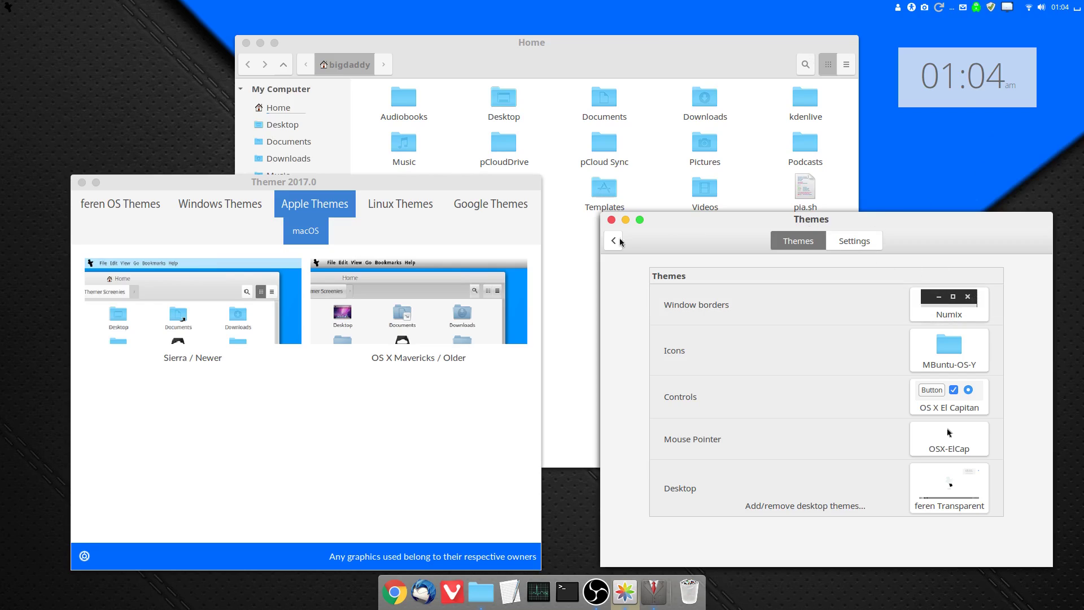
# Apply the Ambiance theme from Themer's Ubuntu themes under Linux Themes and reposition the Themer window.
pyautogui.click(410, 211)
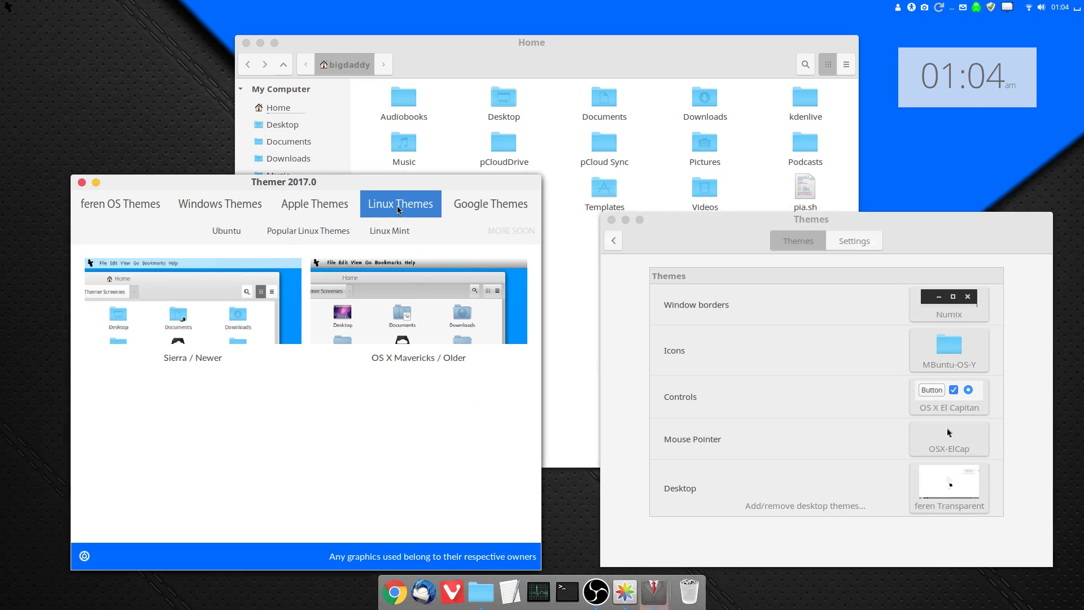
pyautogui.click(242, 234)
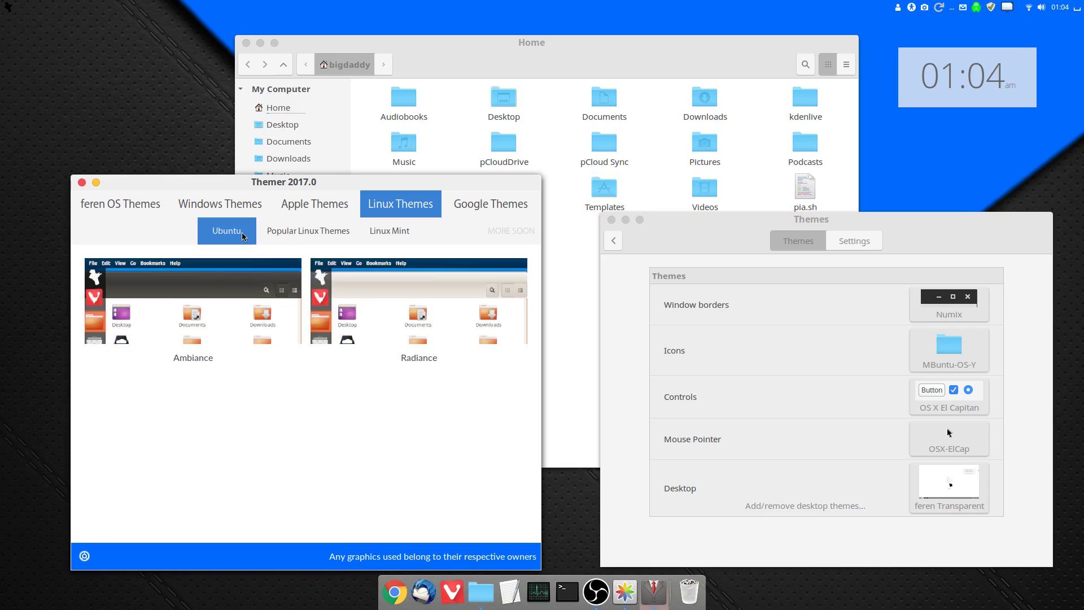
pyautogui.click(256, 314)
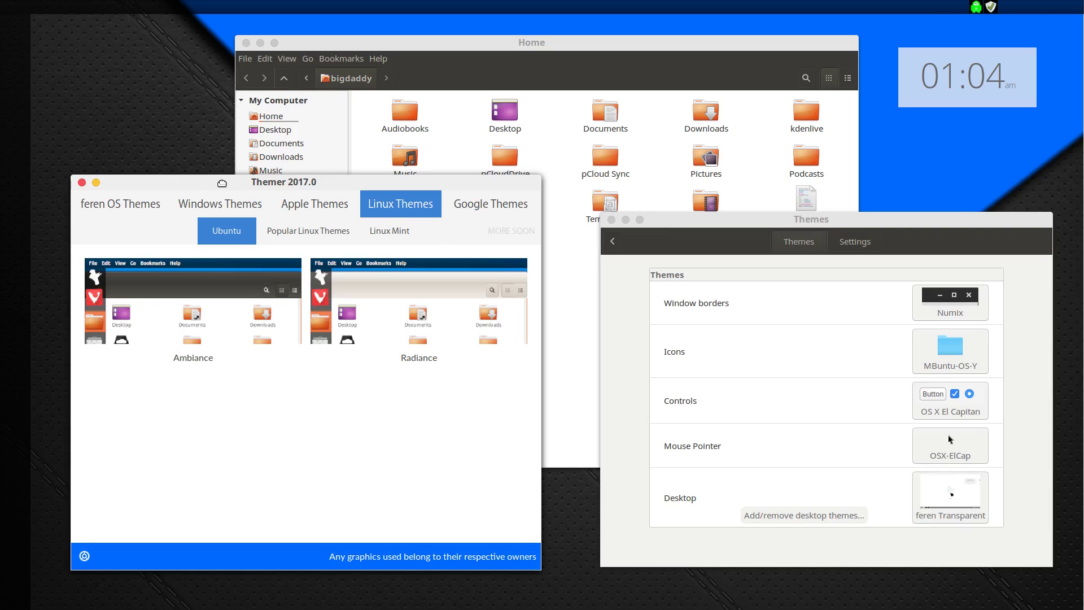
pyautogui.moveTo(222, 183); pyautogui.dragTo(330, 161)
pyautogui.moveTo(35, 123)
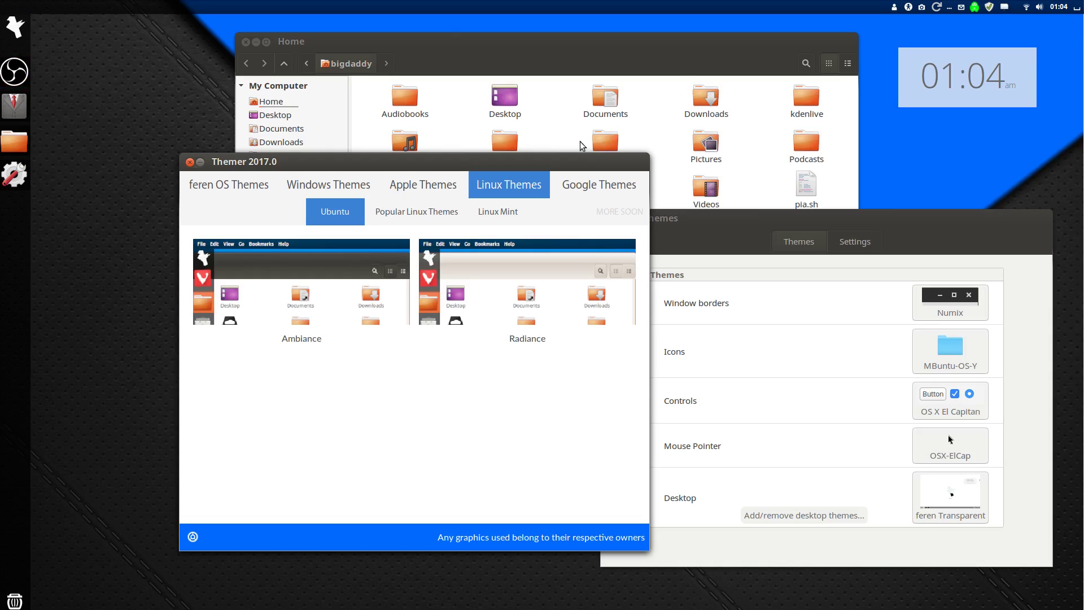
pyautogui.moveTo(561, 164); pyautogui.dragTo(503, 178)
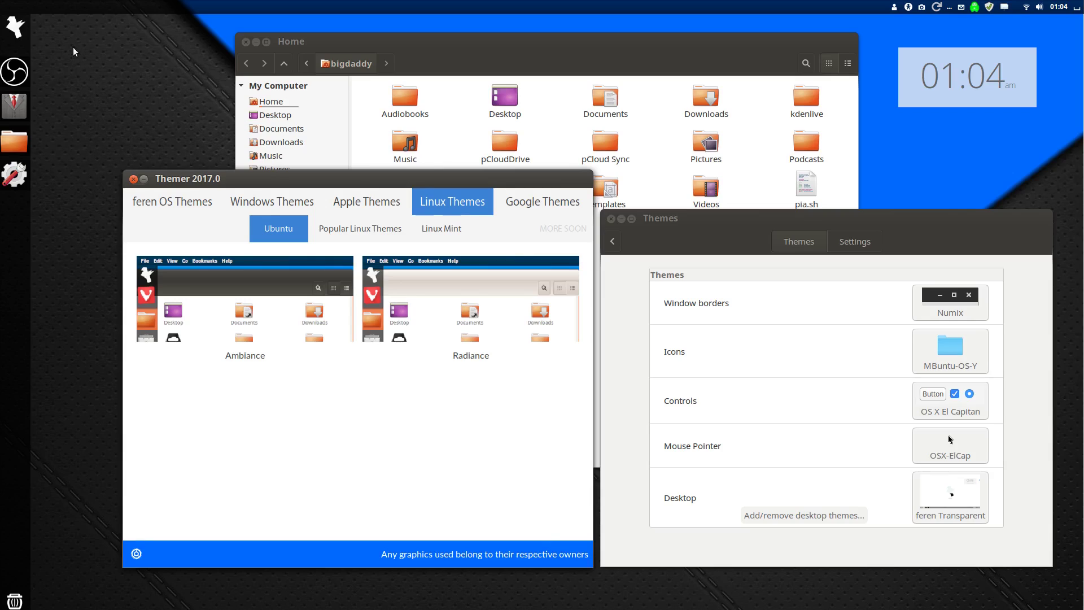
# Look at the application menu in its Ambiance styling and close it again.
pyautogui.click(26, 32)
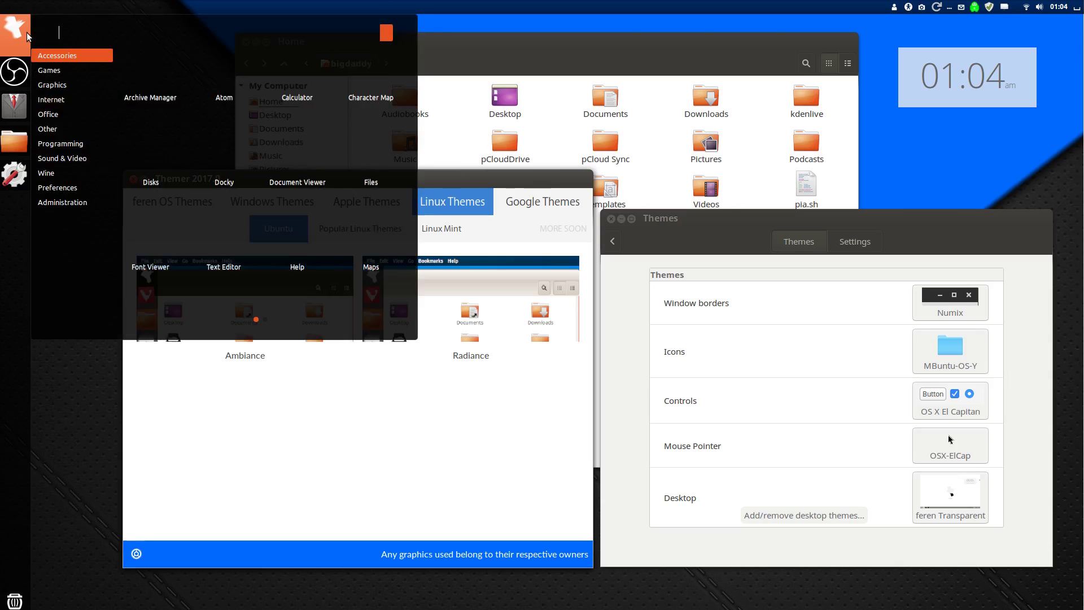
pyautogui.click(25, 33)
pyautogui.click(28, 32)
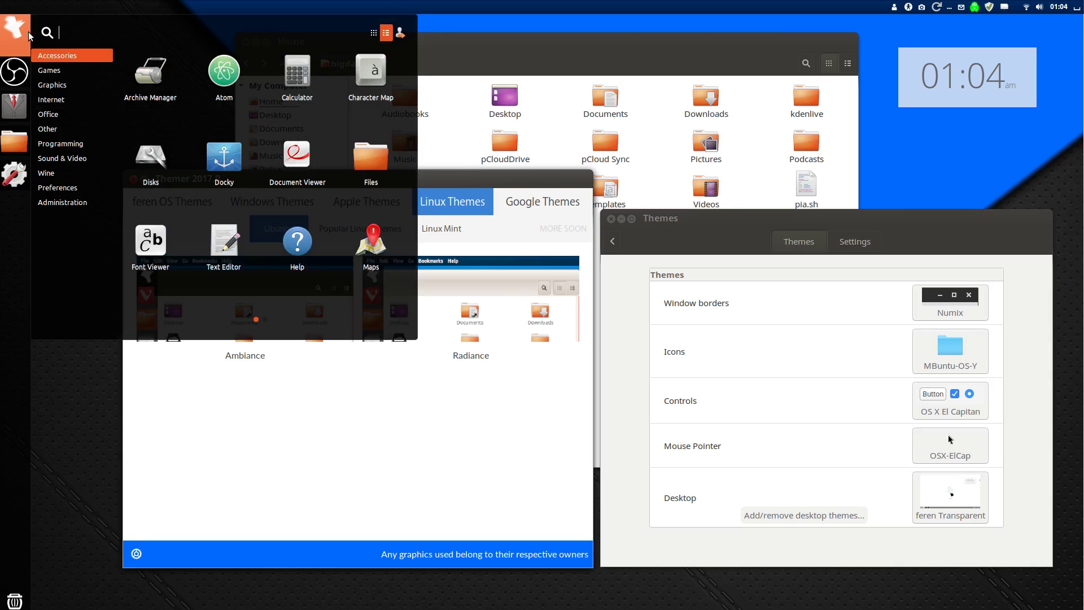
pyautogui.click(27, 32)
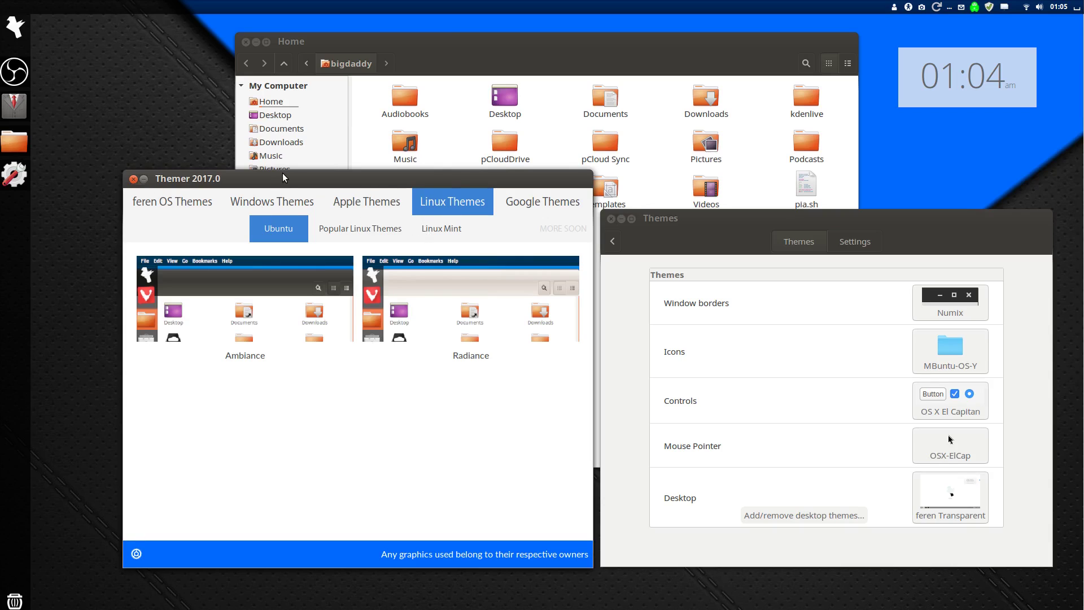
# Look through Themer's Popular Linux Themes, from Numix down to Yosemblance.
pyautogui.click(376, 231)
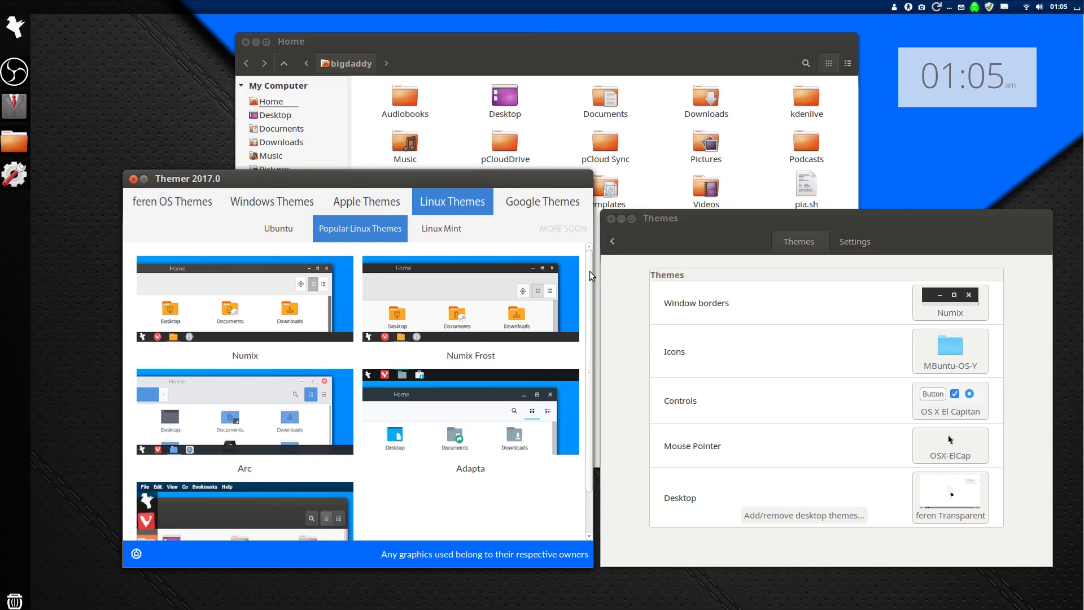
pyautogui.scroll(-2, 588, 287)
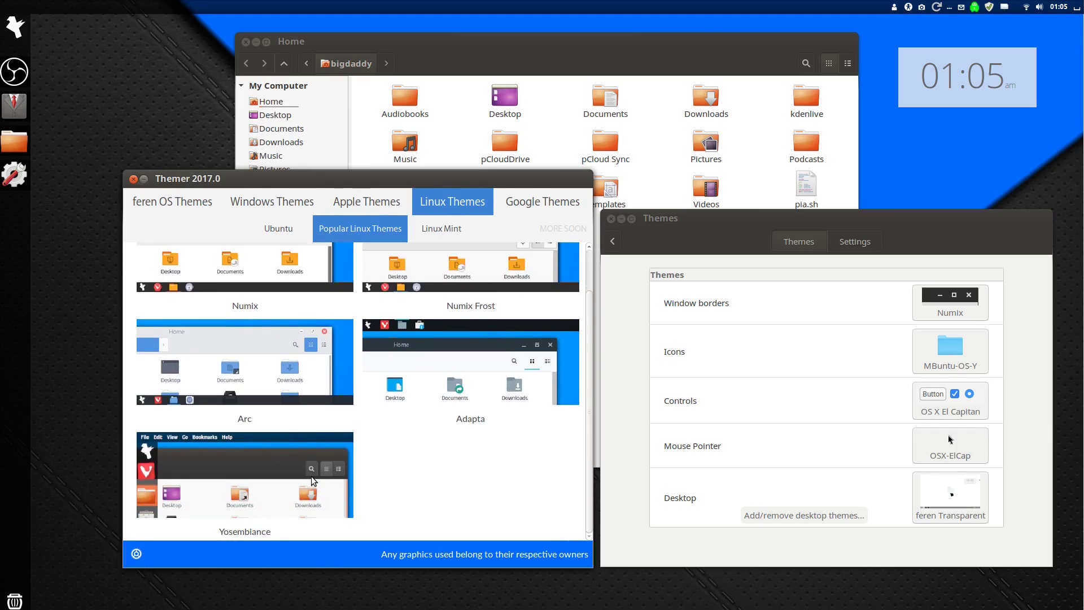
pyautogui.scroll(2, 588, 305)
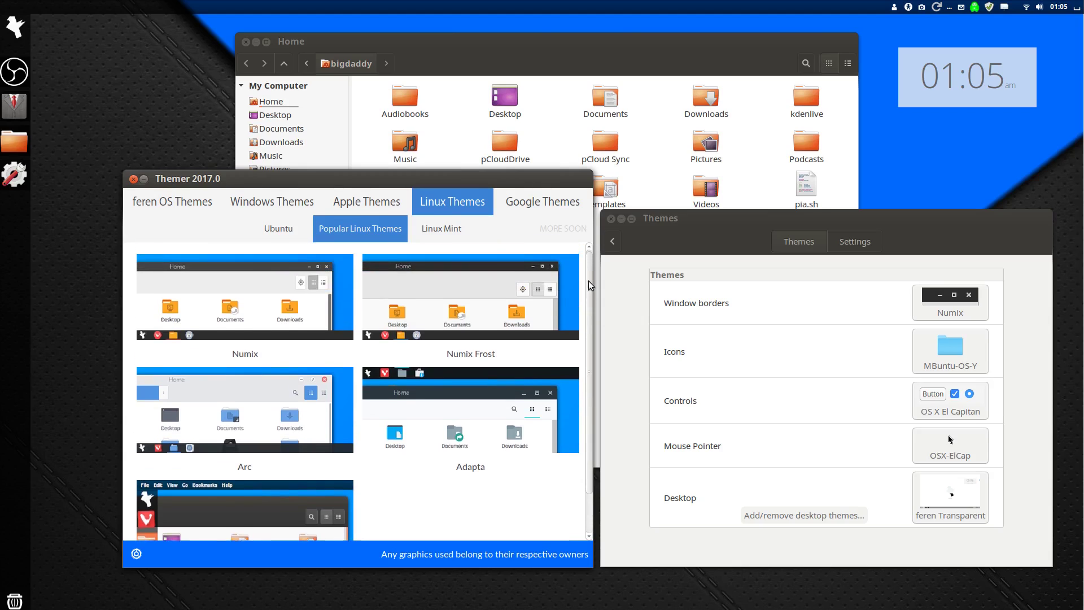
# Apply the Dark theme from Themer's Linux Mint themes and examine the Home window and application menu.
pyautogui.click(458, 235)
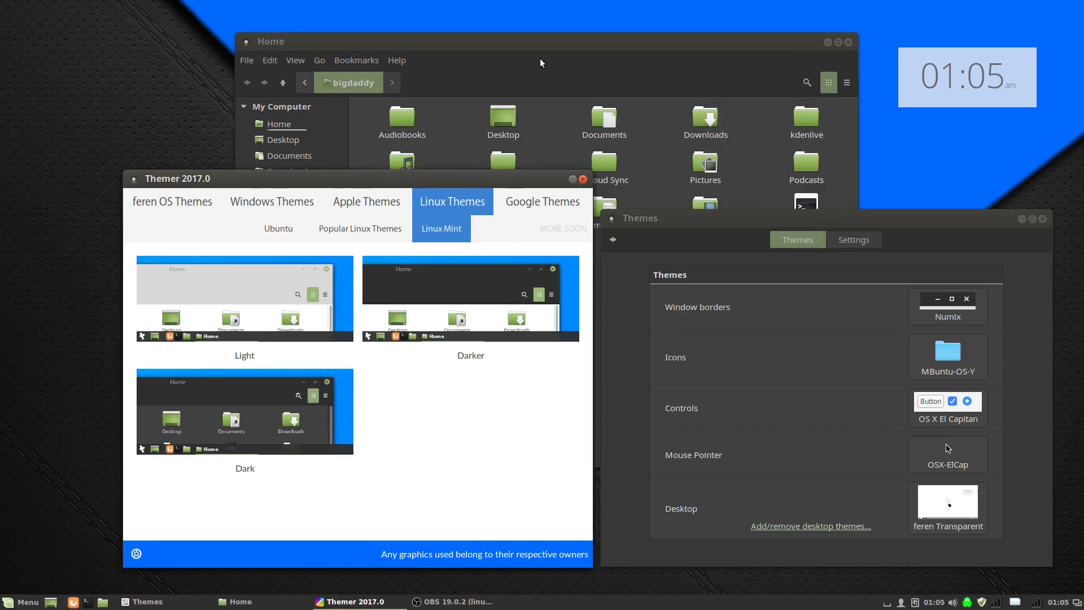
pyautogui.click(551, 46)
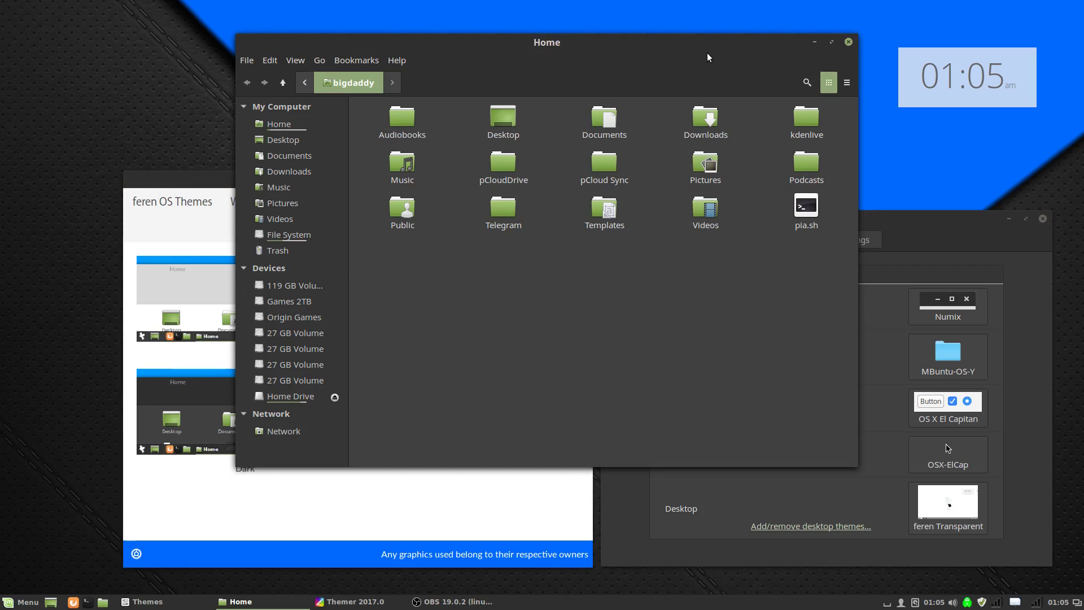
pyautogui.moveTo(709, 57)
pyautogui.mouseDown()
pyautogui.moveTo(681, 71)
pyautogui.moveTo(729, 58)
pyautogui.mouseUp()
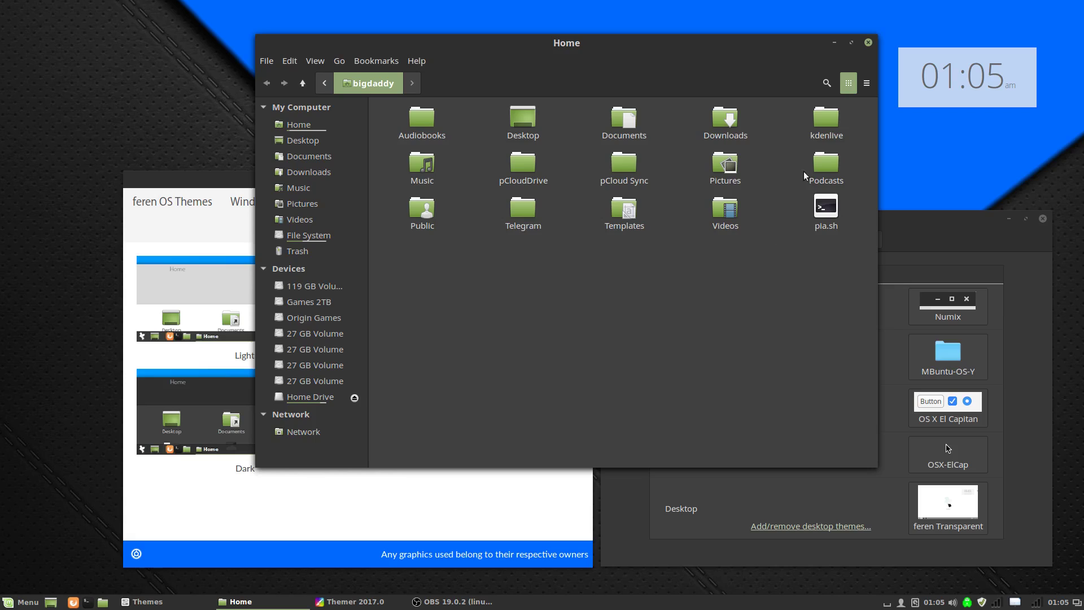
pyautogui.click(22, 603)
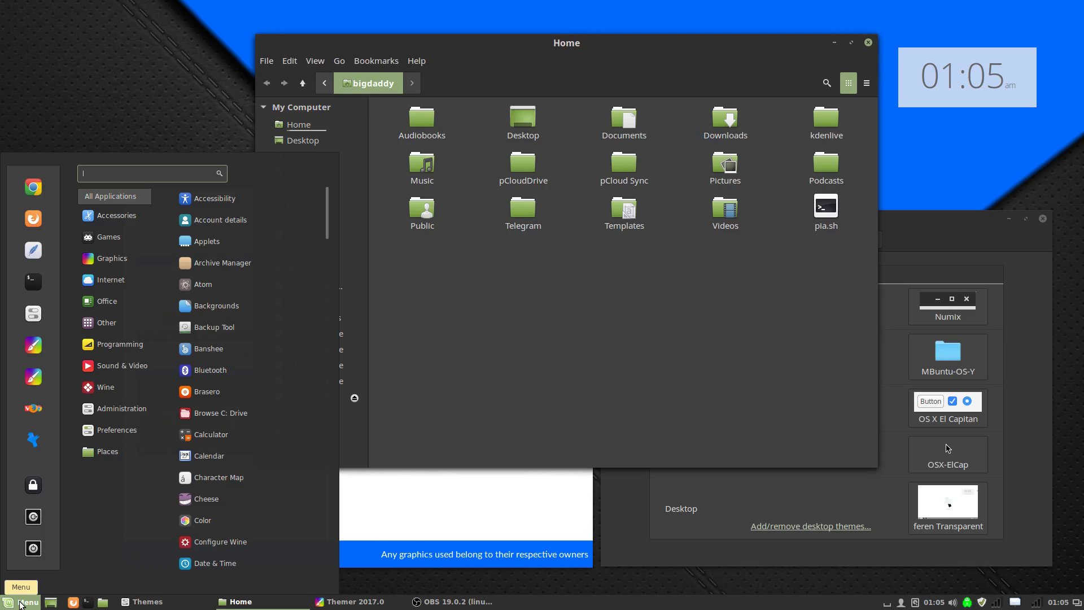
pyautogui.click(20, 602)
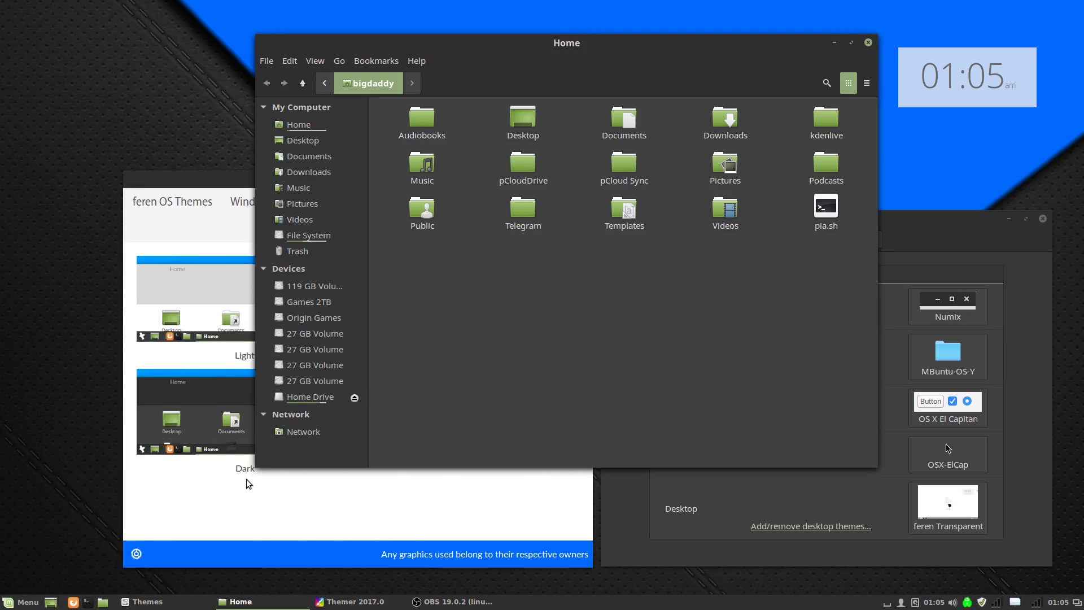
# Apply the Chrome OS theme from Themer's Google Themes and reposition the Themer window.
pyautogui.click(225, 184)
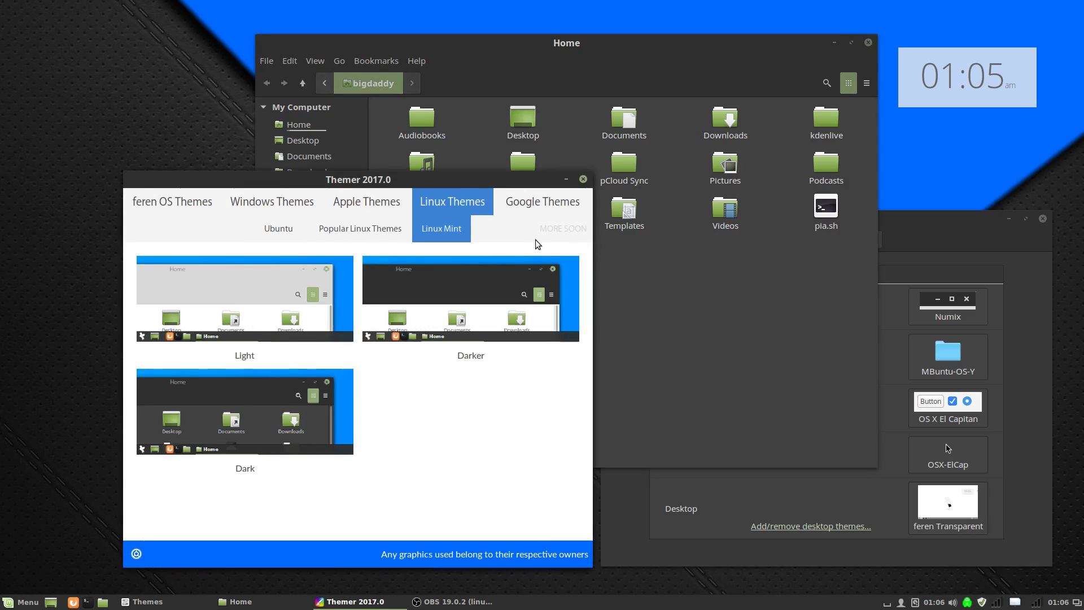
pyautogui.click(535, 205)
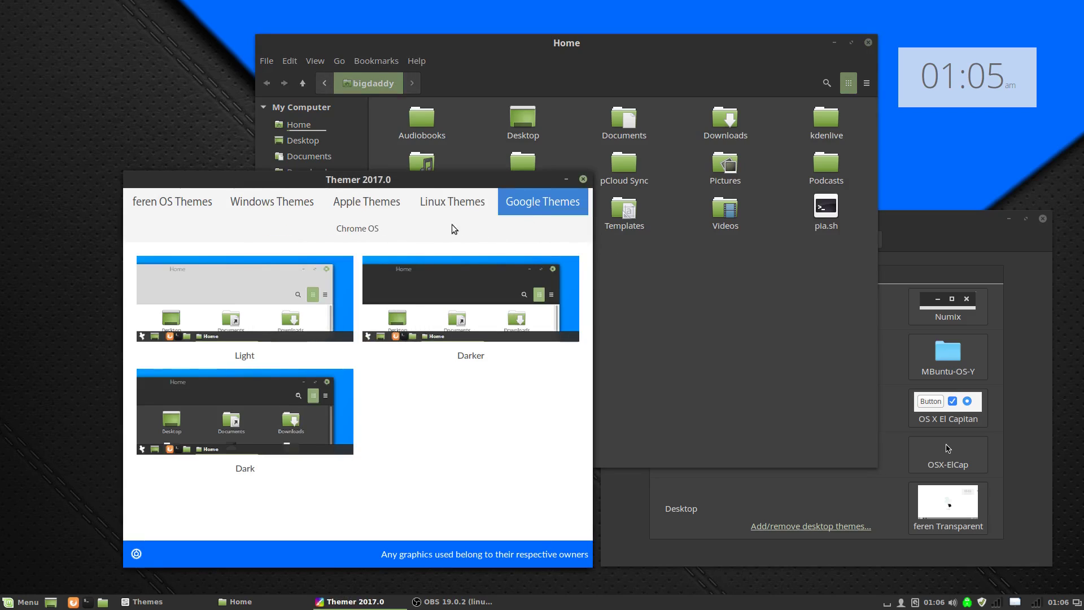
pyautogui.click(367, 234)
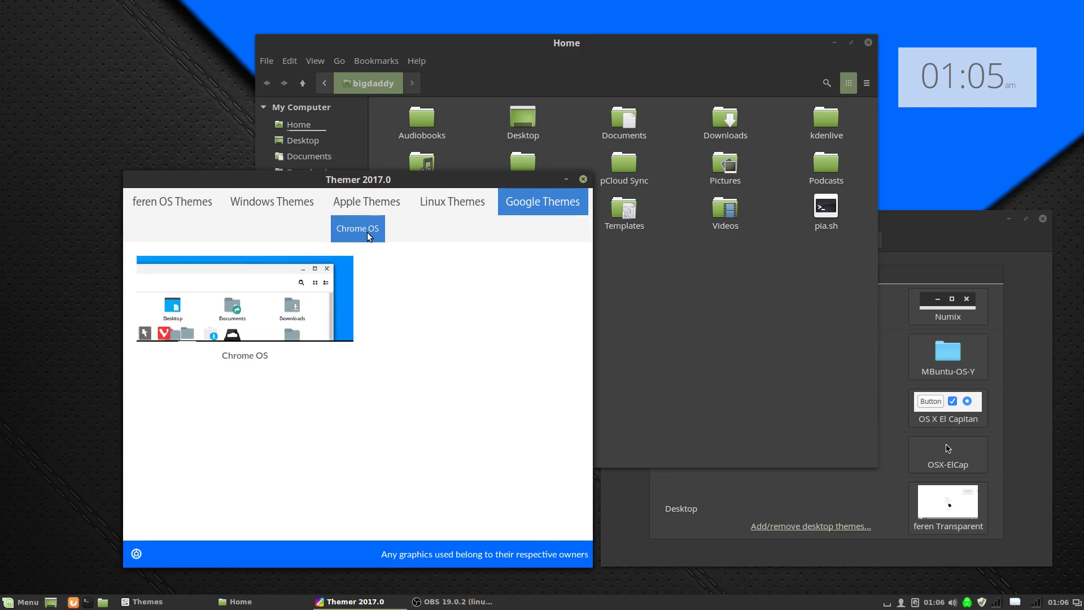
pyautogui.click(313, 303)
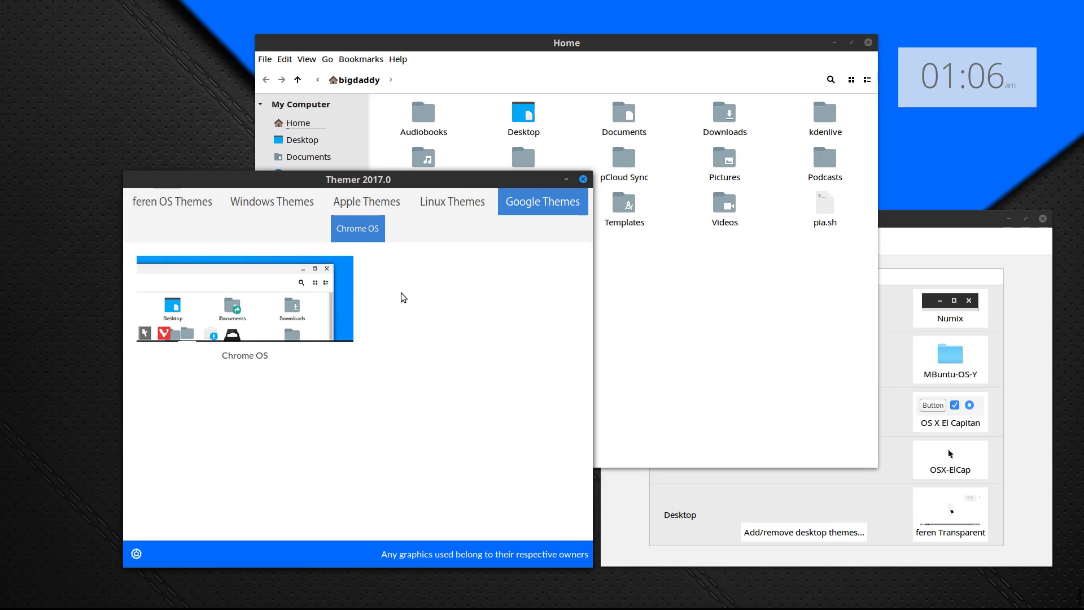
pyautogui.moveTo(421, 181); pyautogui.dragTo(414, 146)
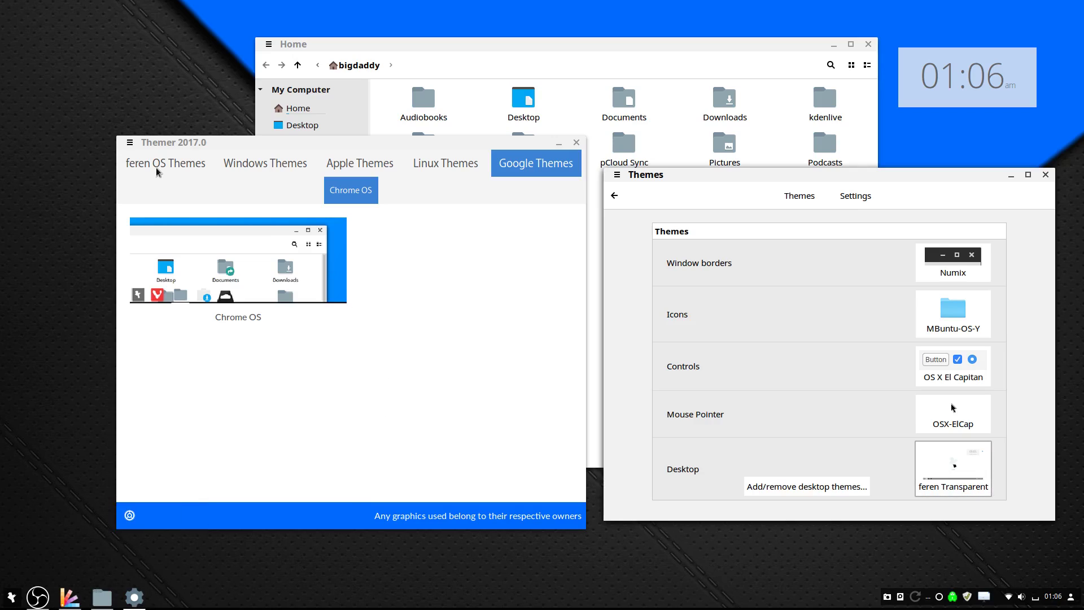
# Close the Themer, Themes and Home windows to leave the desktop clear.
pyautogui.click(577, 142)
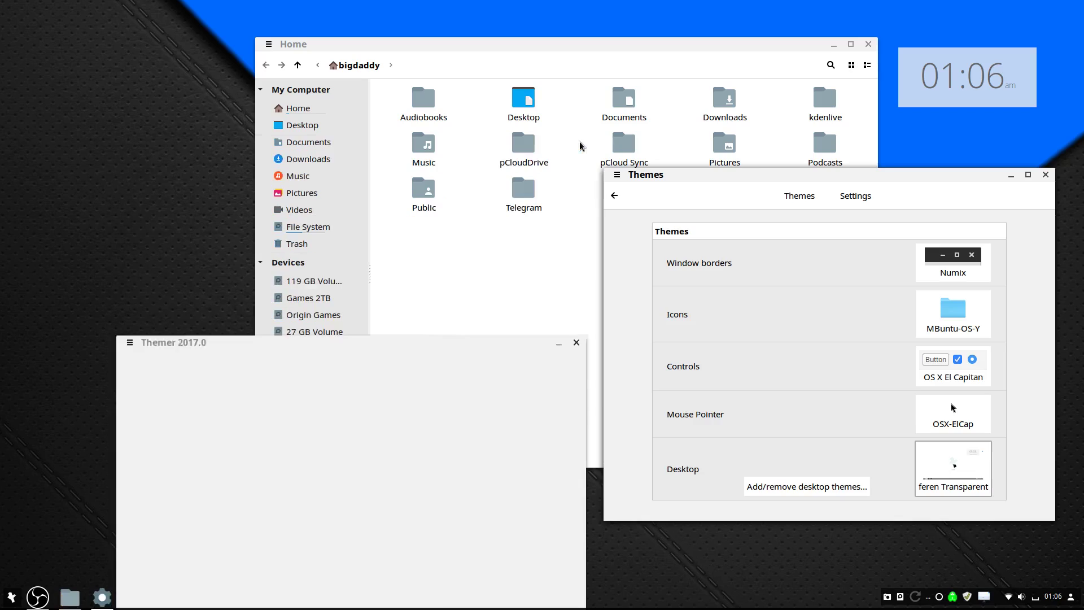
pyautogui.moveTo(873, 175); pyautogui.dragTo(686, 201)
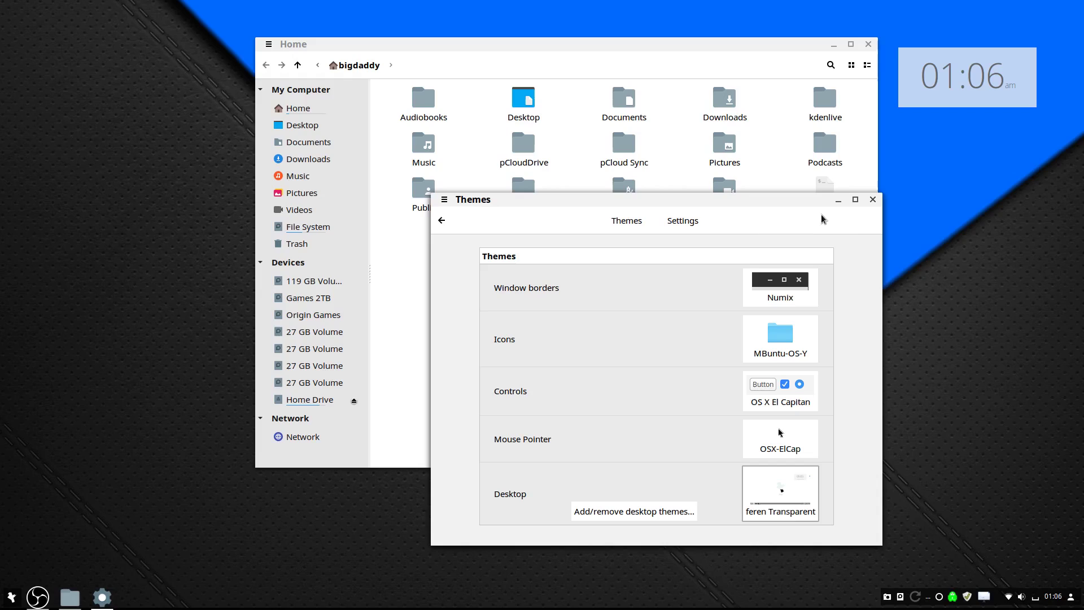
pyautogui.click(872, 200)
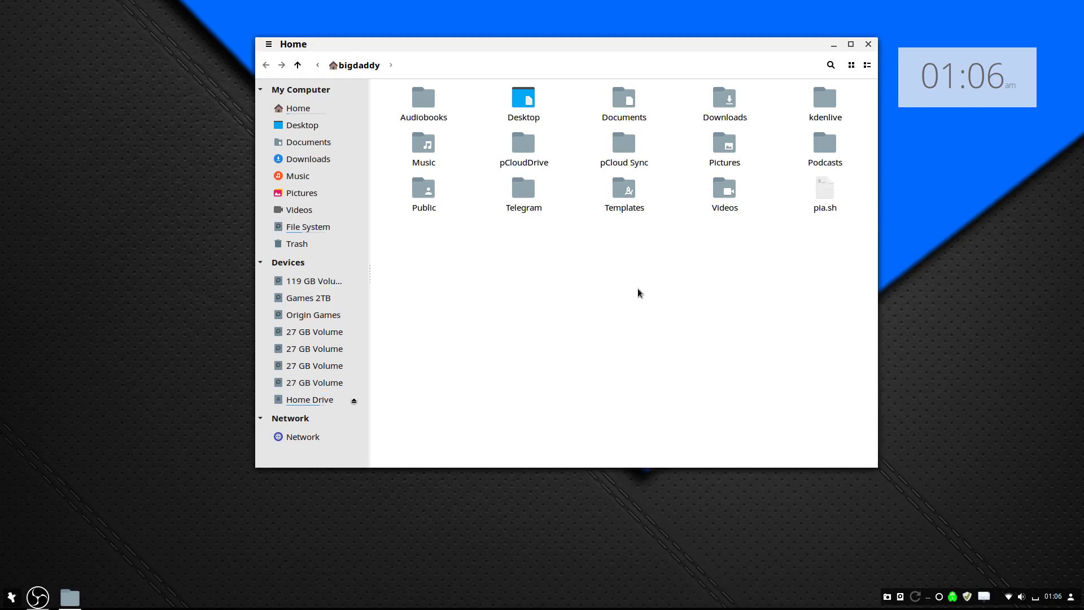
pyautogui.click(868, 44)
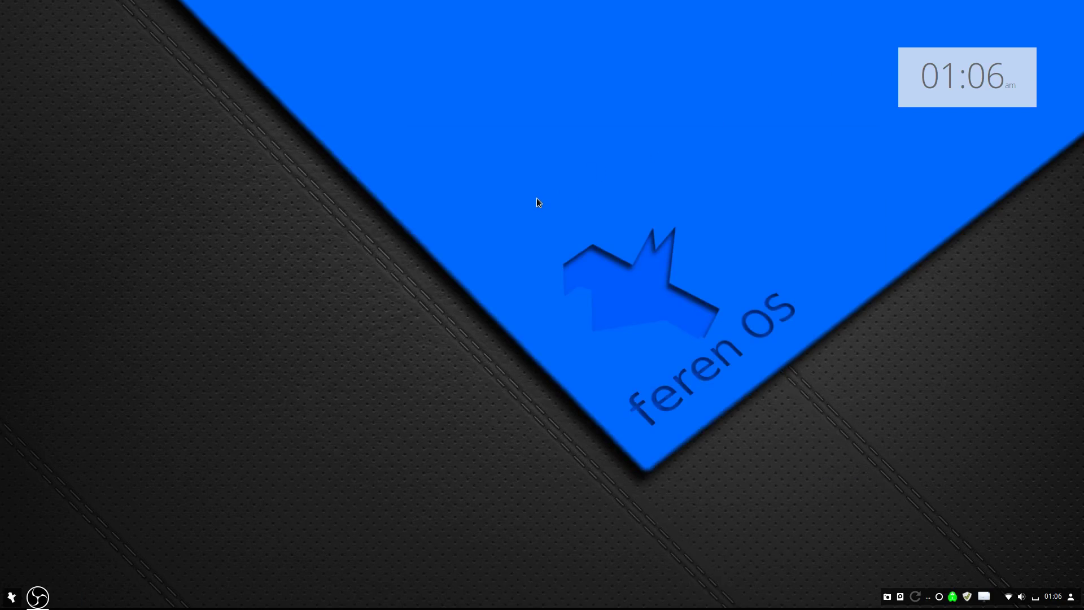